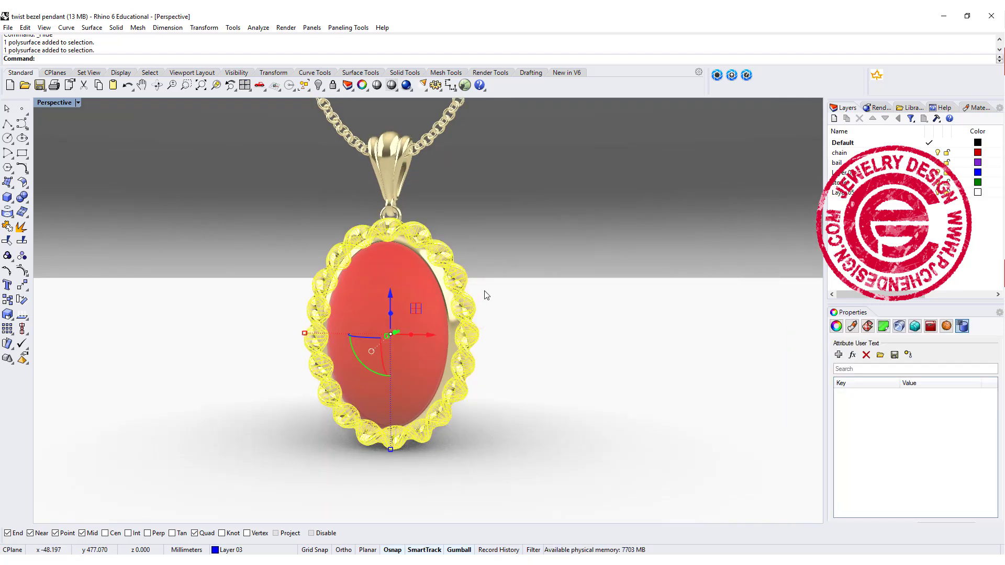
scroll(491, 291, up, 4)
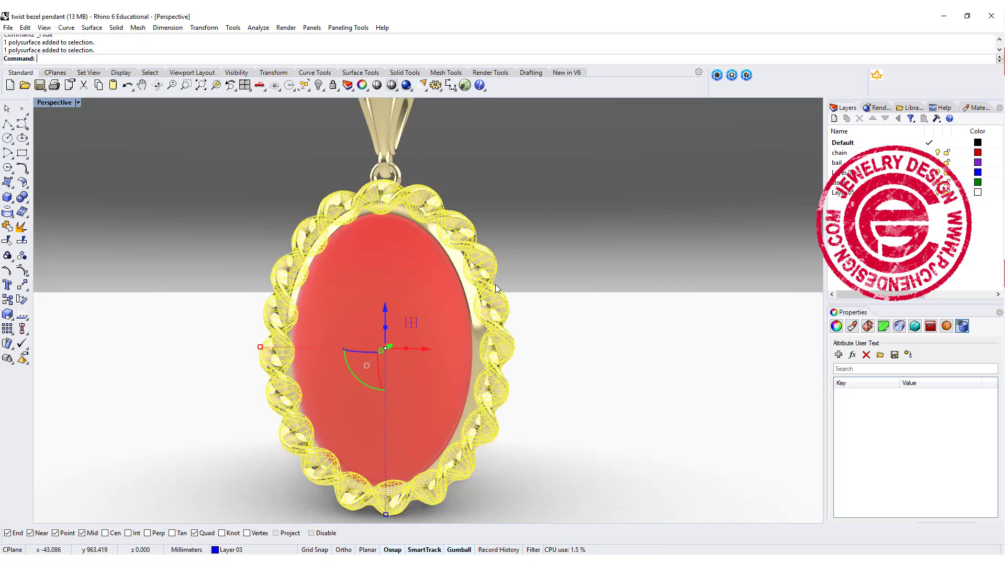
scroll(495, 286, down, 3)
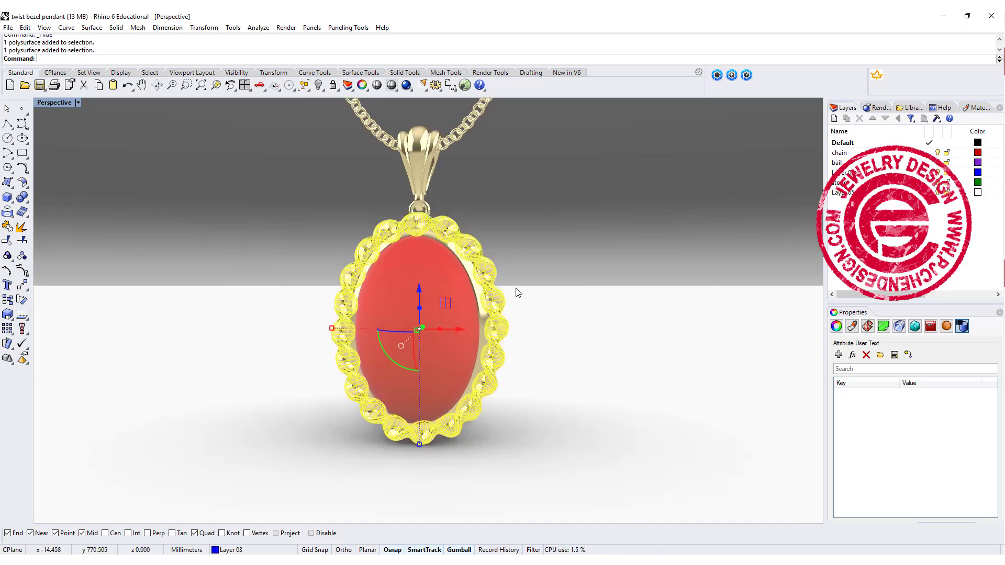
click(520, 293)
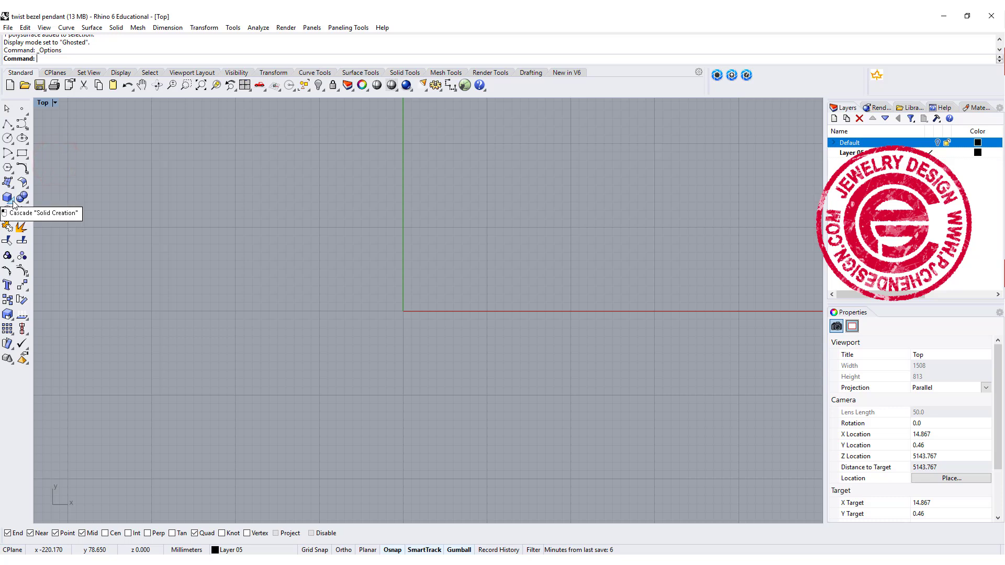
- Create a sphere centred at the origin, about 62 mm in diameter
click(13, 202)
click(49, 202)
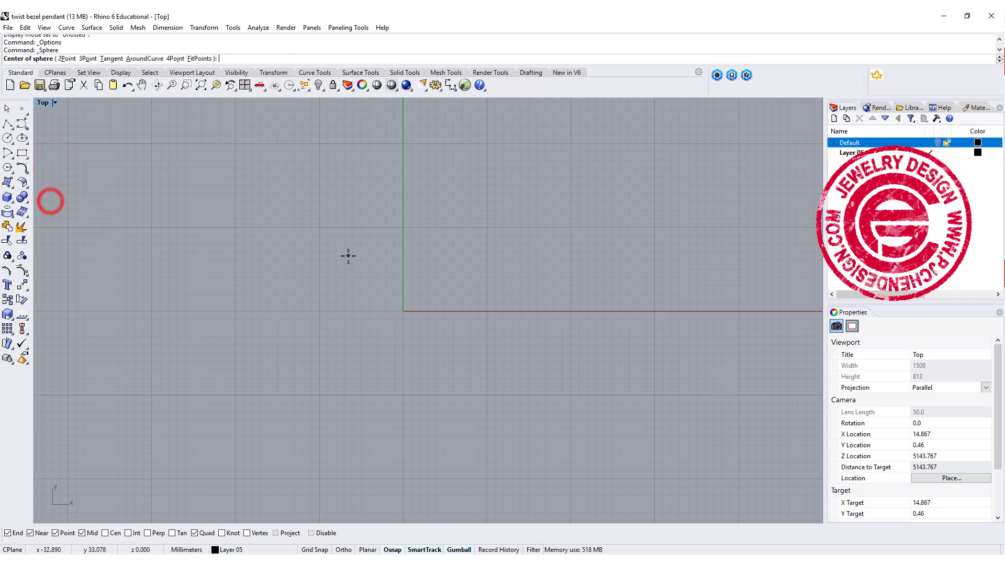
text(0)
key(Return)
key(shift)
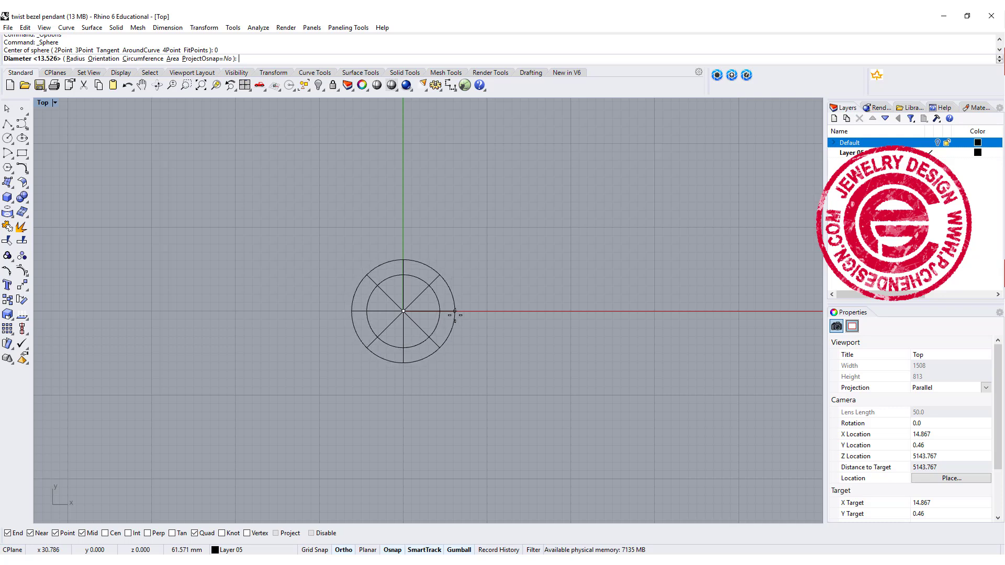
click(458, 311)
- Stretch the sphere along the Y direction into an elongated oval gem shape
drag(404, 362, 407, 382)
click(493, 359)
right_drag(489, 359, 449, 360)
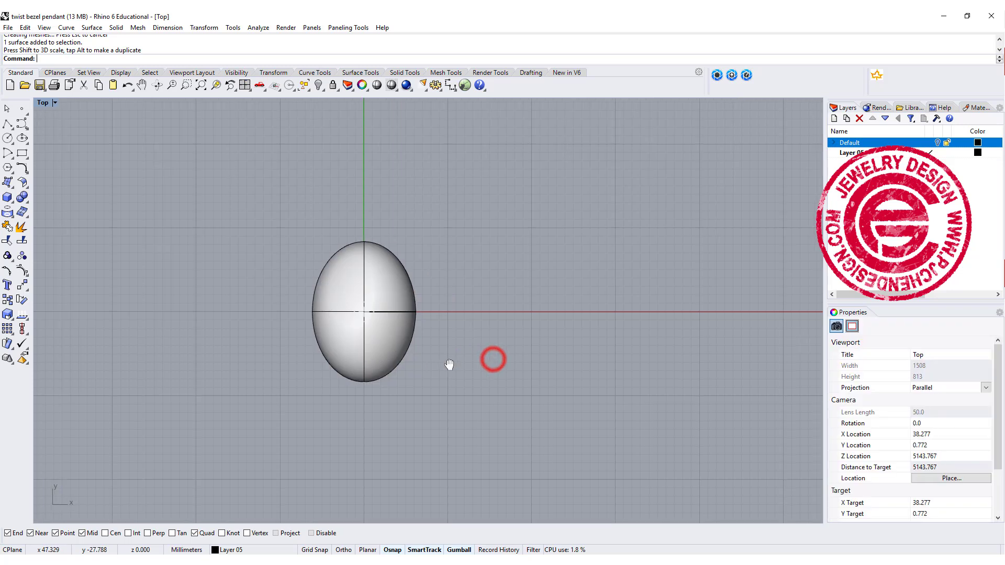
- Draw a box around the oval's footprint, extending about 51 mm downward from the construction plane to enclose its lower half
double_click(38, 102)
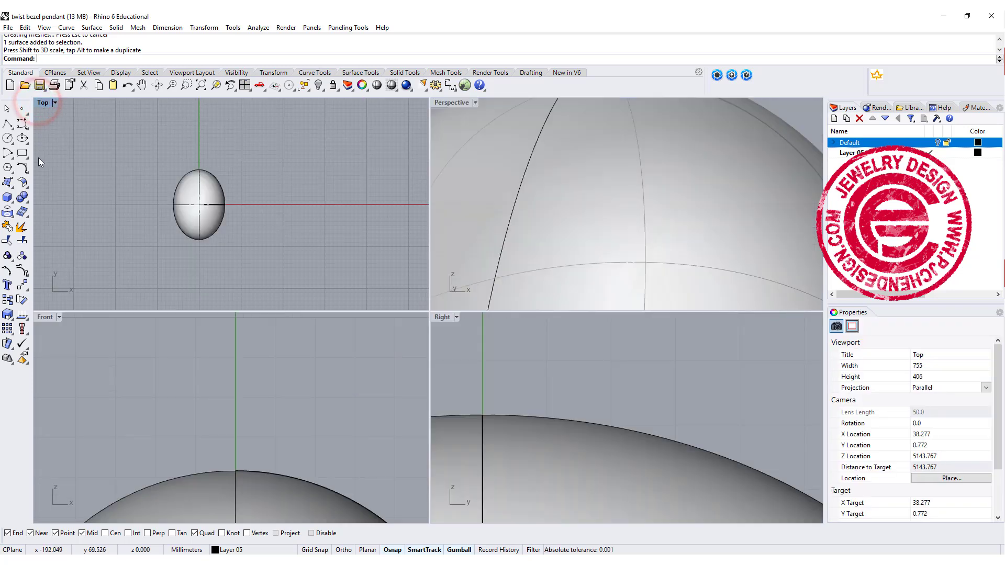
click(7, 197)
click(153, 152)
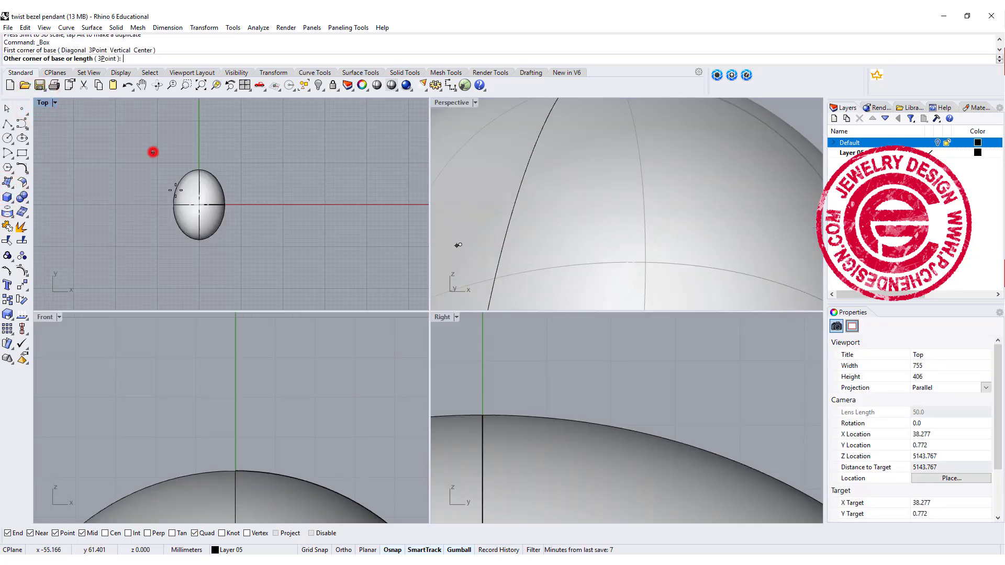
click(248, 272)
scroll(286, 433, down, 5)
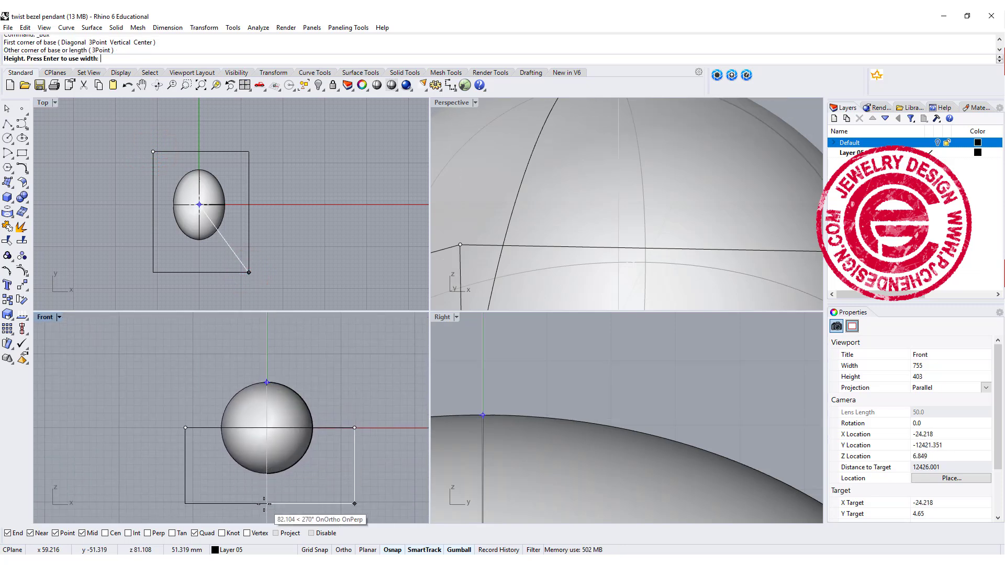
click(265, 504)
- Subtract the box from the oval solid with Boolean Difference, leaving only the upper half as a cabochon
scroll(646, 238, down, 8)
scroll(647, 236, down, 8)
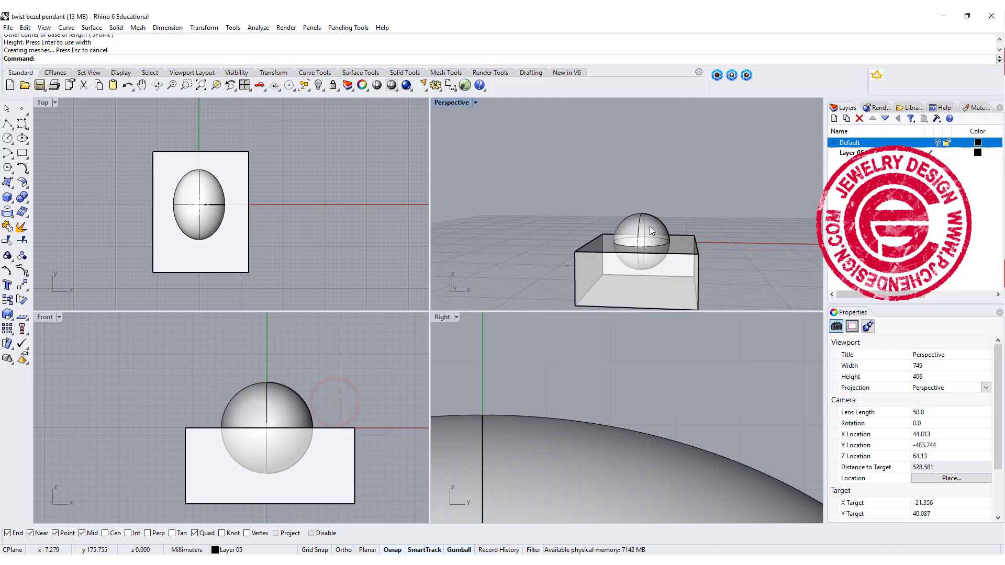
right_drag(652, 193, 639, 237)
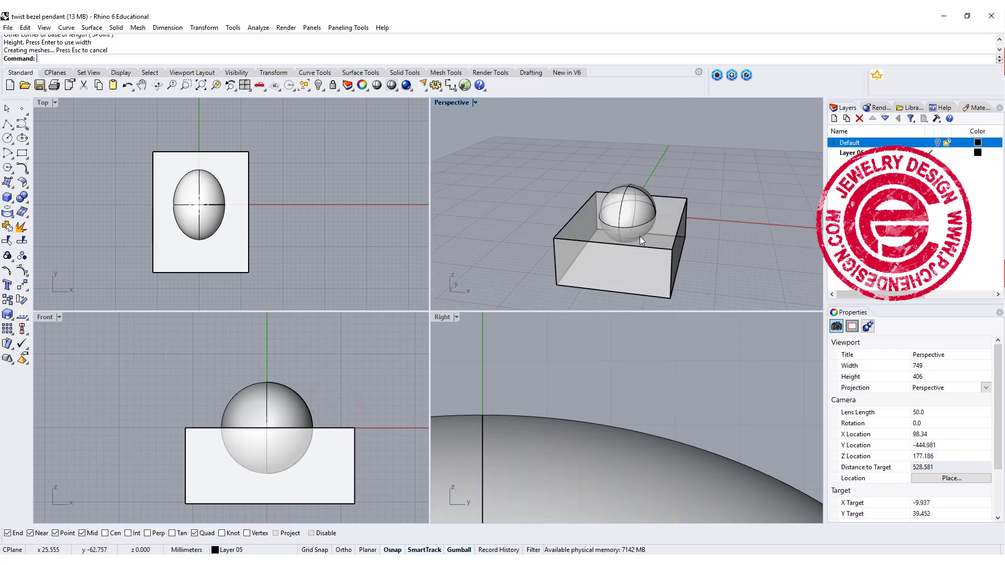
click(19, 198)
click(49, 202)
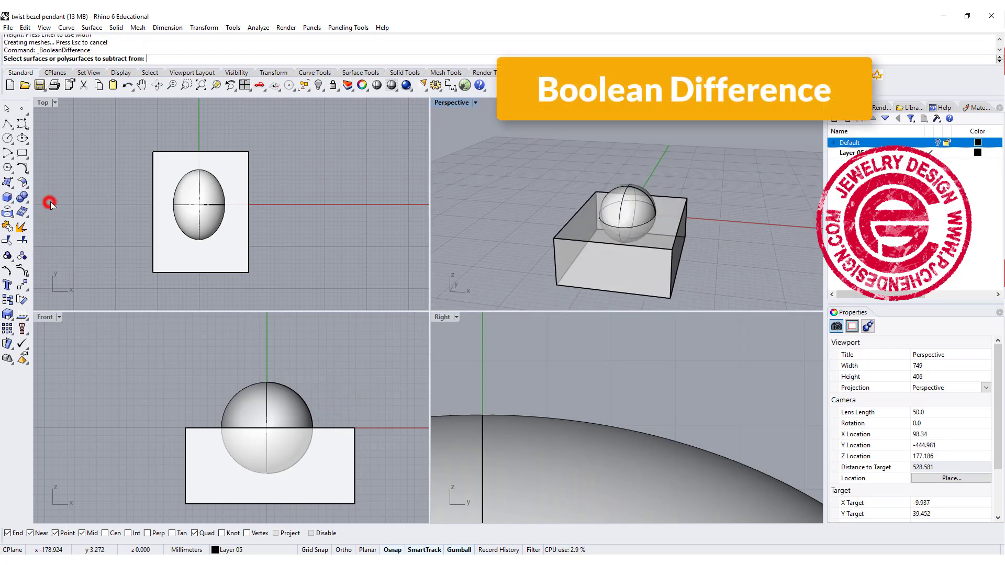
click(644, 189)
key(Return)
click(671, 225)
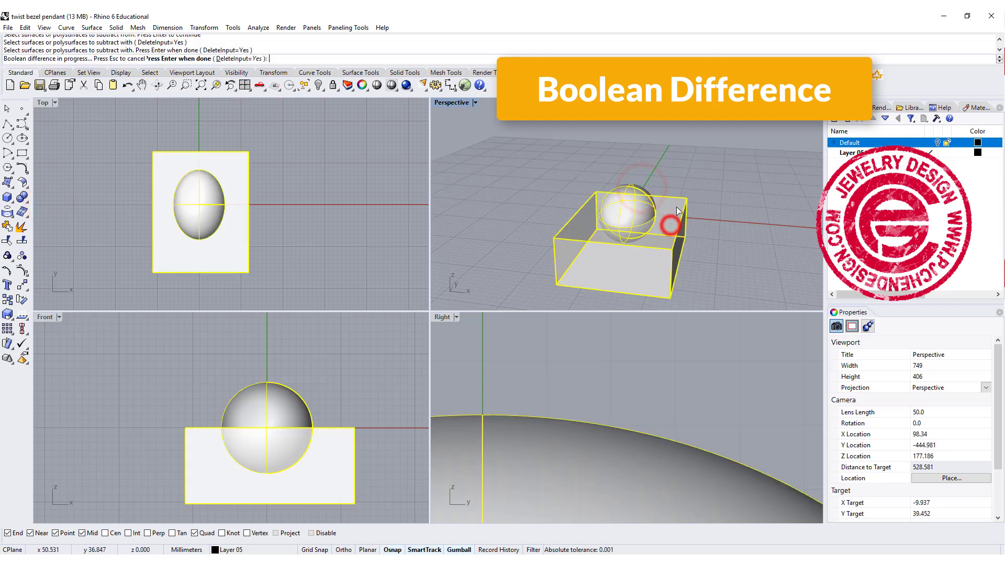
key(Return)
- Duplicate the cabochon's oval base edge as a separate curve with DupEdge
scroll(235, 390, down, 5)
right_drag(235, 390, 205, 425)
scroll(212, 419, up, 7)
click(205, 425)
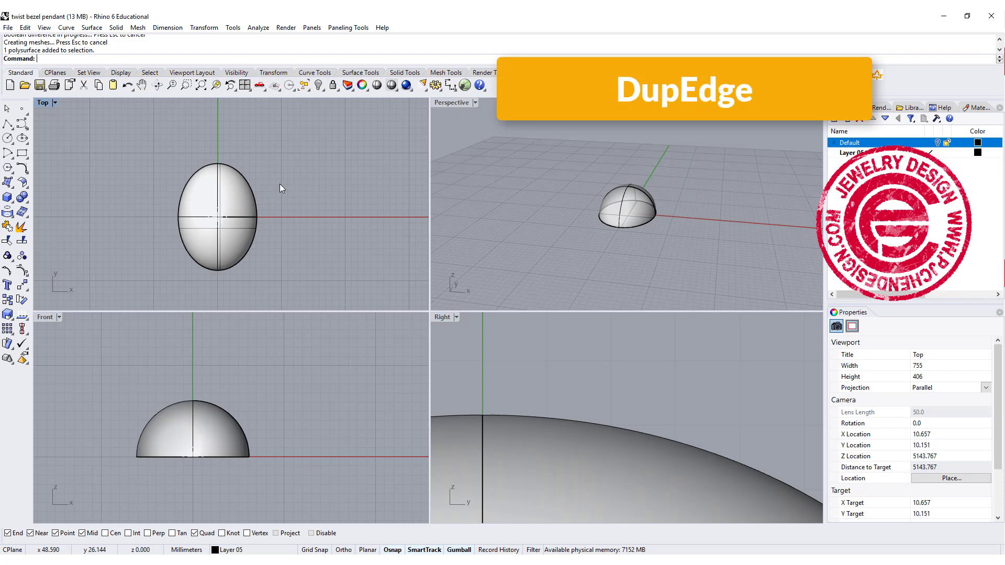
text(Dy)
key(BackSpace)
text(upEdge)
key(Return)
click(256, 201)
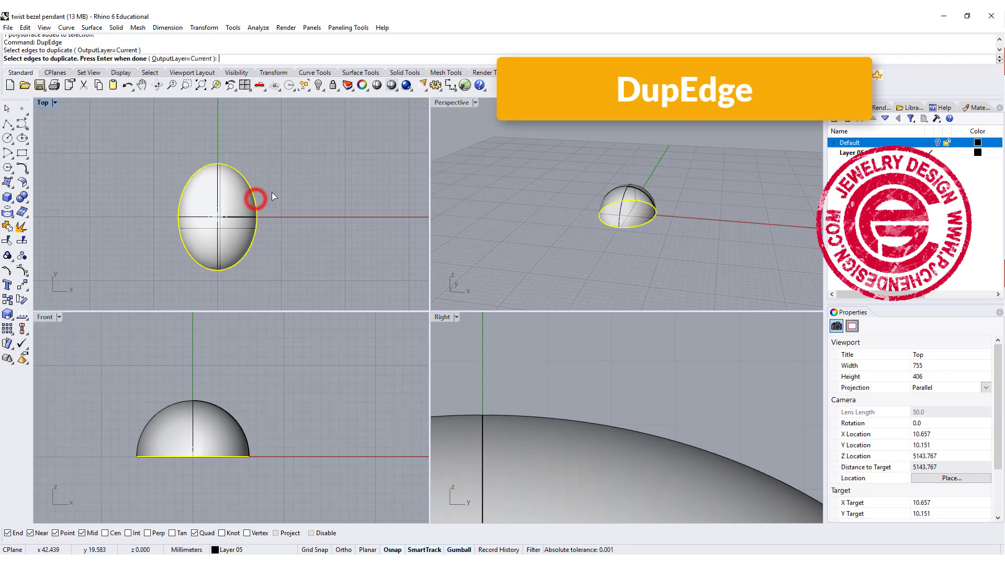
right_click(272, 192)
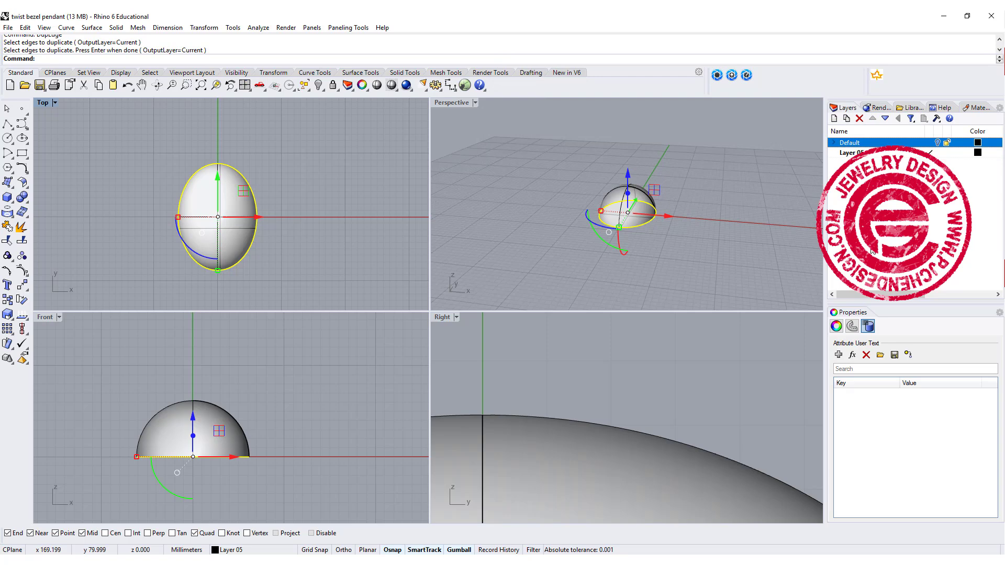
- Set the display color of the duplicated base edge curve to red
click(835, 326)
click(983, 387)
click(949, 435)
click(739, 228)
- Draw the outer bezel profile curve in the Front view, from the cabochon's side outward and down to below its base
right_drag(714, 227, 644, 221)
scroll(644, 220, up, 5)
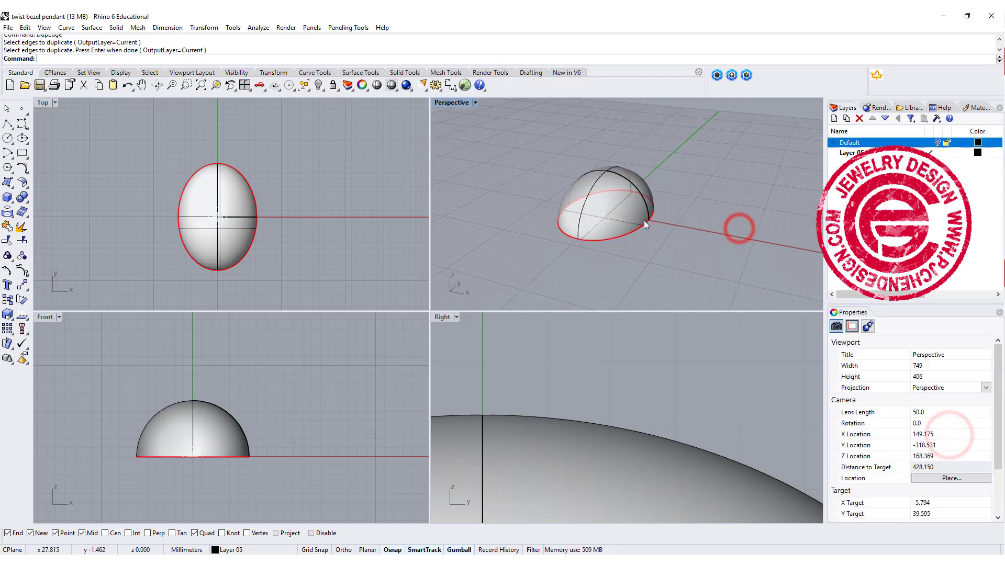
scroll(644, 218, up, 3)
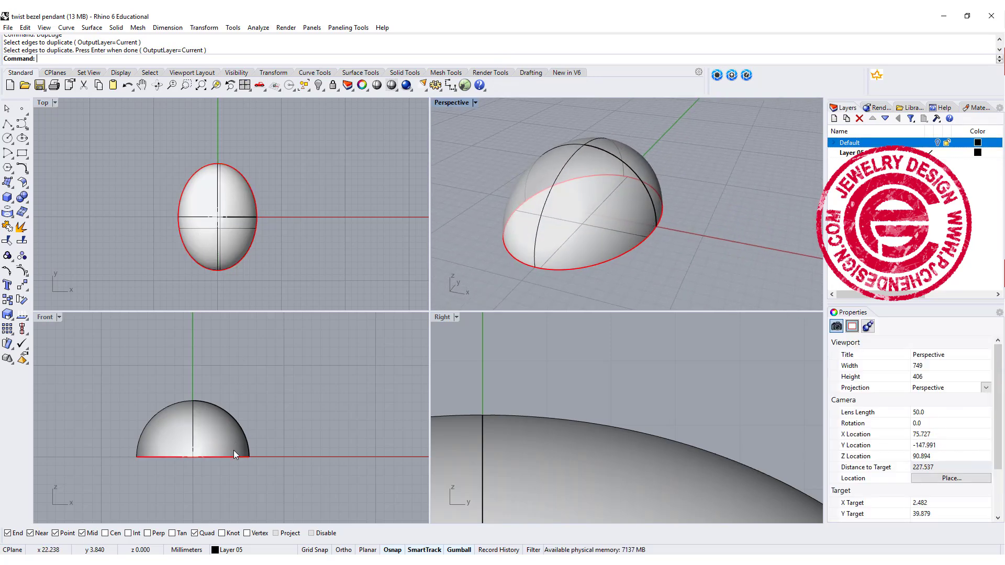
scroll(233, 450, up, 4)
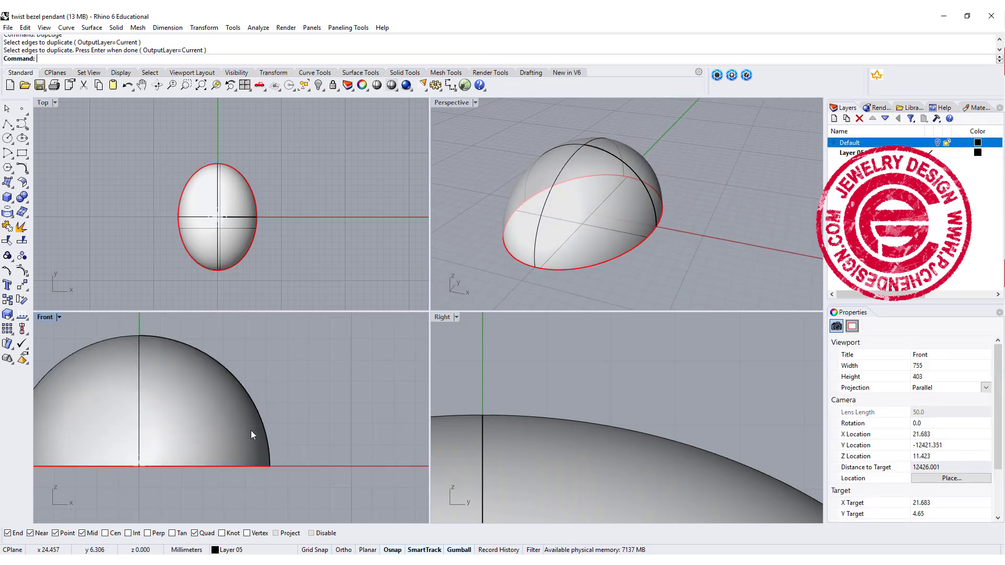
click(20, 127)
scroll(285, 456, up, 3)
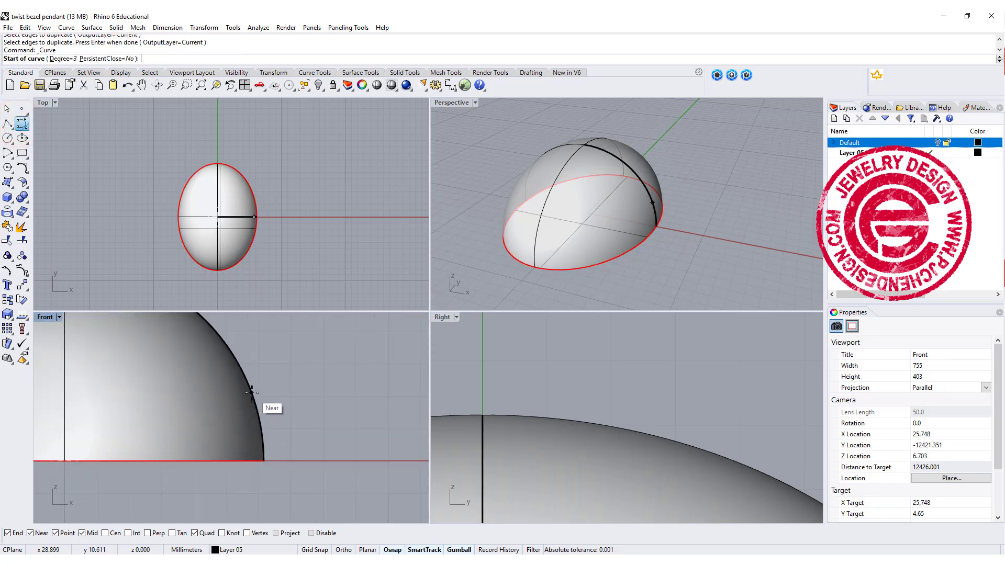
click(239, 365)
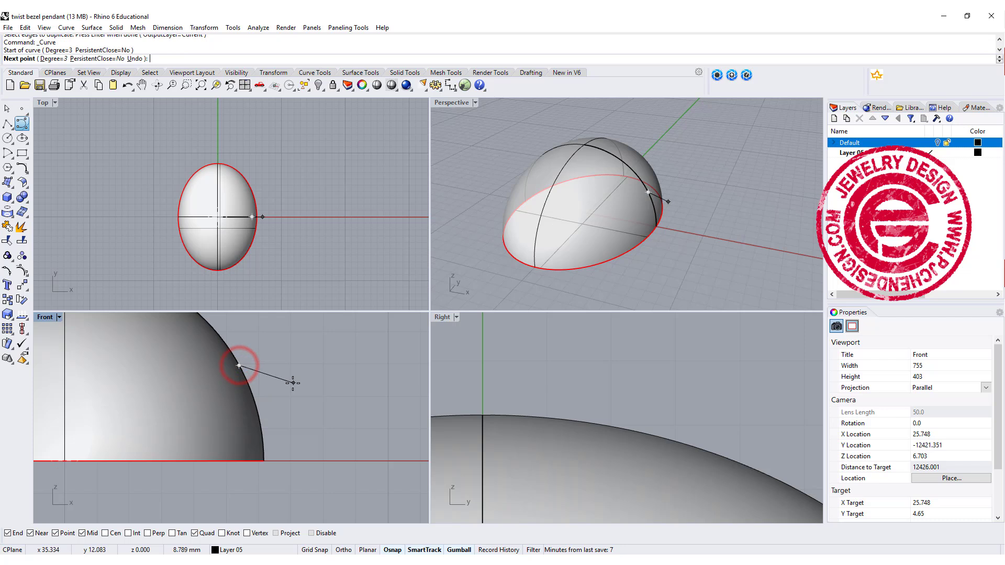
click(287, 371)
click(298, 410)
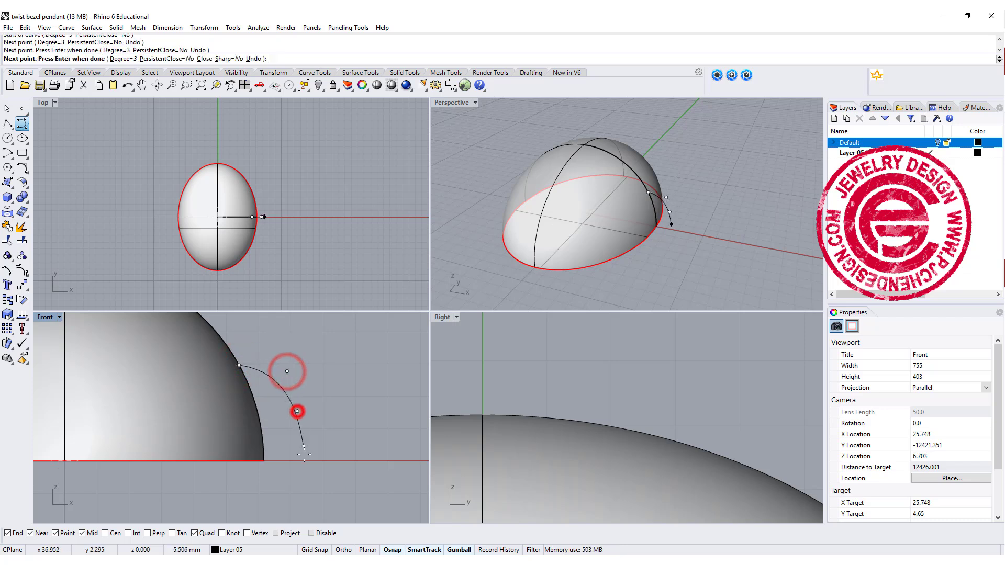
click(295, 509)
right_click(295, 509)
- Draw the inner bezel curve from the same start point down along the cabochon's side, ending level with the outer curve's lower end
click(271, 381)
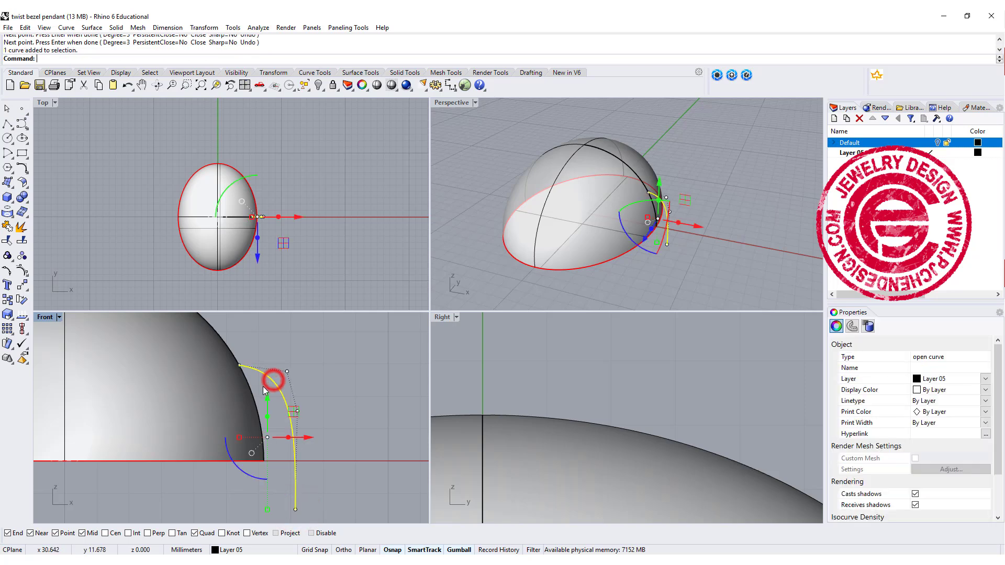
right_click(263, 387)
click(239, 366)
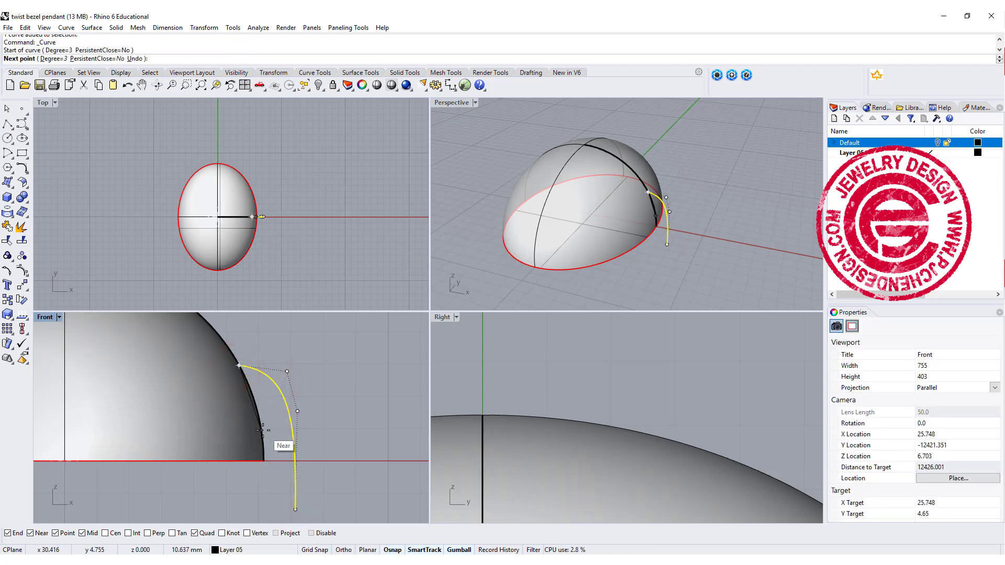
click(262, 430)
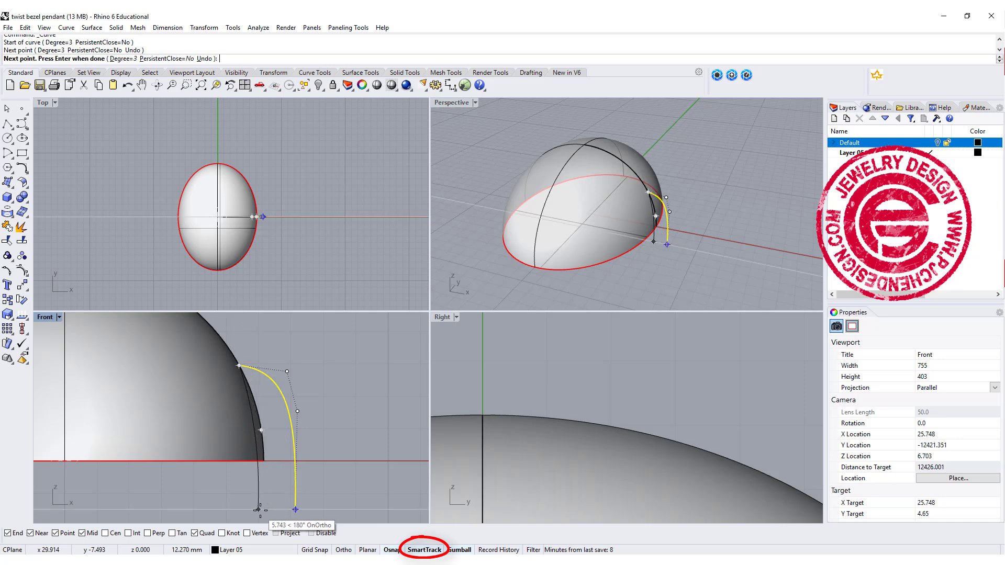
click(259, 509)
- Connect the lower ends of both bezel curves with a straight polyline and join all three into one closed profile
click(7, 123)
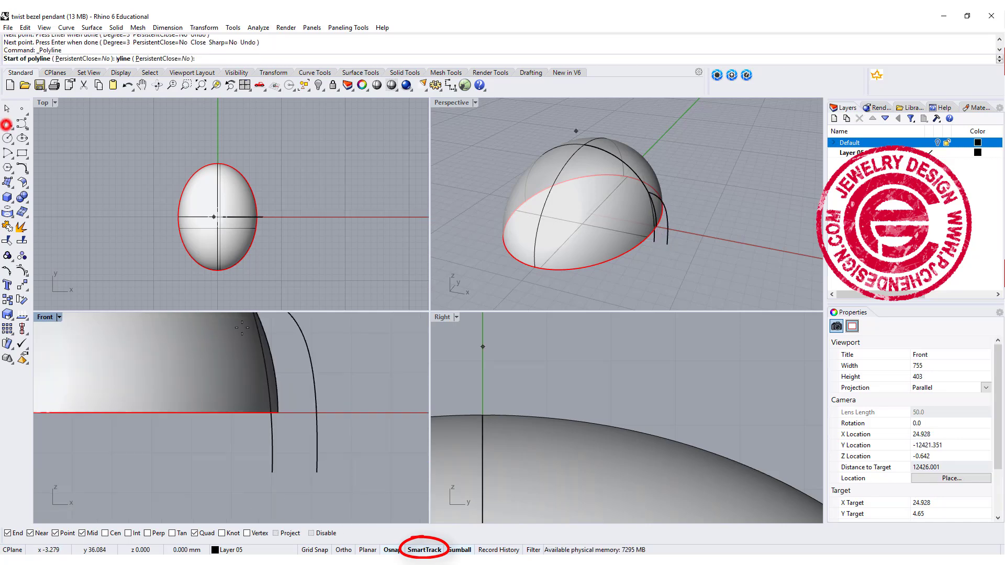
click(265, 468)
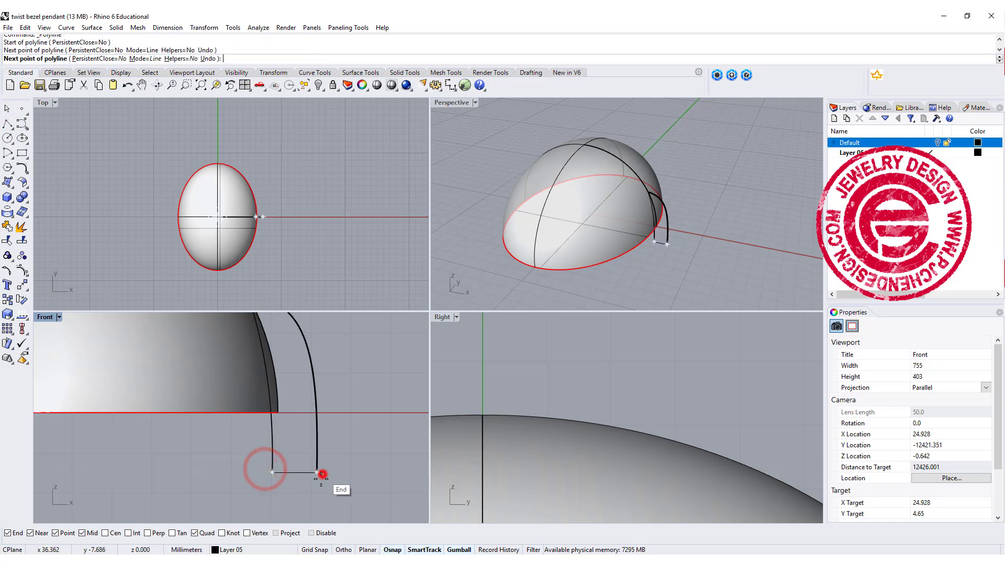
click(322, 473)
key(Return)
drag(344, 501, 218, 445)
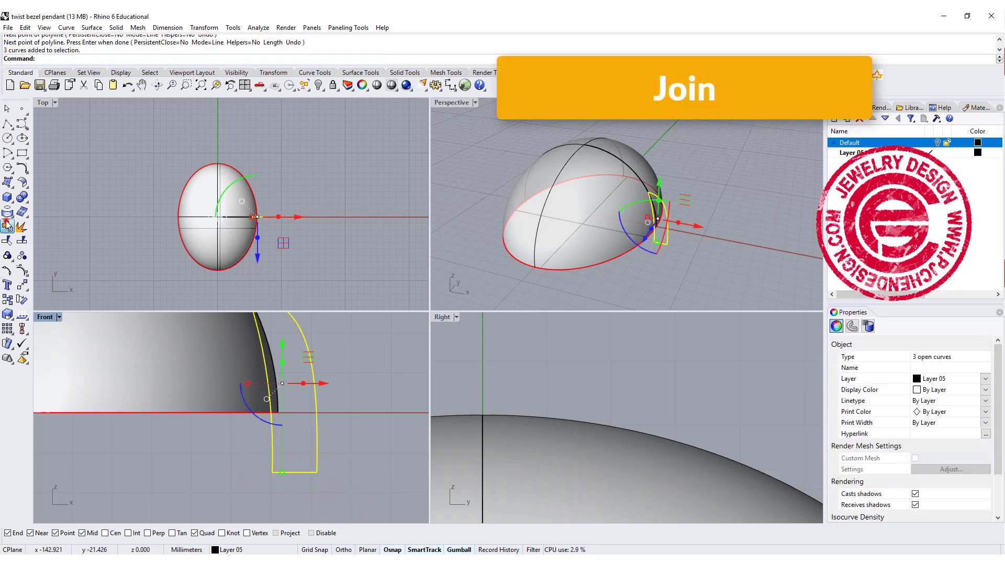
click(8, 226)
click(294, 175)
- Rail Revolve the closed bezel profile along the red base curve, with a vertical axis starting at the origin (0)
double_click(451, 102)
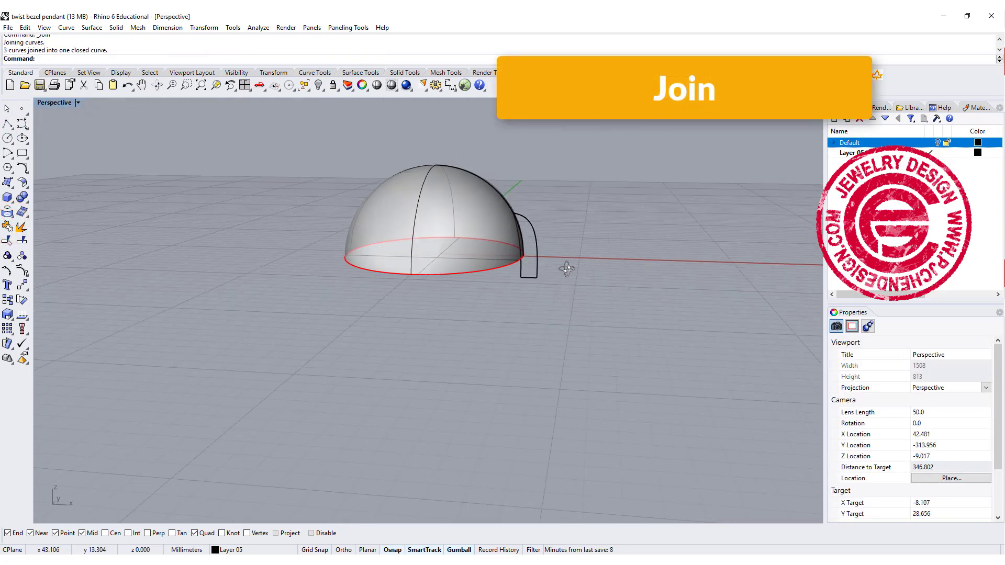
right_drag(567, 269, 535, 304)
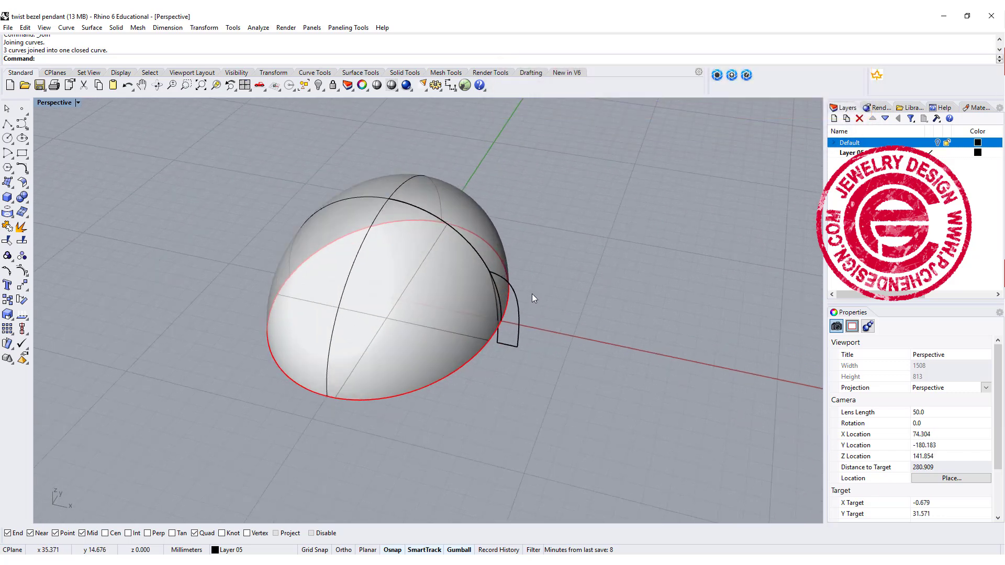
click(92, 28)
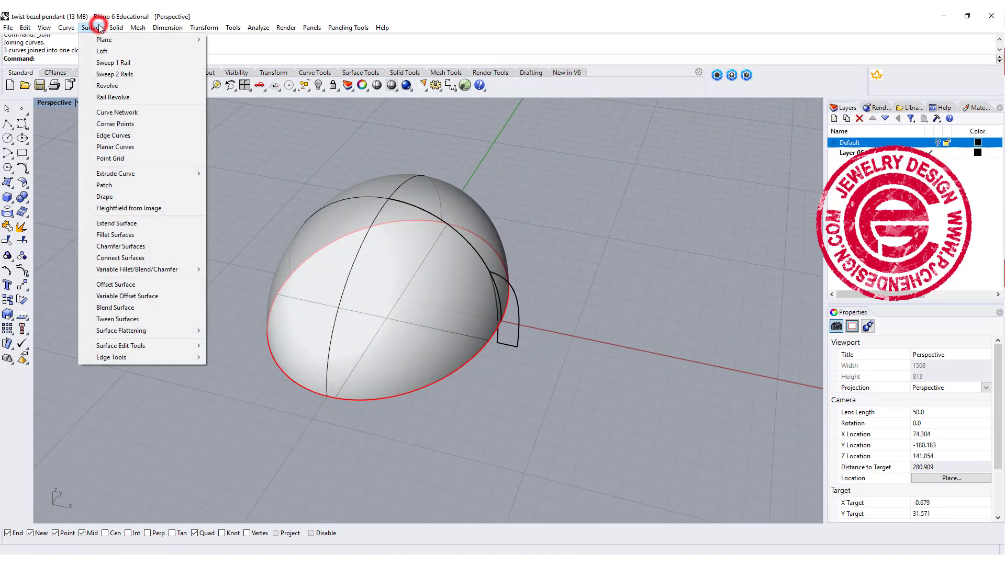
click(113, 98)
right_drag(501, 335, 520, 331)
click(516, 331)
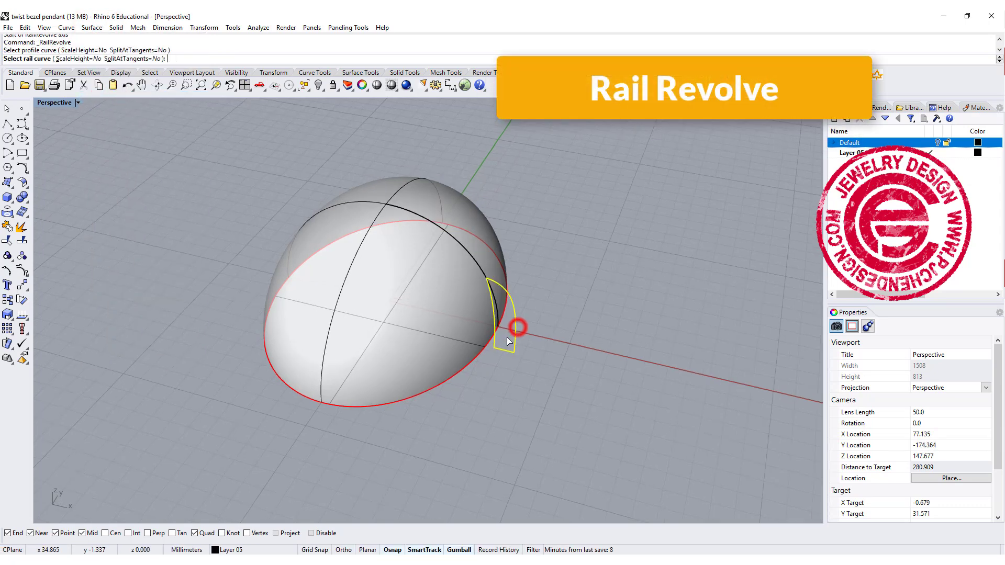
click(483, 349)
click(515, 377)
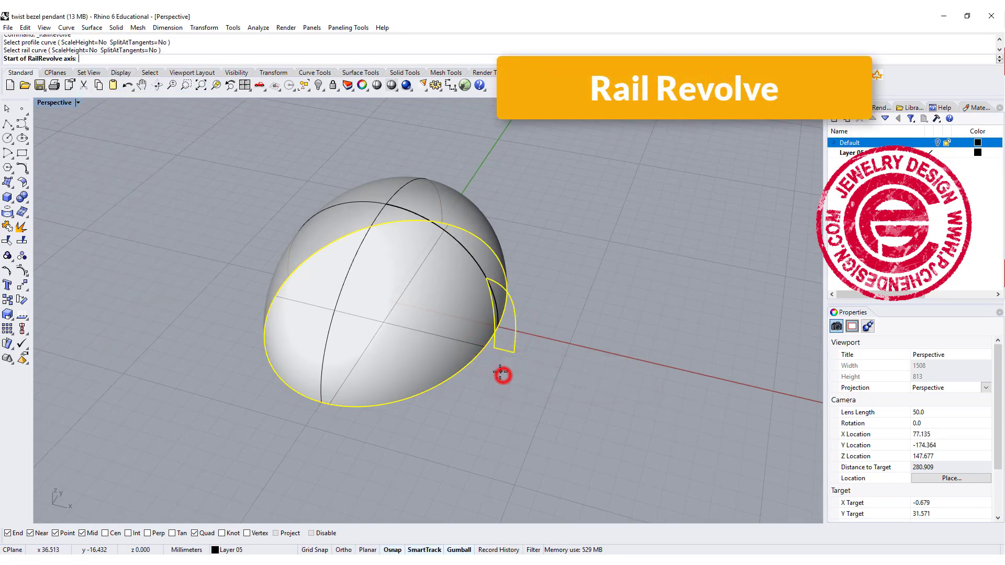
text(0)
key(Return)
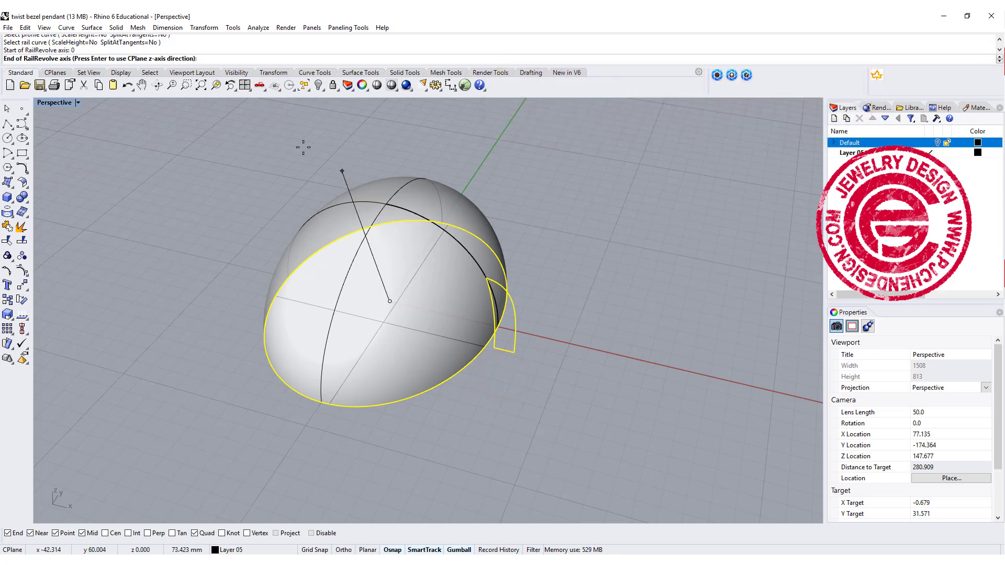
double_click(61, 103)
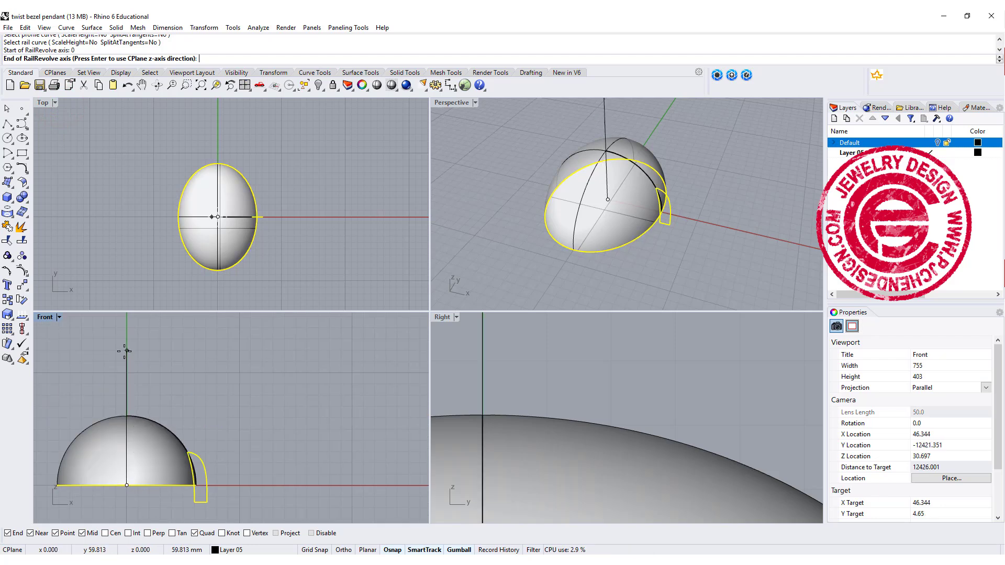
right_click(134, 354)
- Move the rail-revolved bezel sideways along the X axis so that it sits clear of the cabochon
right_drag(459, 208, 577, 247)
scroll(259, 231, up, 4)
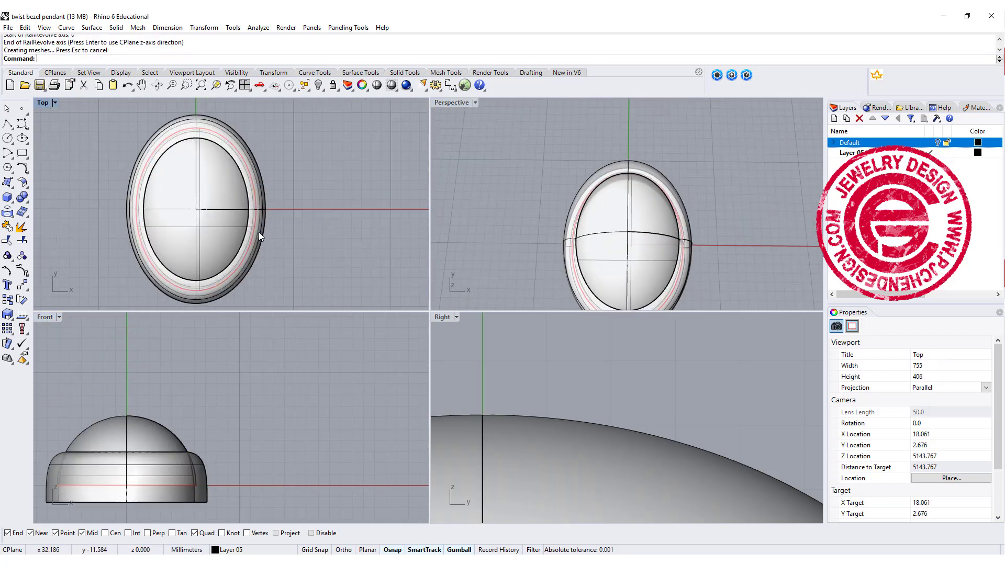
right_drag(328, 169, 341, 182)
scroll(202, 137, up, 2)
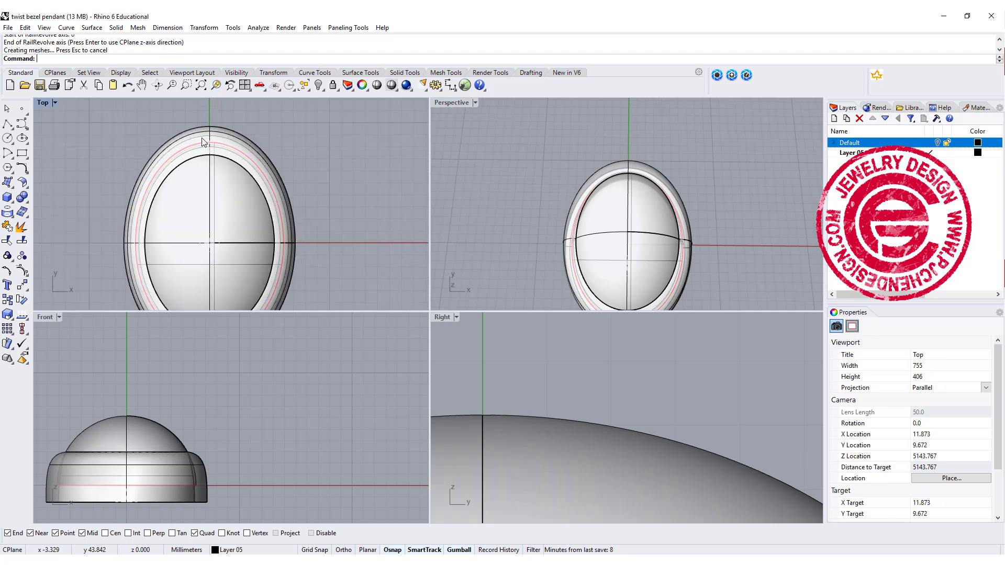
right_drag(326, 146, 350, 139)
scroll(309, 127, down, 1)
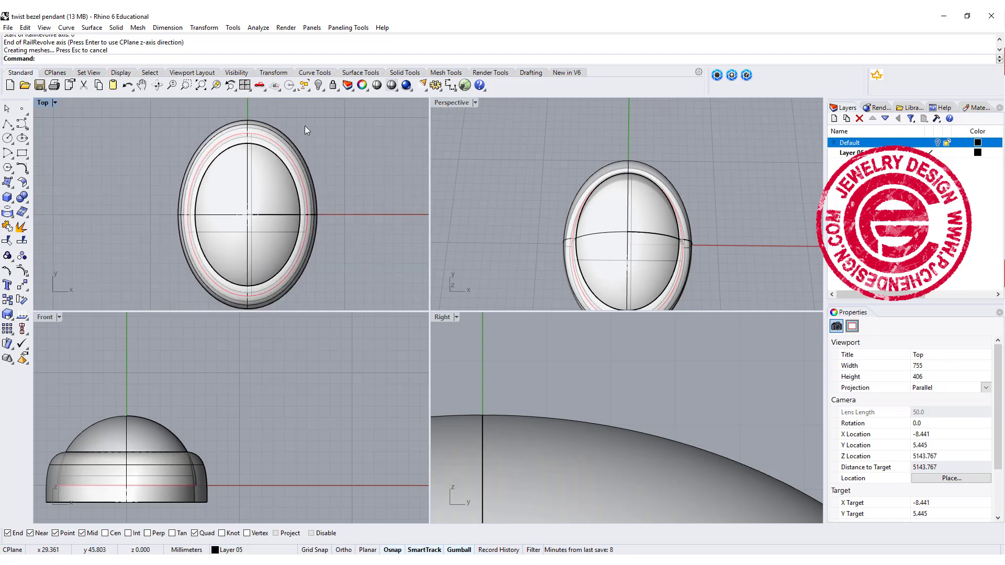
key(ctrl+m)
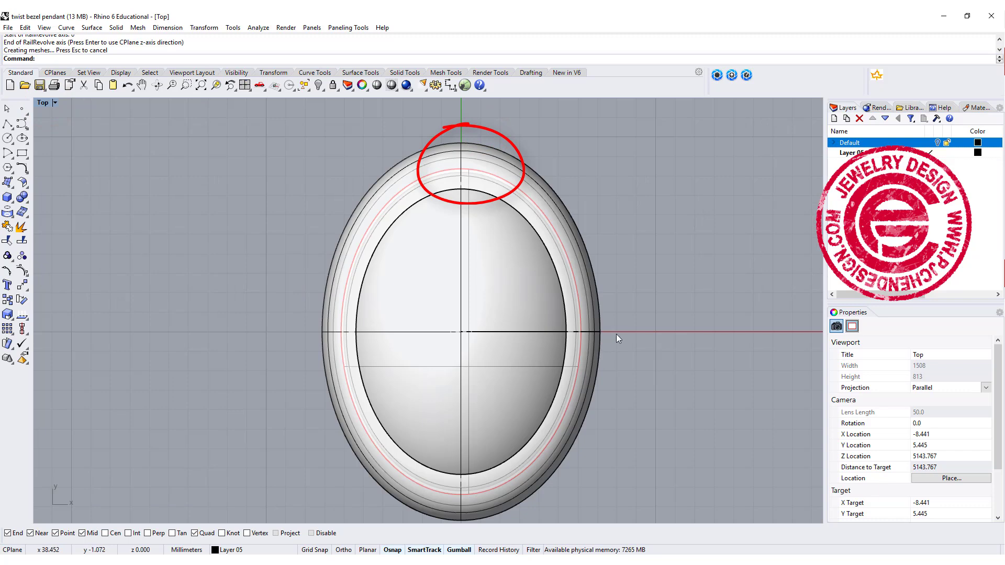
click(548, 252)
drag(501, 332, 157, 338)
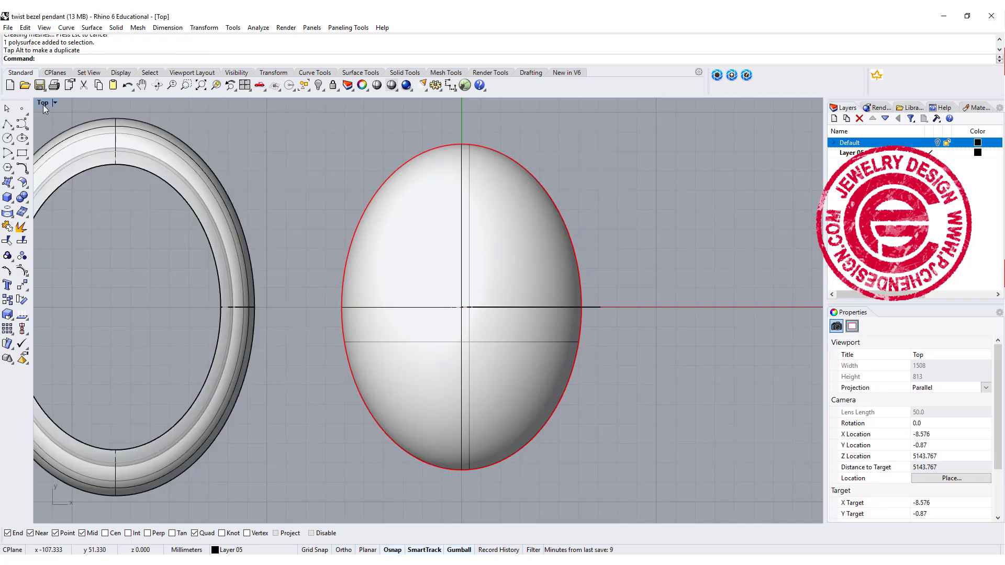
double_click(43, 102)
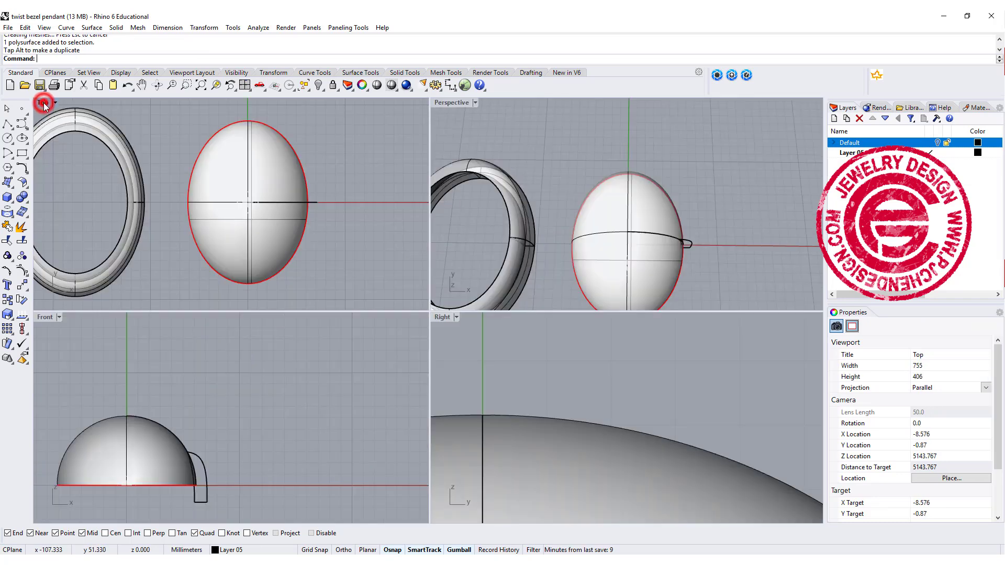
- Sweep the closed bezel profile along the red base curve with Sweep 1 Rail, keeping the default seam and sweep settings
right_drag(638, 253, 632, 217)
scroll(632, 218, up, 3)
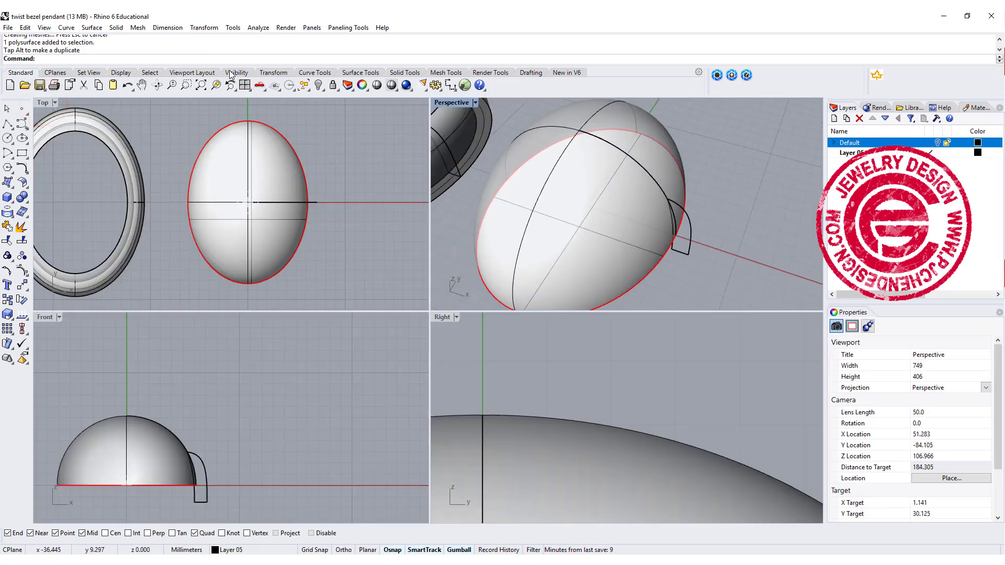
click(103, 27)
click(118, 60)
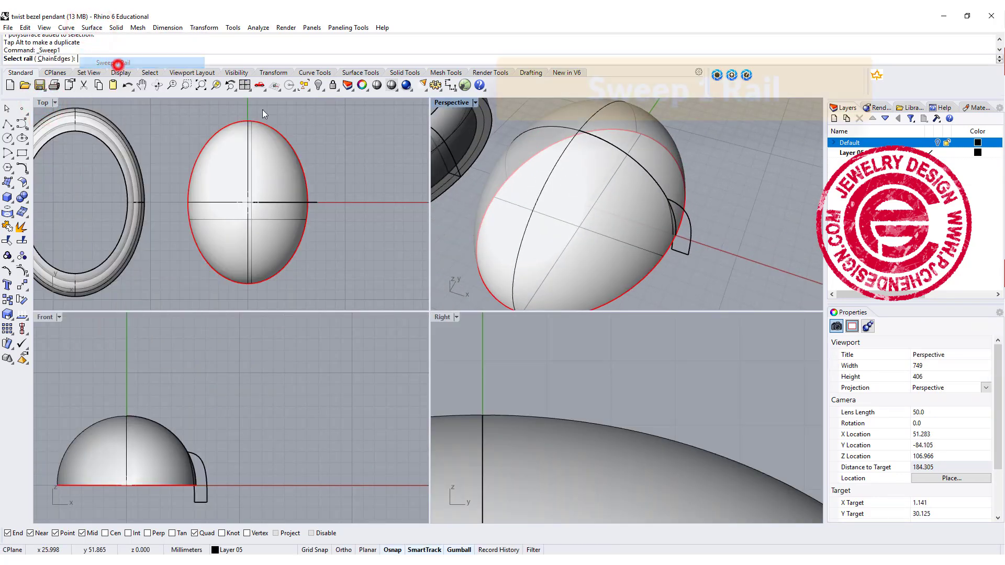
click(685, 224)
click(704, 250)
click(690, 226)
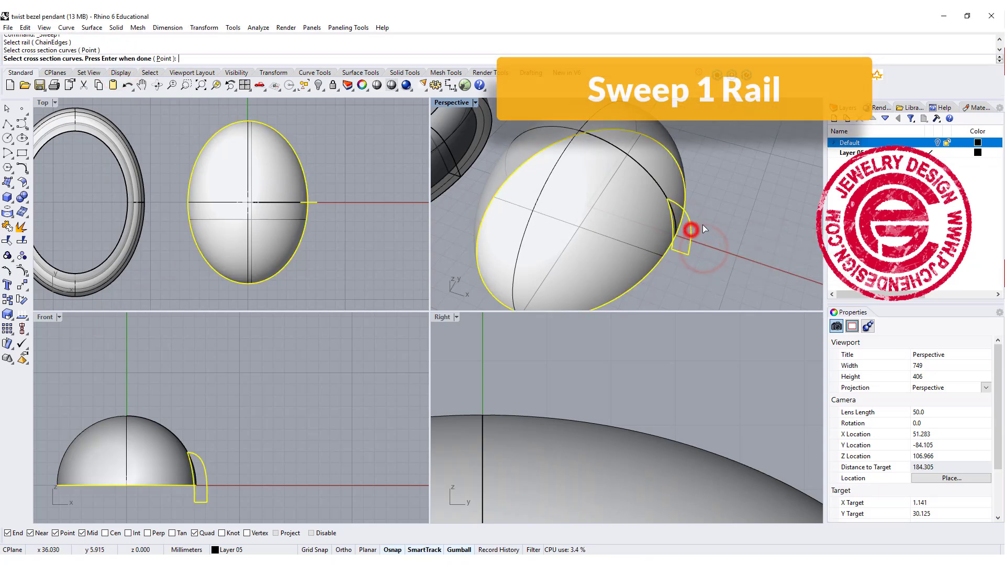
key(Return)
key(Return)
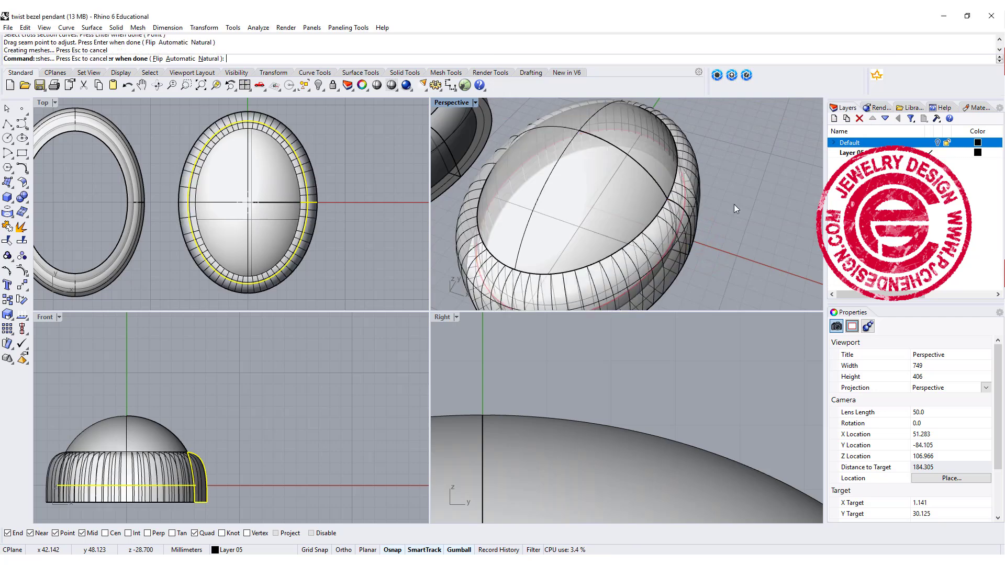
- Compare the two bezels and delete the rail-revolved one beside the stone
scroll(319, 165, down, 3)
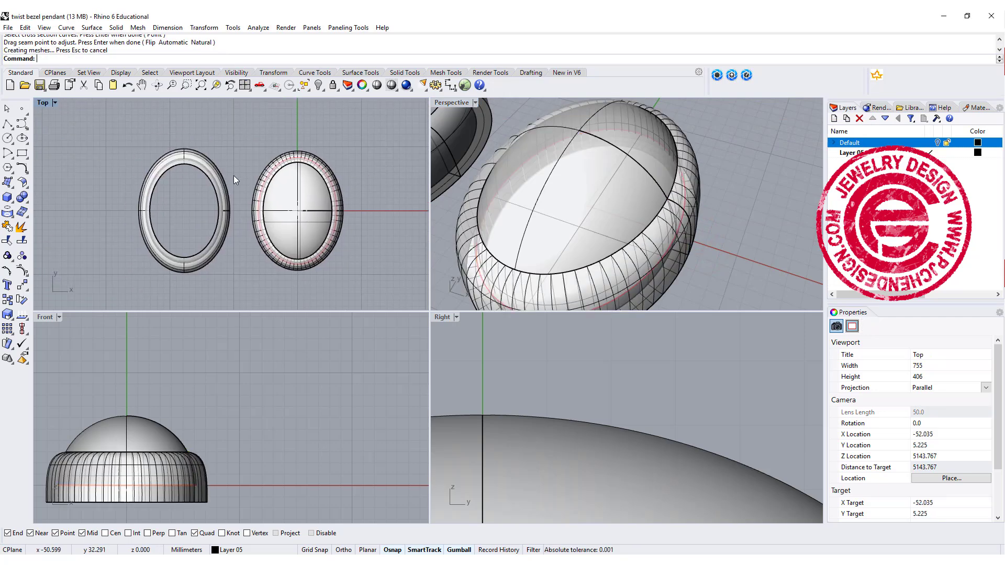
right_drag(601, 190, 643, 222)
scroll(283, 162, up, 4)
scroll(146, 151, down, 3)
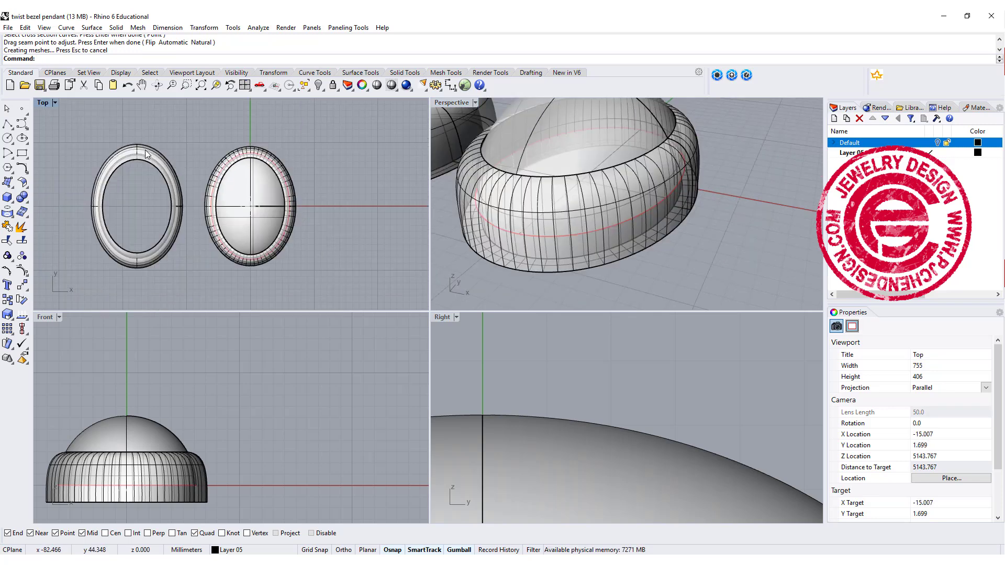
mouse_move(202, 167)
right_down()
mouse_move(251, 174)
mouse_move(218, 168)
right_up()
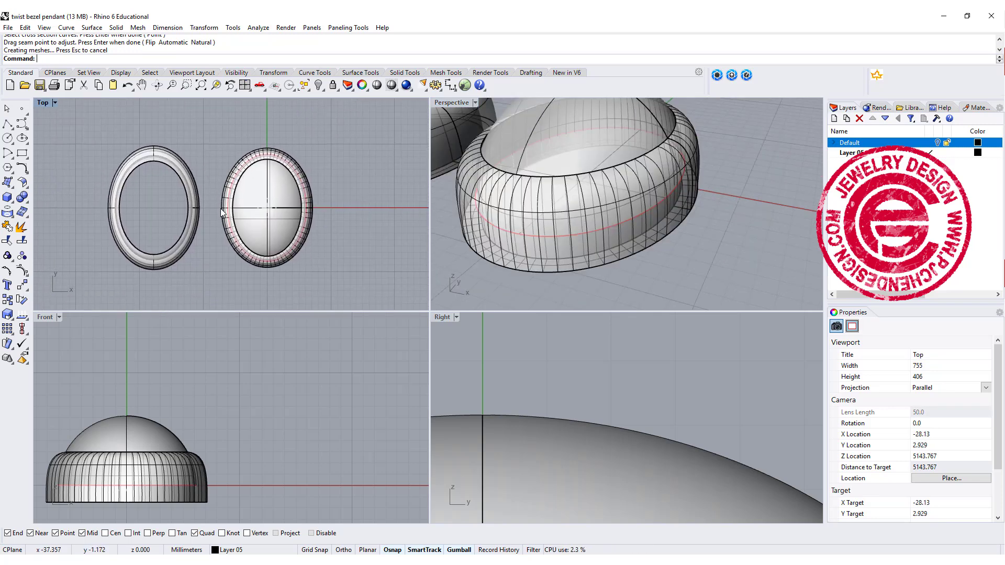
click(219, 165)
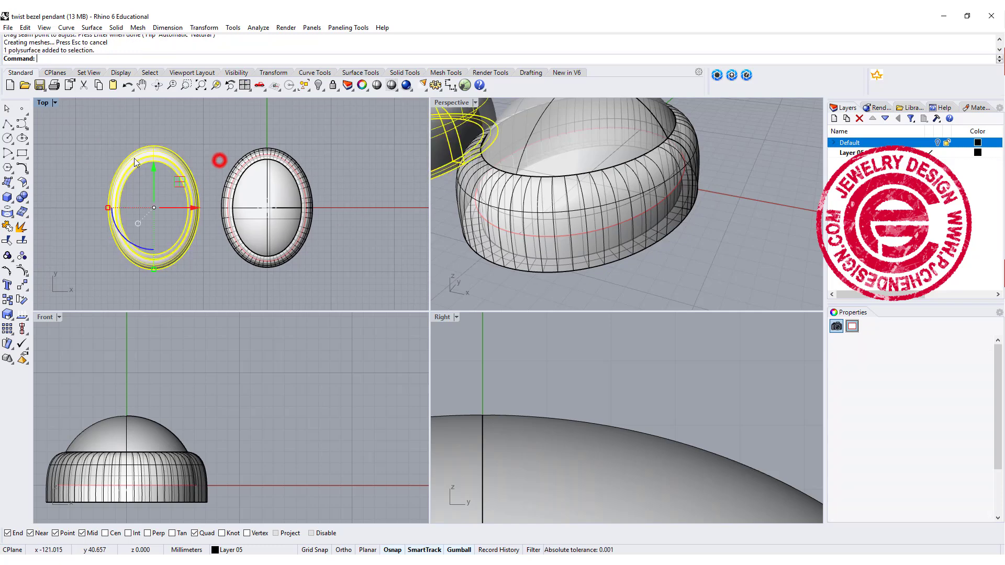
key(Delete)
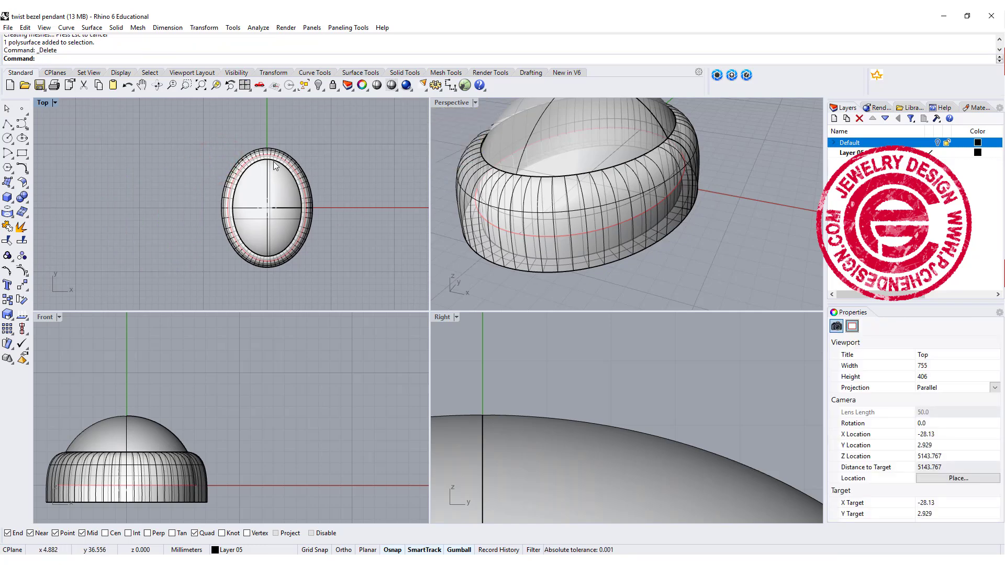
- Try to enlarge a copy of the red base curve by scaling it outward past the bezel in the Top view
scroll(309, 202, up, 4)
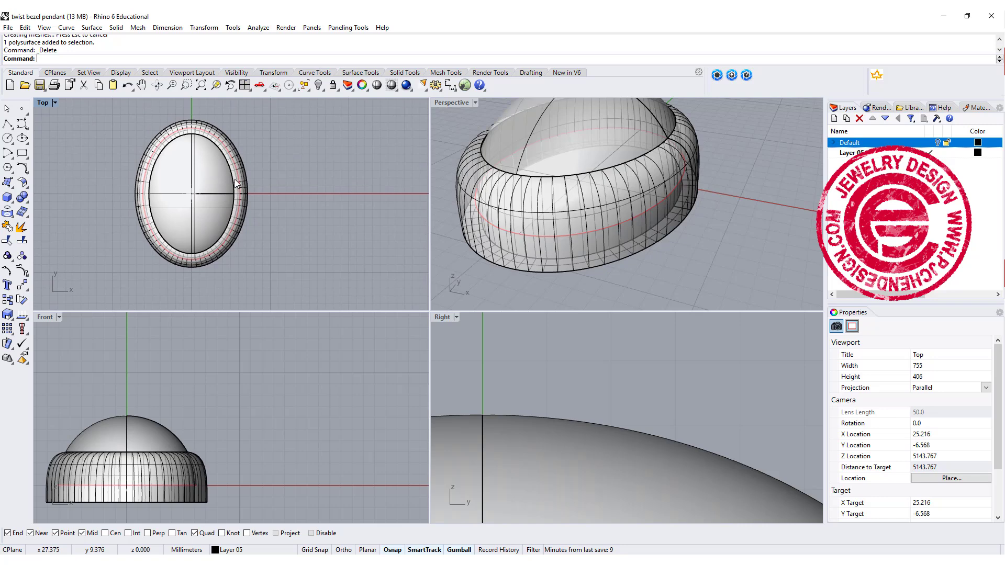
click(240, 174)
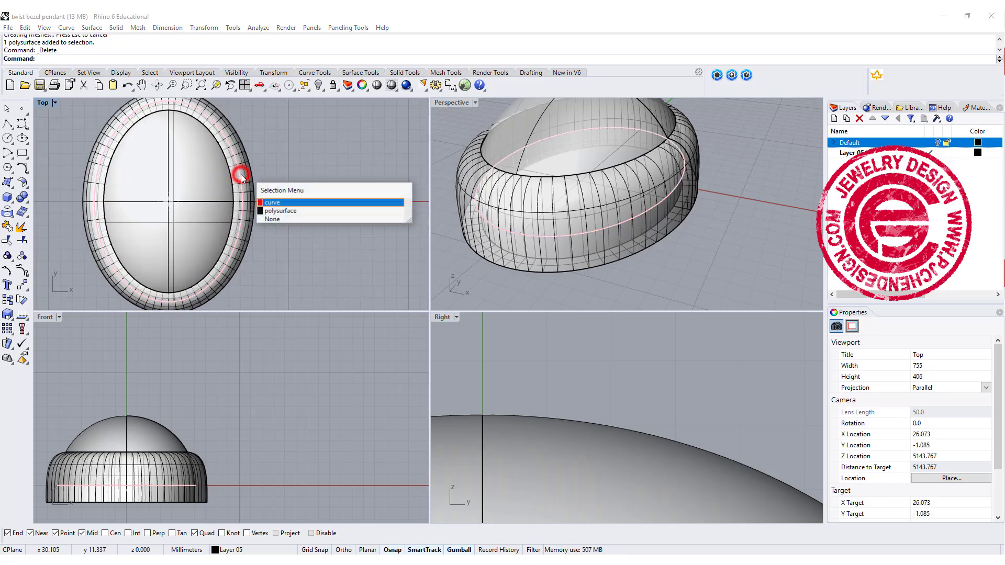
click(268, 201)
scroll(284, 186, down, 1)
scroll(285, 193, down, 1)
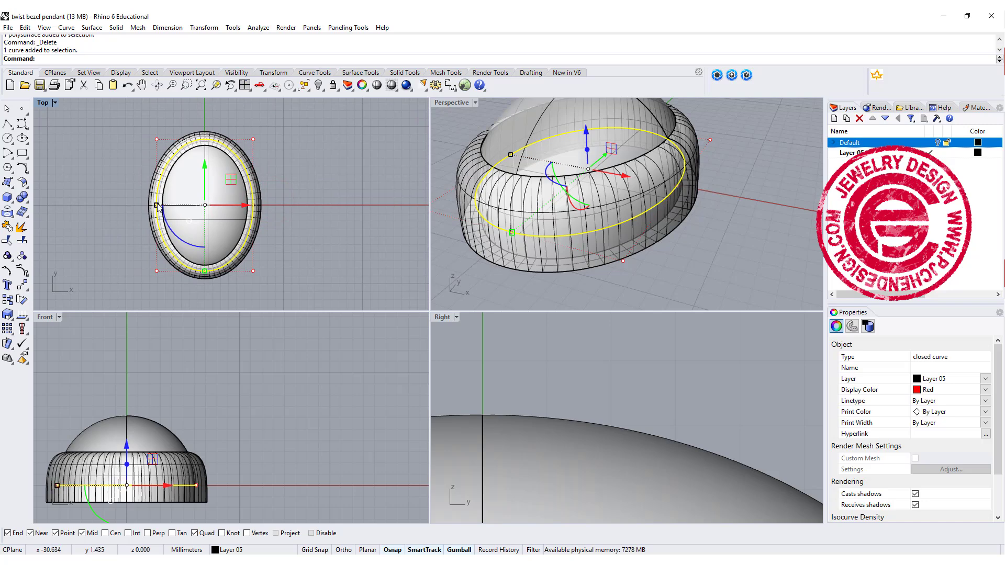
drag(155, 206, 148, 206)
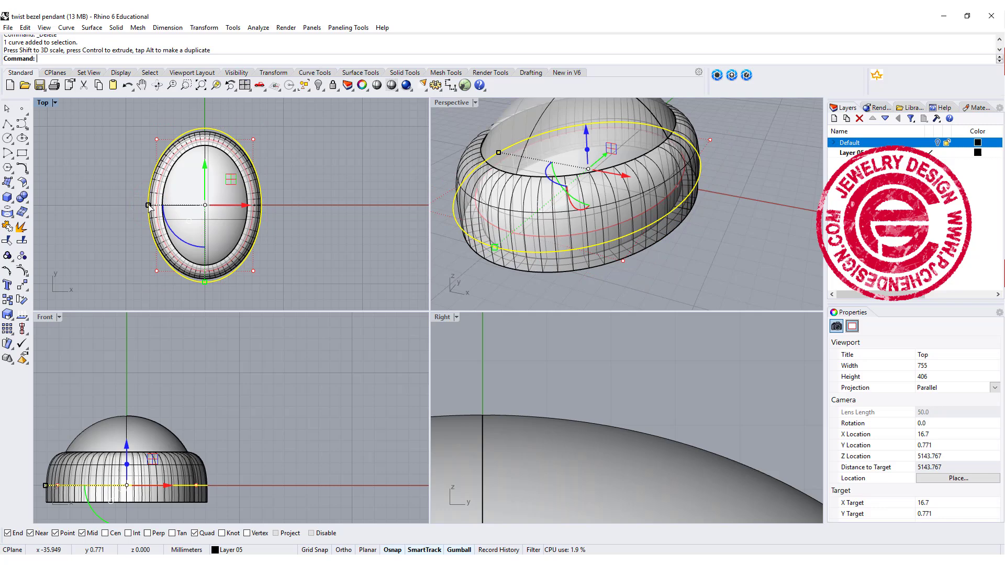
scroll(201, 130, up, 5)
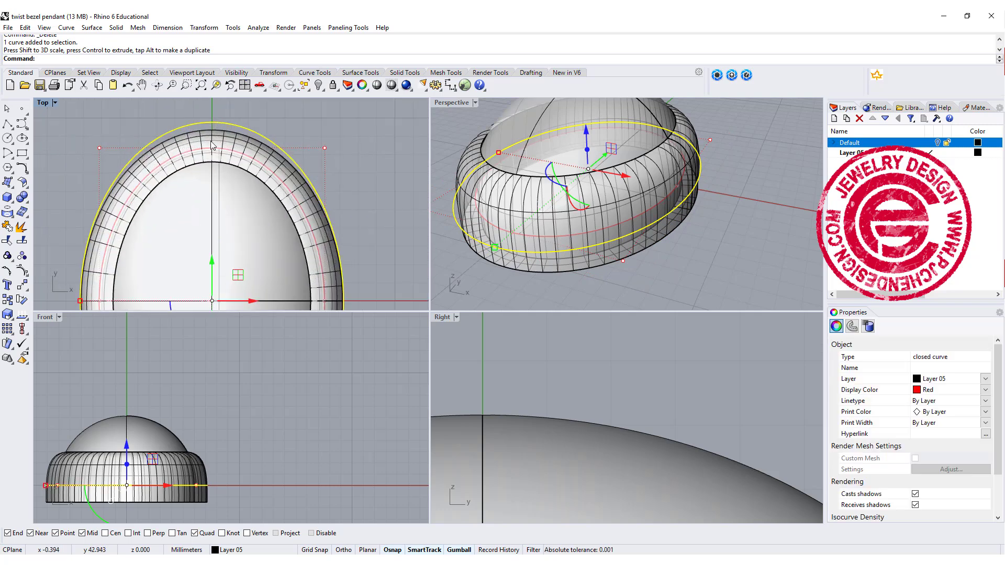
right_drag(318, 279, 268, 224)
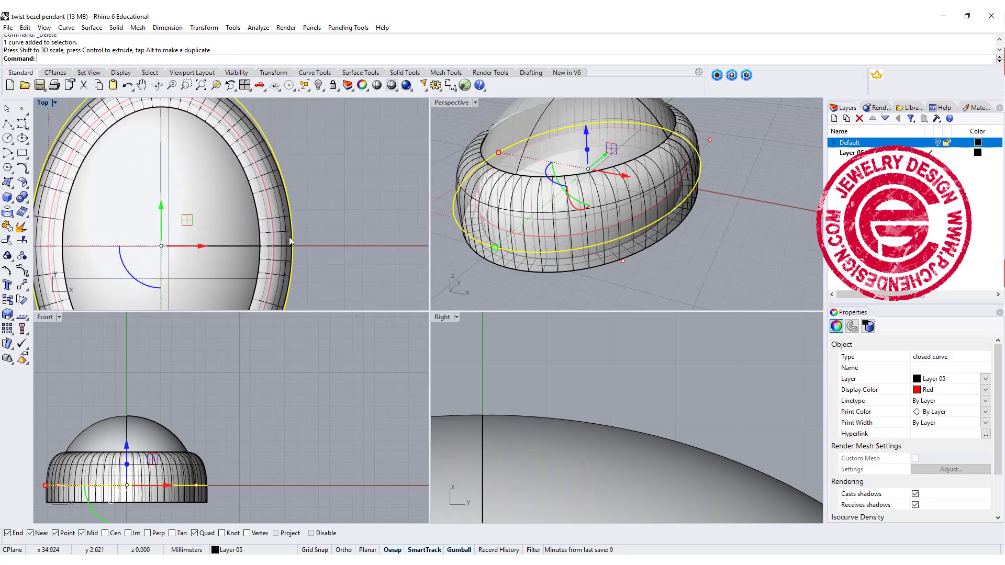
key(ctrl+z)
- Offset the red base curve outward by 1.5 mm in the Top view, placing the new curve outside the bezel
scroll(280, 236, down, 2)
click(267, 236)
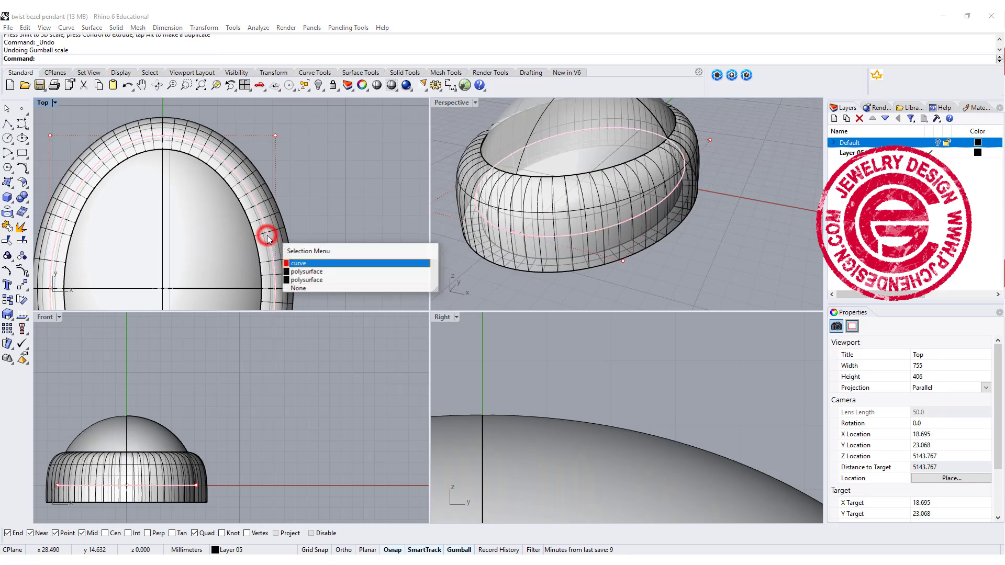
click(294, 263)
click(23, 170)
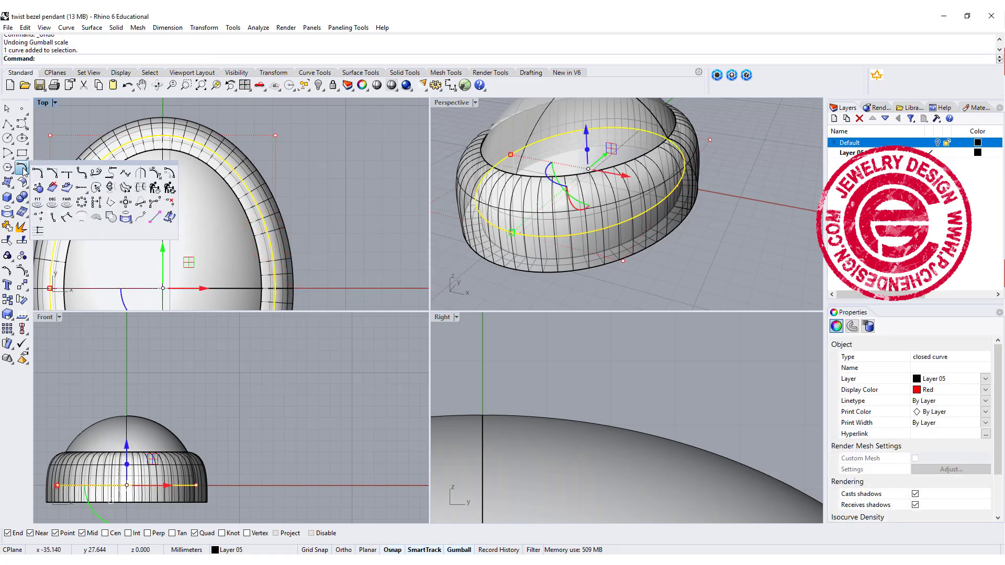
click(168, 175)
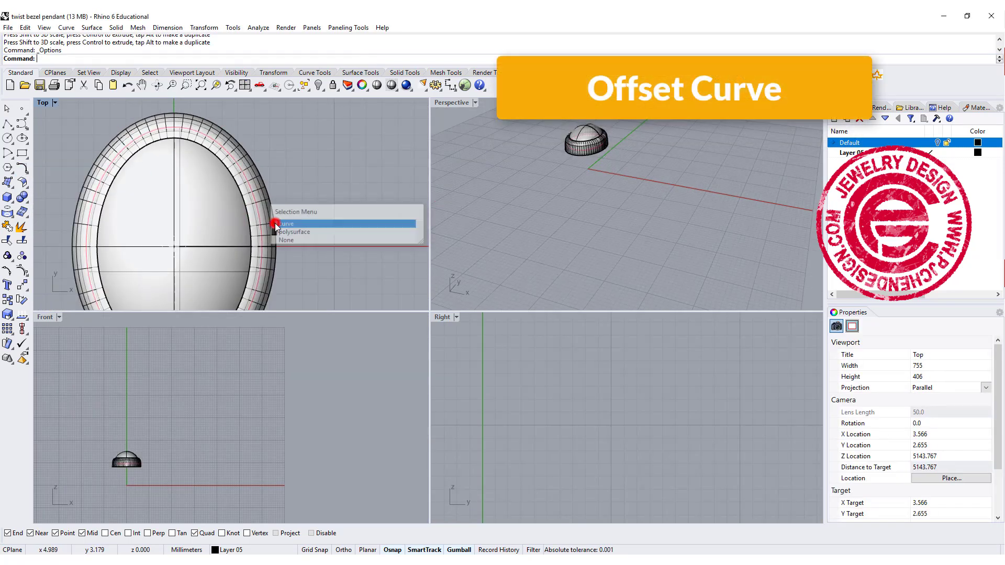
click(275, 225)
right_drag(281, 197, 291, 204)
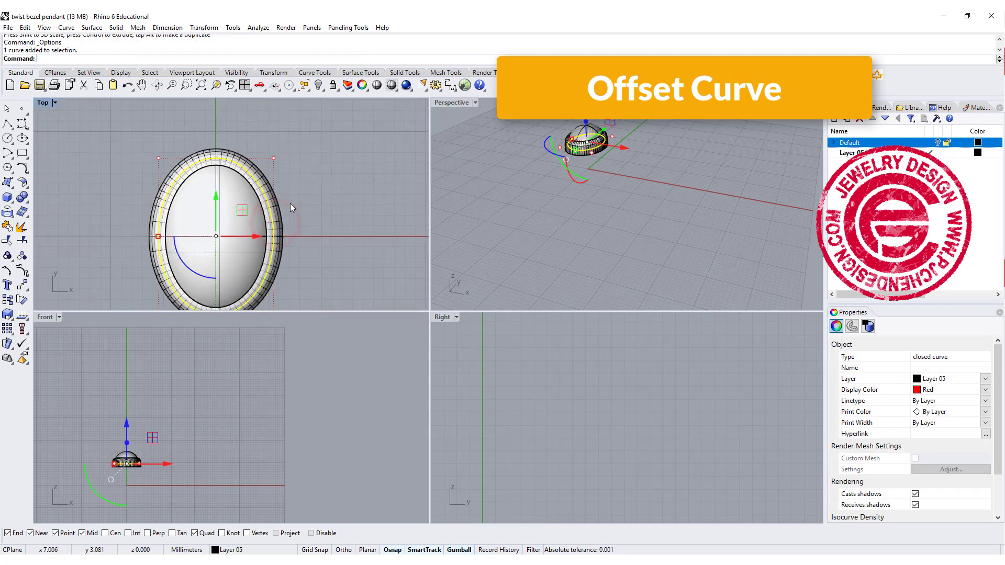
click(21, 170)
click(170, 174)
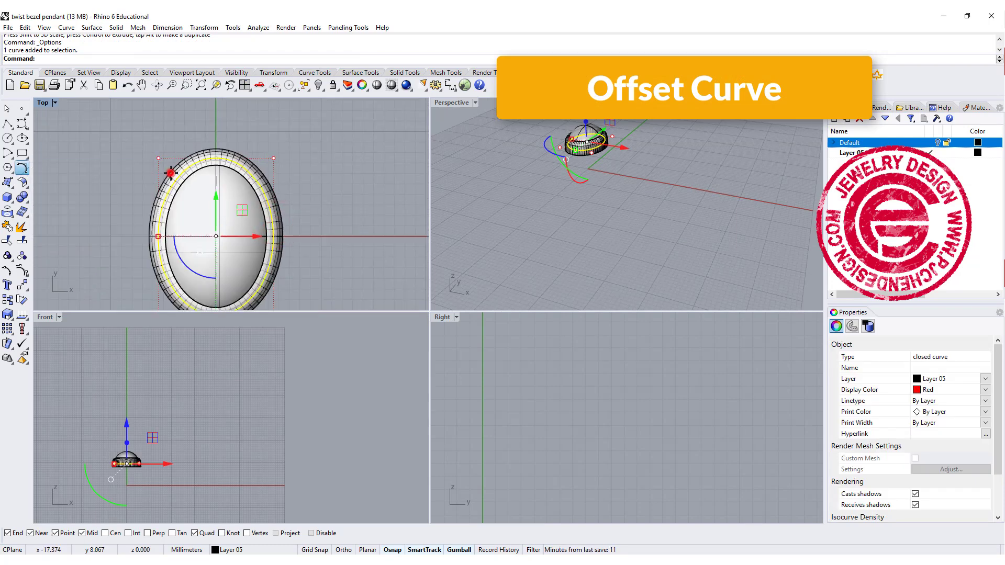
click(354, 211)
scroll(283, 230, up, 2)
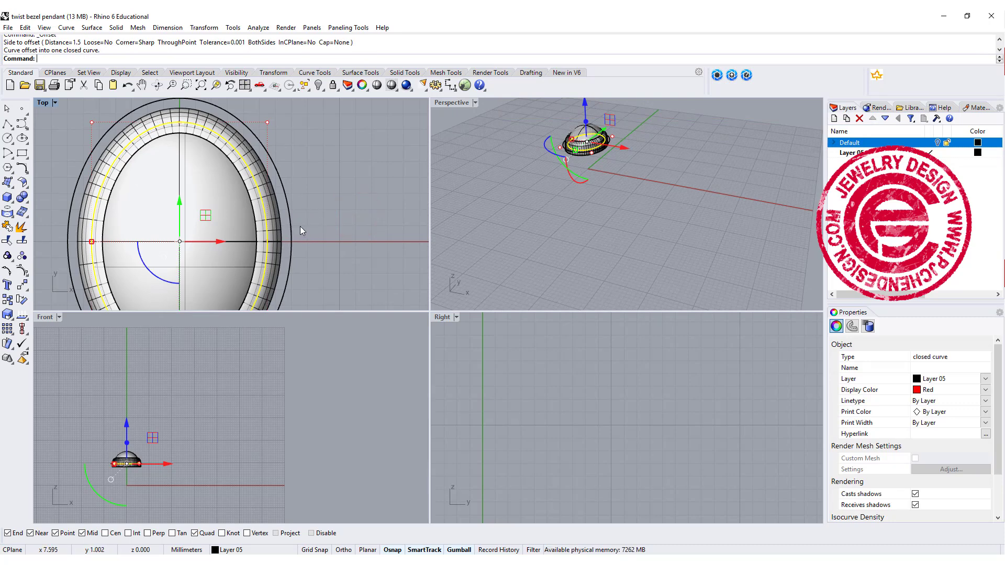
- Create a 10-turn helix around the outer offset curve, setting its radius to about 1.2 mm straight down in the Front view
double_click(452, 102)
right_drag(452, 180, 459, 320)
scroll(426, 280, up, 2)
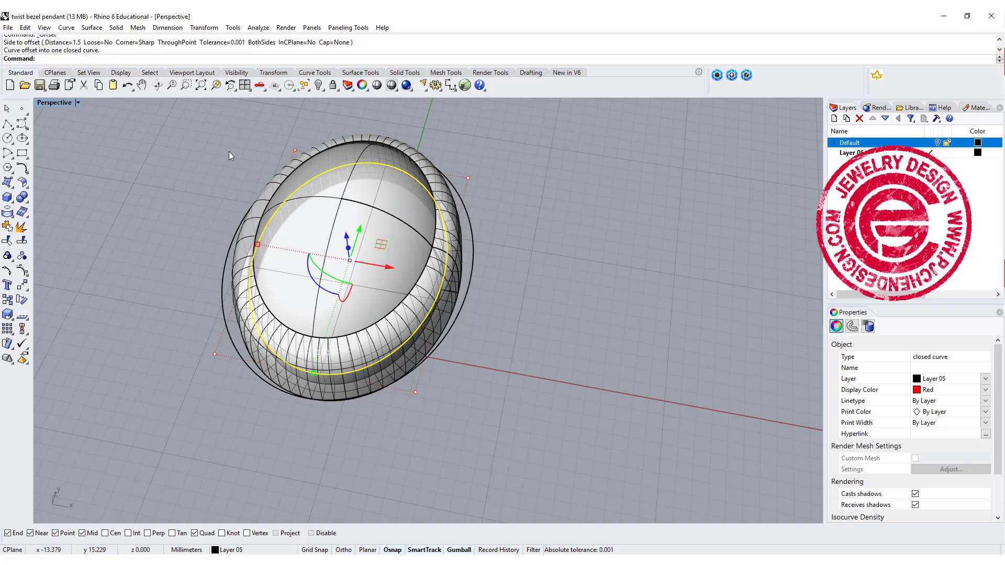
click(474, 252)
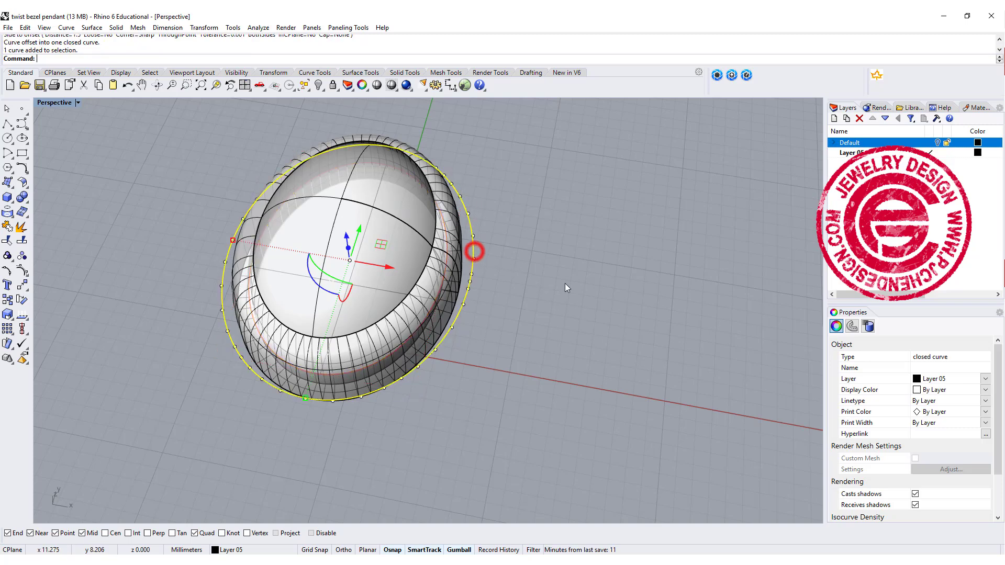
click(25, 127)
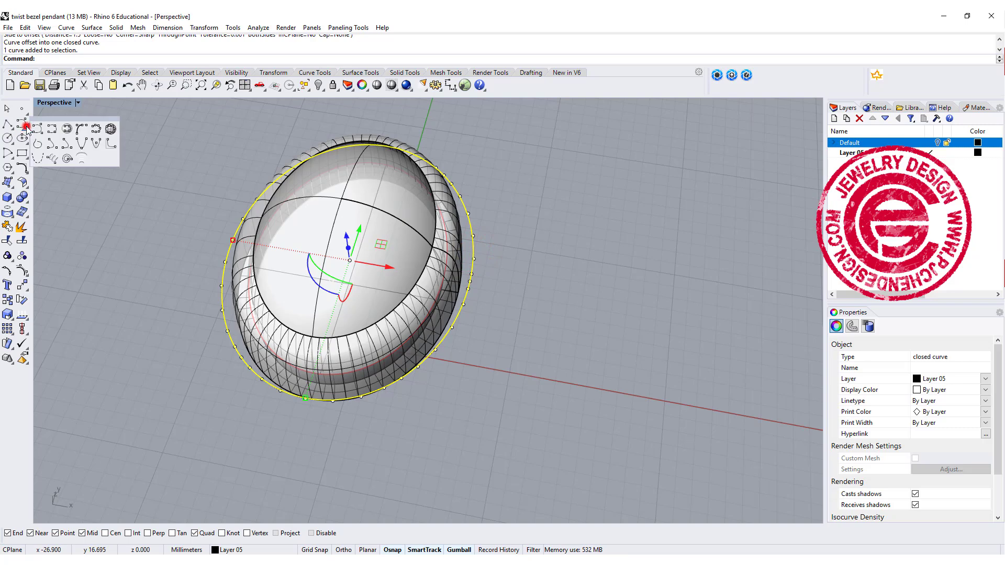
click(52, 158)
click(81, 59)
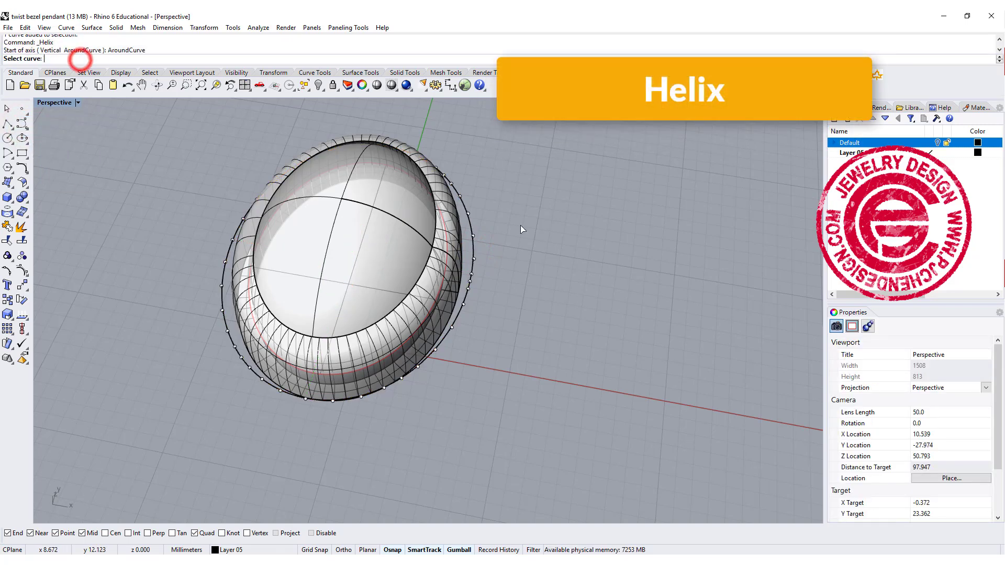
click(473, 257)
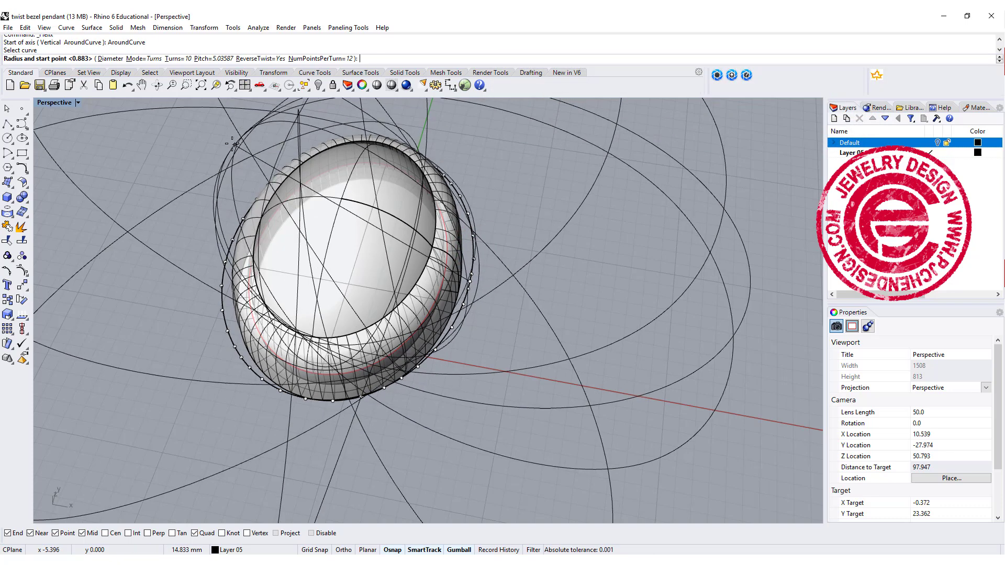
double_click(49, 103)
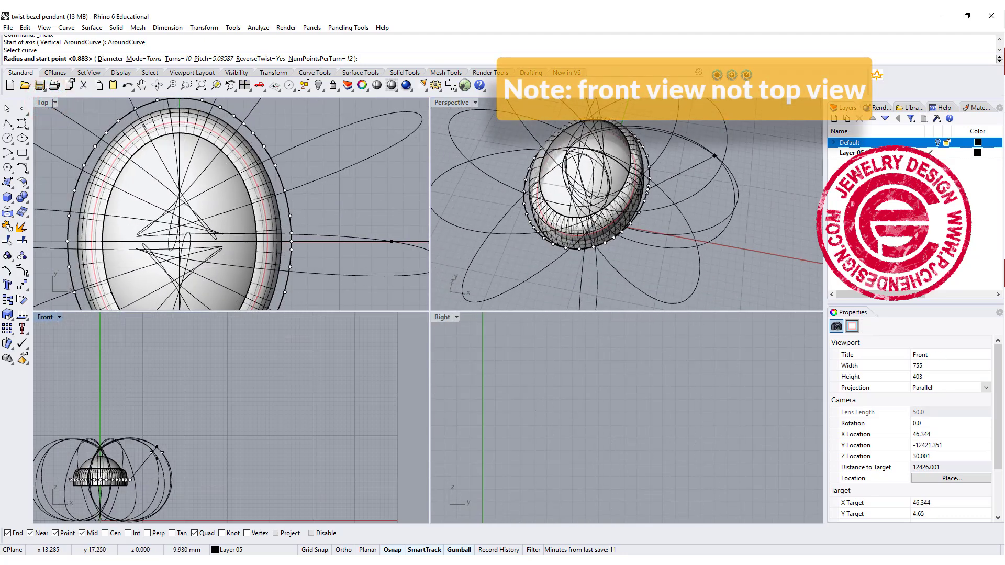
scroll(271, 391, up, 10)
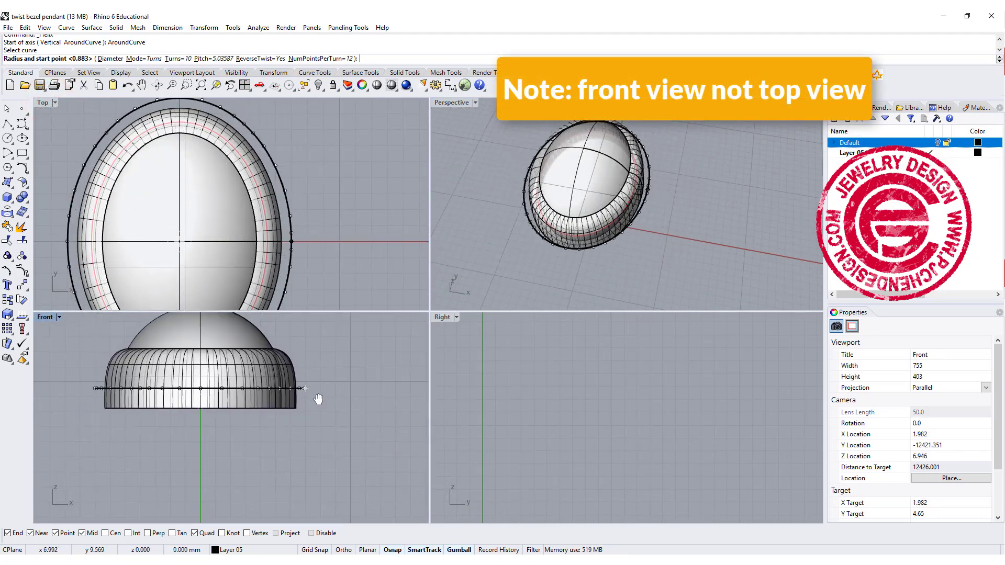
scroll(306, 416, up, 3)
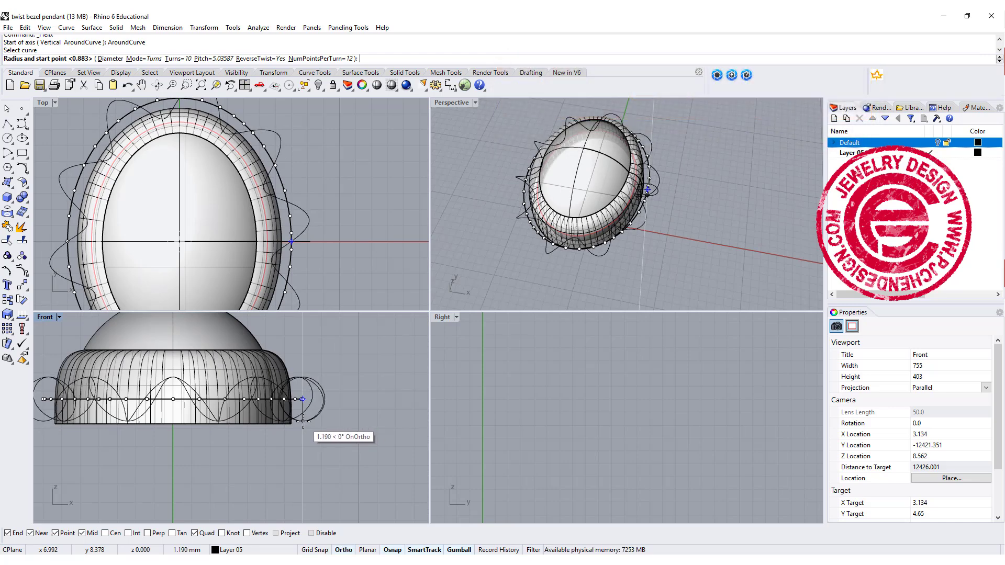
click(303, 421)
- Draw a narrow upright rectangle in the Front view, centred on the offset curve's end and as tall as the helix loop
double_click(451, 103)
right_drag(450, 214, 448, 273)
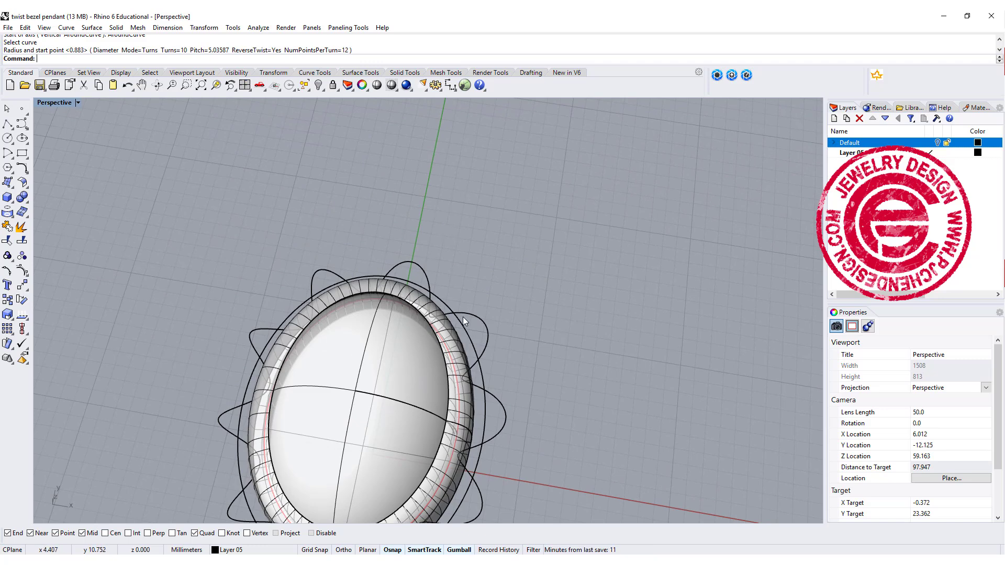
right_drag(462, 316, 457, 296)
scroll(470, 256, down, 2)
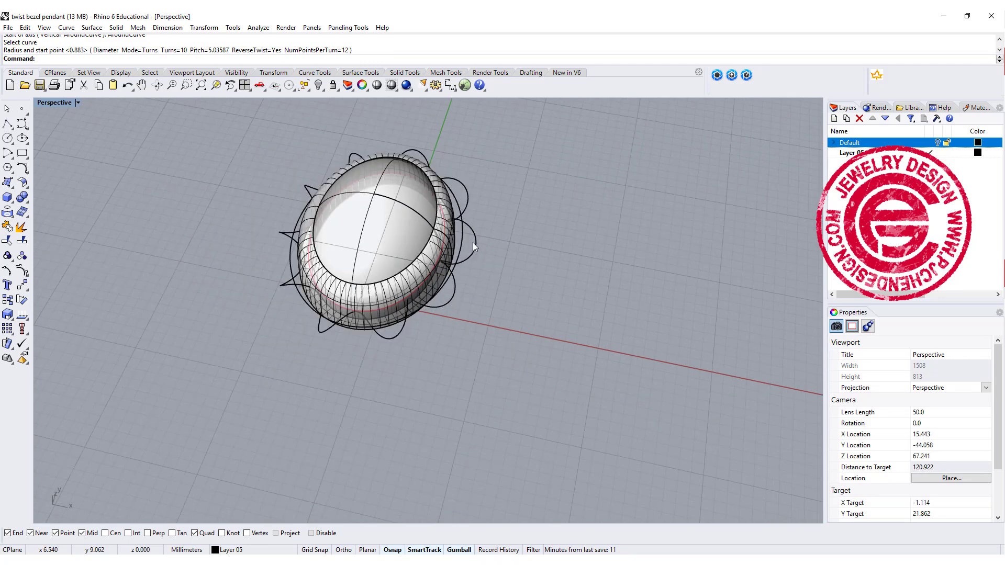
shift+right_drag(472, 242, 472, 282)
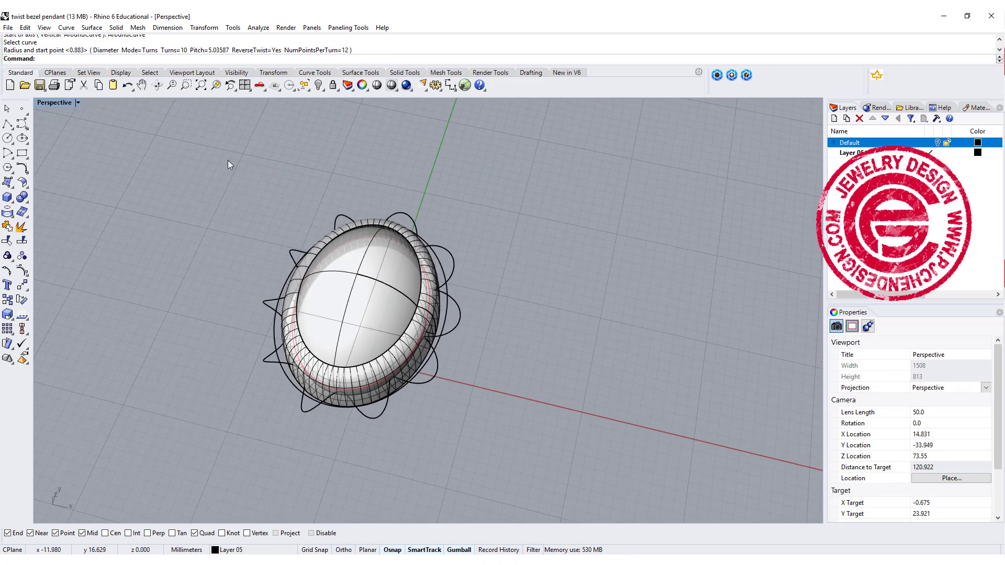
double_click(57, 103)
scroll(304, 388, up, 6)
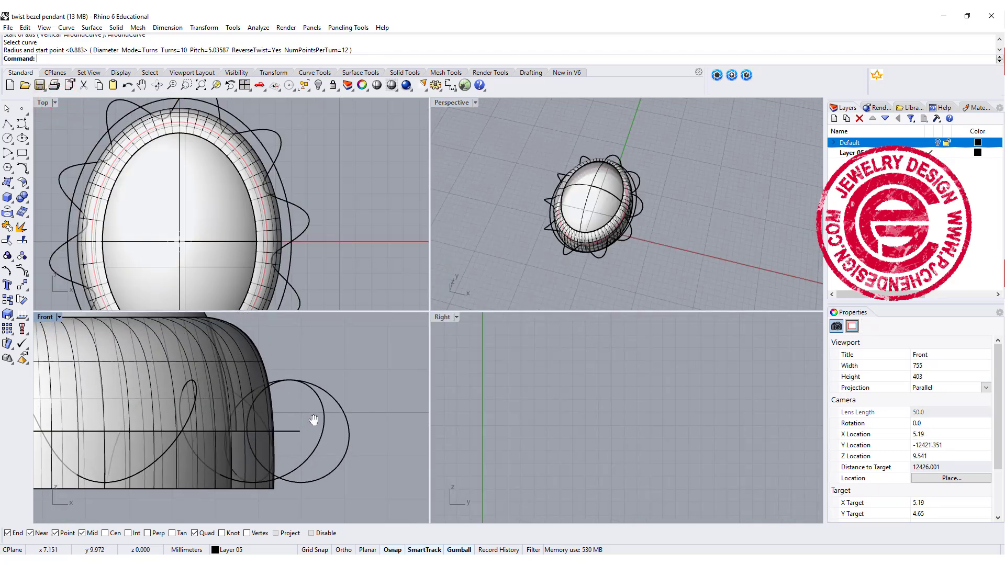
right_drag(309, 400, 305, 419)
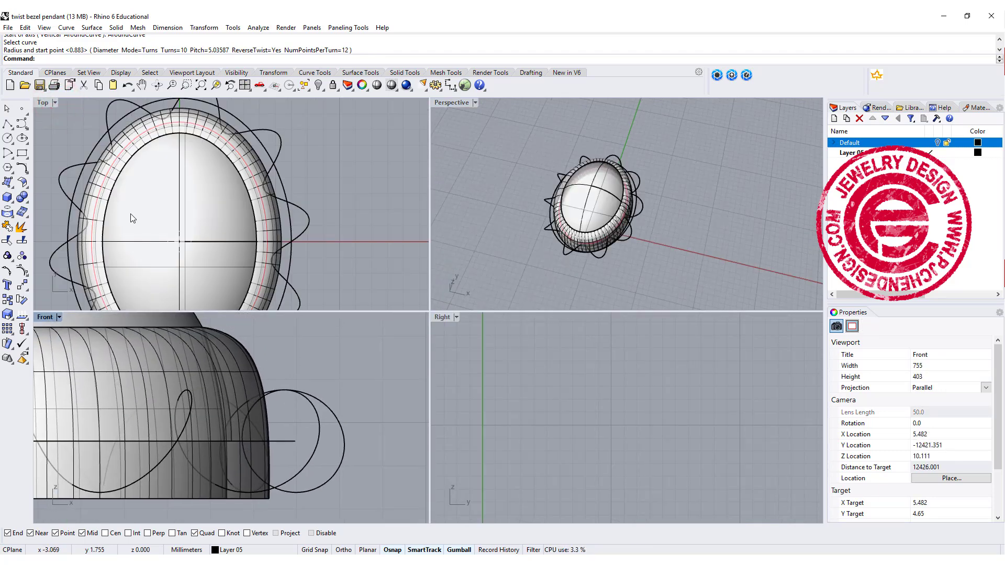
click(23, 152)
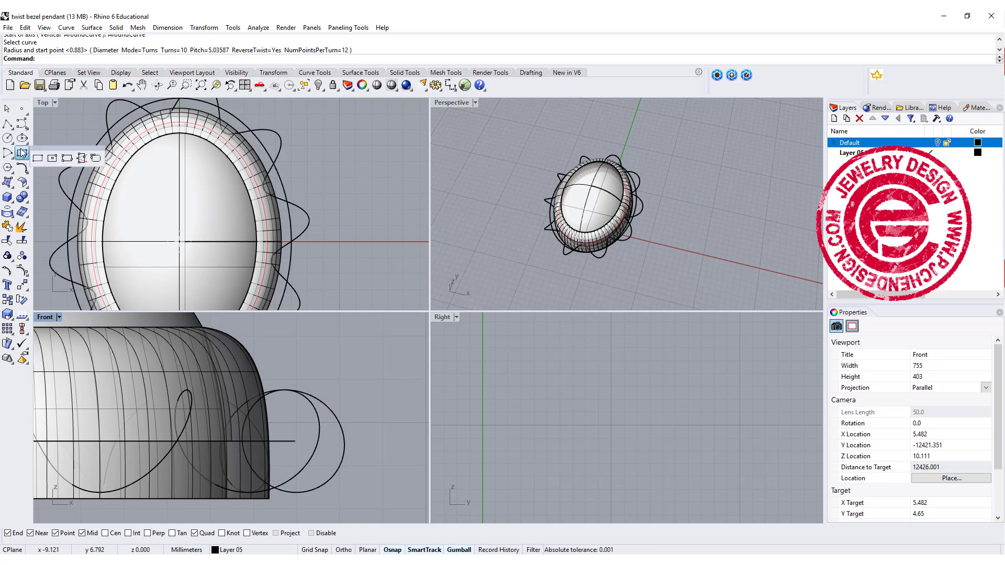
click(53, 159)
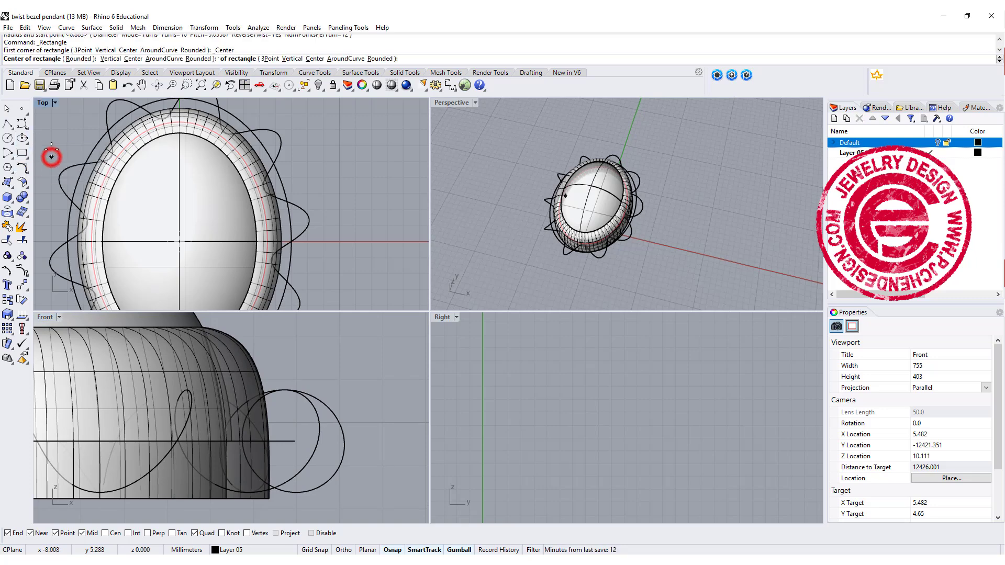
click(297, 440)
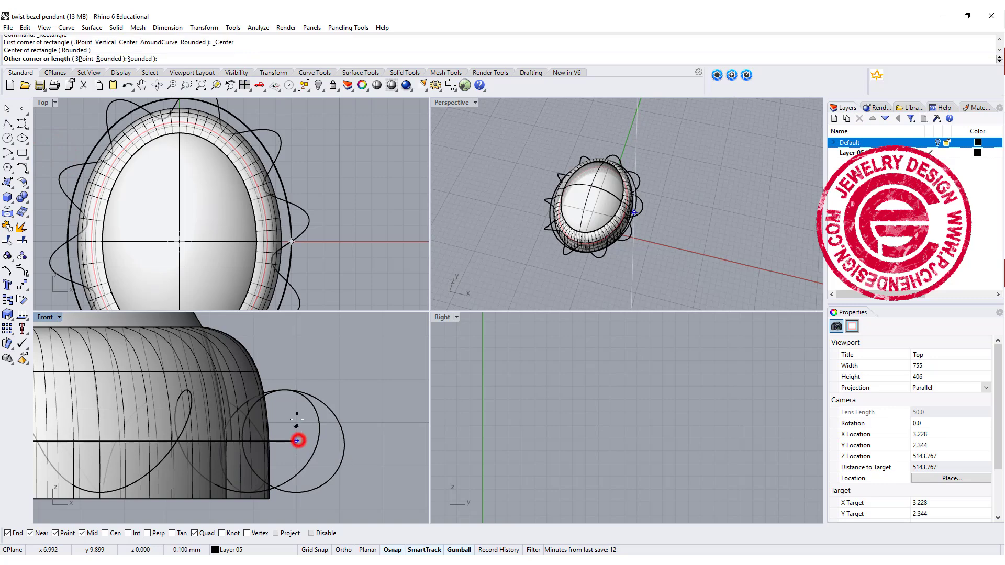
click(287, 390)
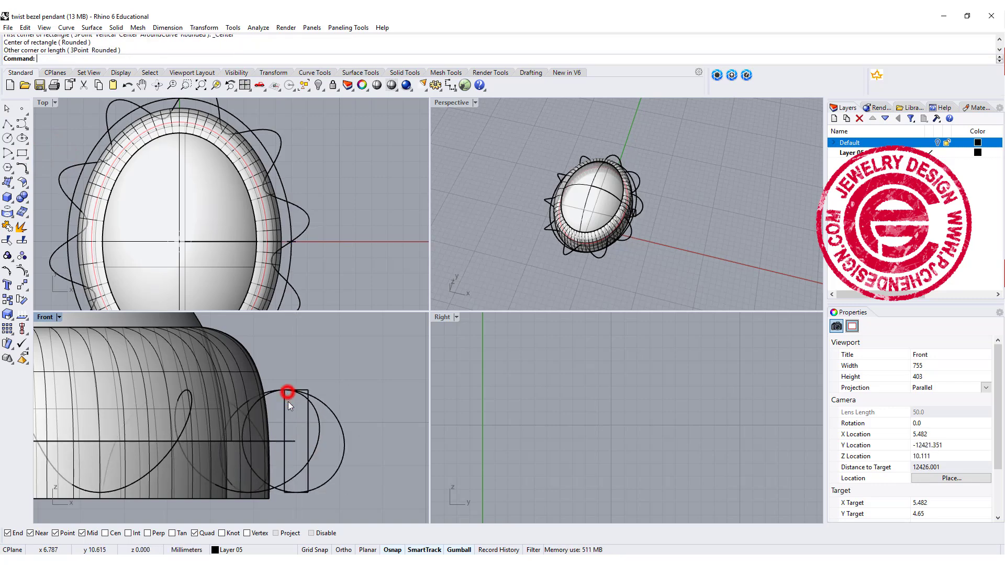
- Sweep the rectangle with Sweep 2 Rails along the offset curve and the helix, keeping the default seam and Closed sweep setting
double_click(467, 103)
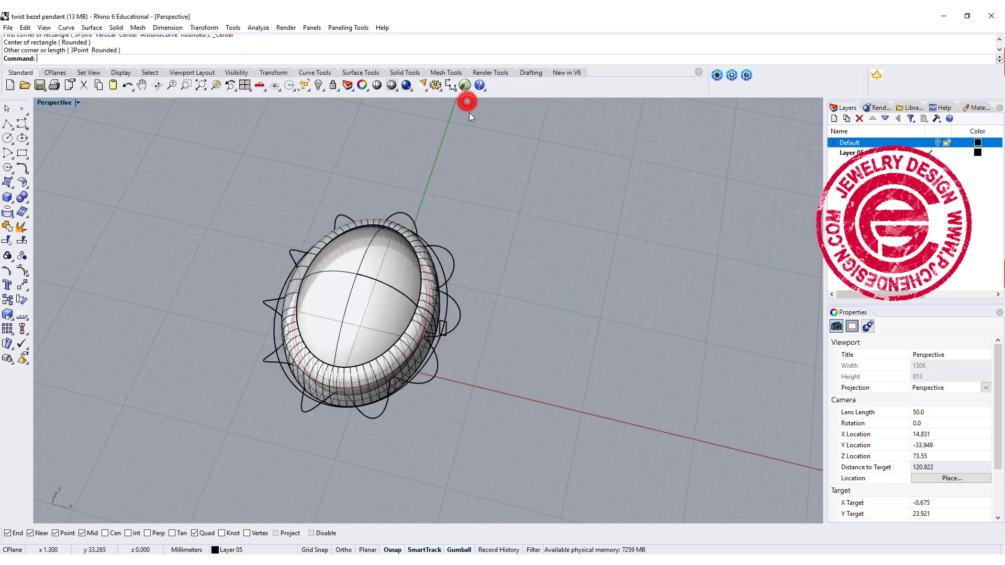
scroll(461, 291, up, 8)
scroll(469, 302, down, 2)
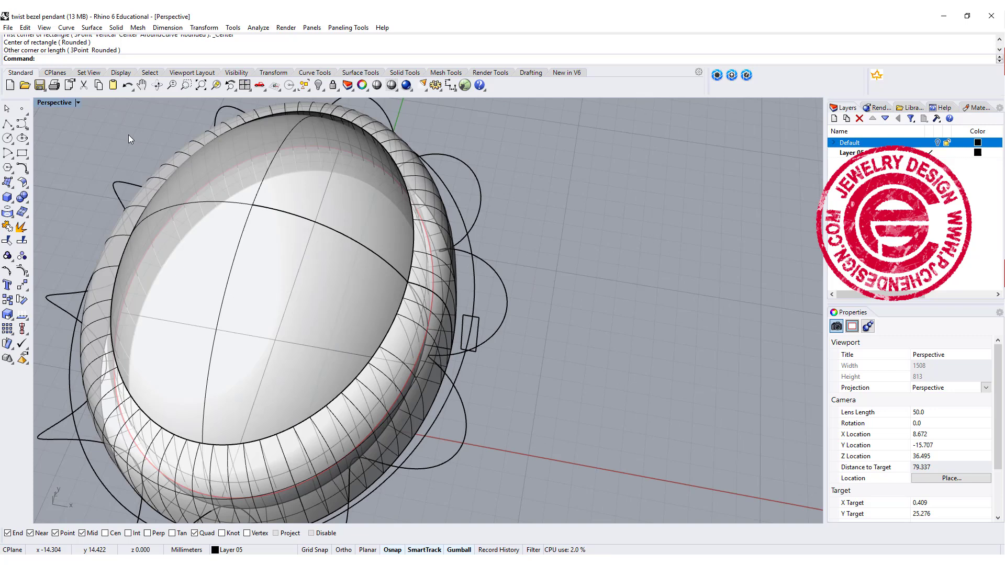
click(92, 27)
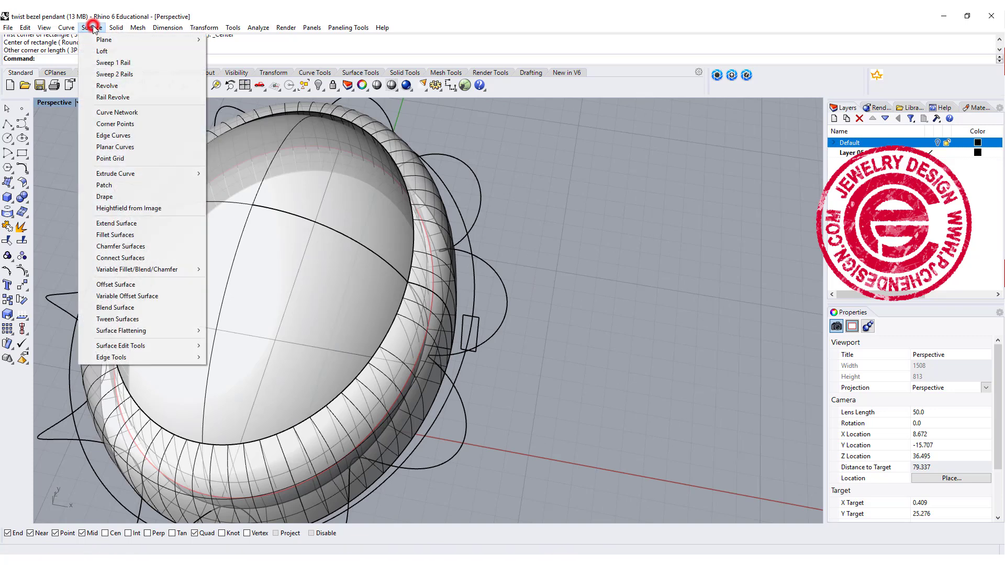
click(97, 73)
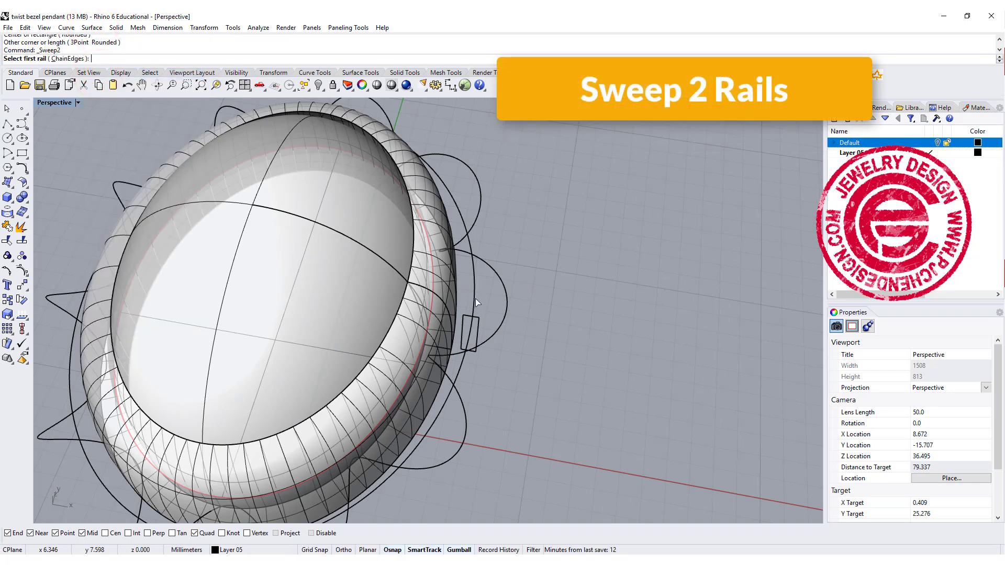
click(475, 298)
click(504, 318)
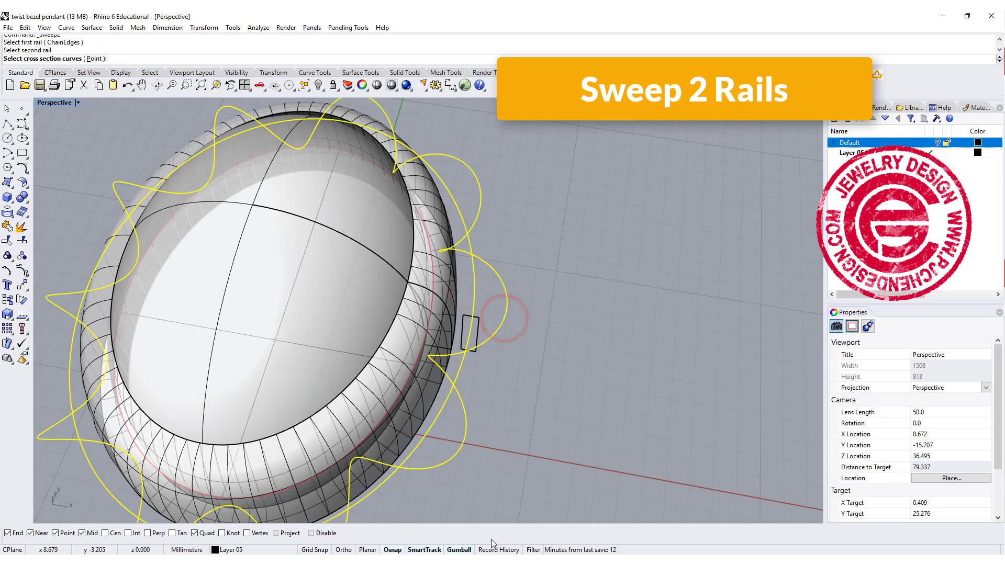
click(467, 318)
key(Return)
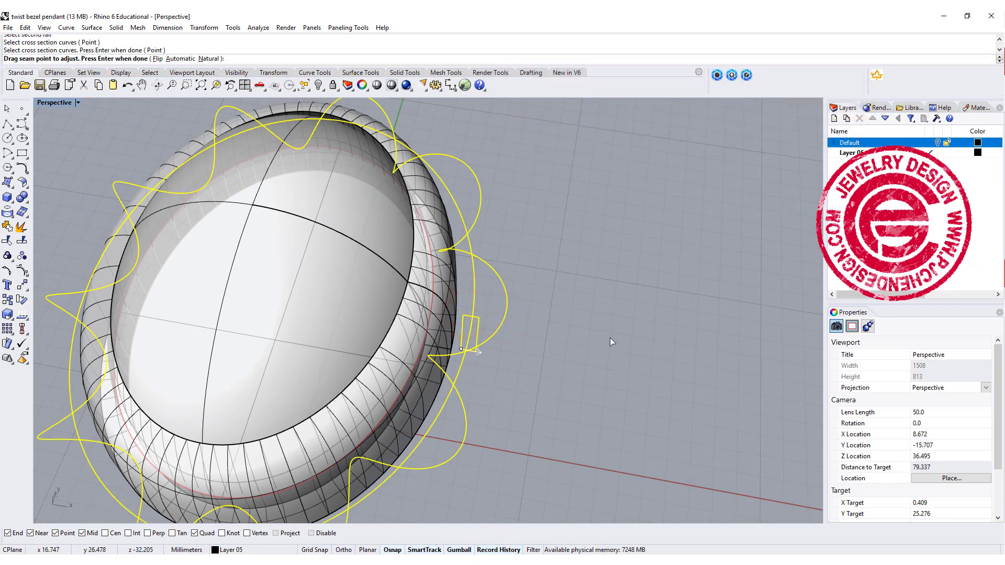
key(Return)
right_drag(610, 337, 518, 260)
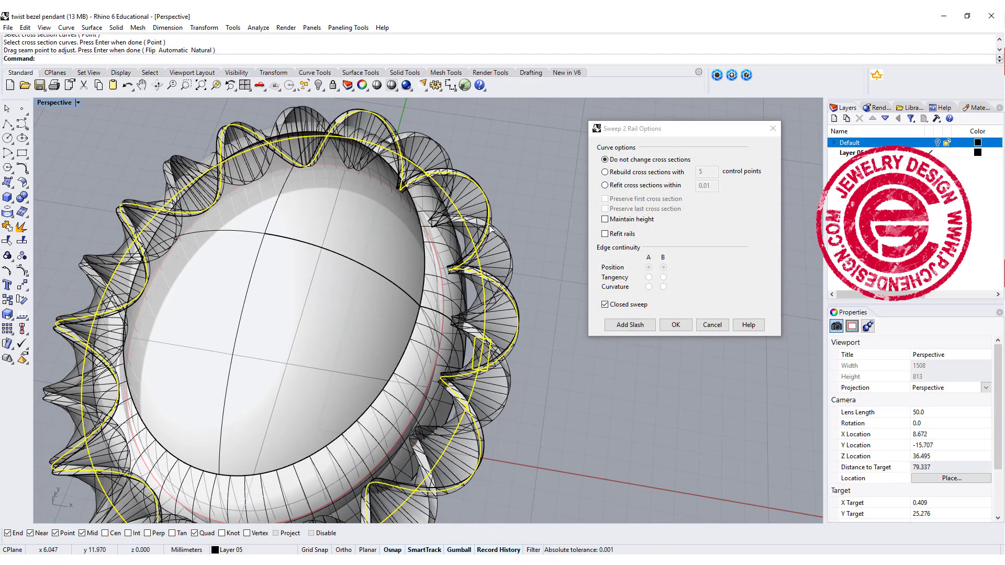
mouse_move(477, 227)
right_down()
mouse_move(444, 224)
mouse_move(463, 233)
right_up()
click(674, 323)
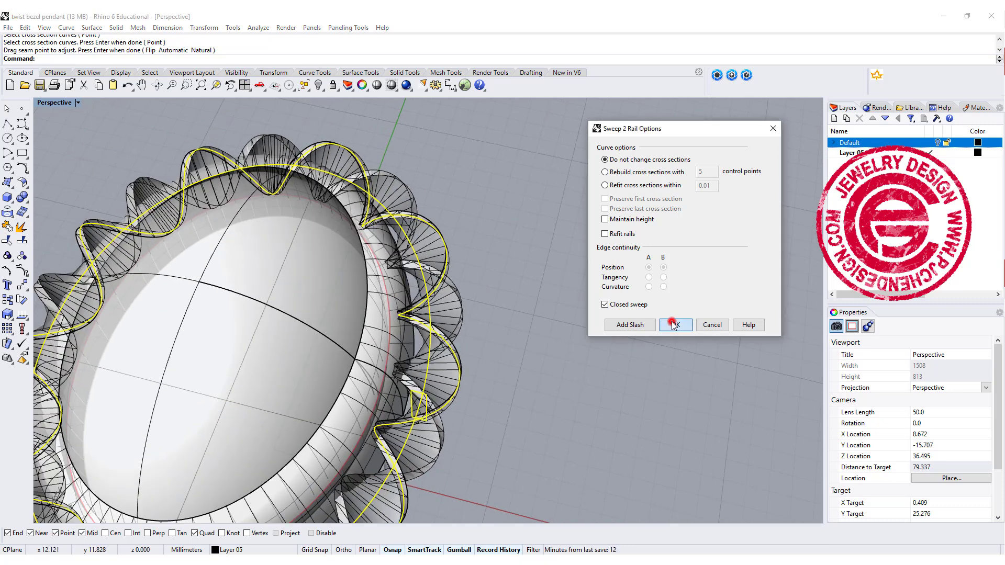
- Widen the rectangle profile with the gumball scale handle to thicken the twisted sweep around the bezel
scroll(429, 391, up, 5)
scroll(433, 394, down, 3)
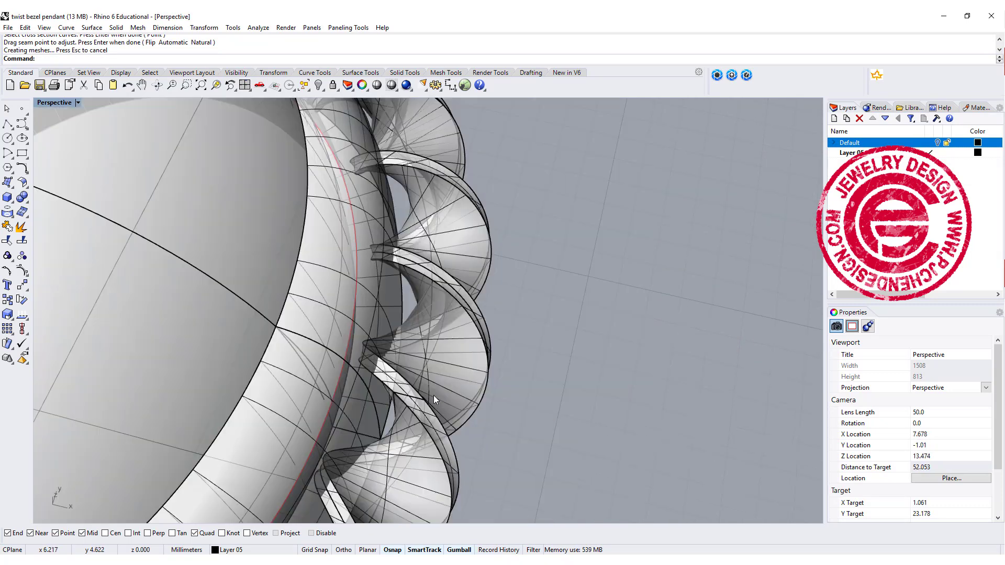
click(413, 397)
click(425, 421)
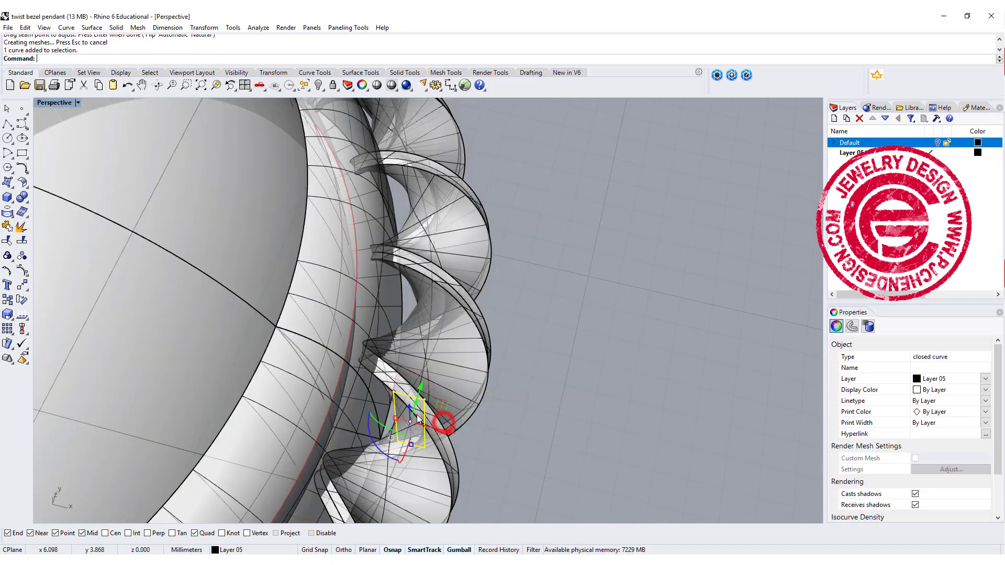
drag(396, 417, 388, 416)
scroll(524, 366, down, 5)
scroll(560, 377, up, 4)
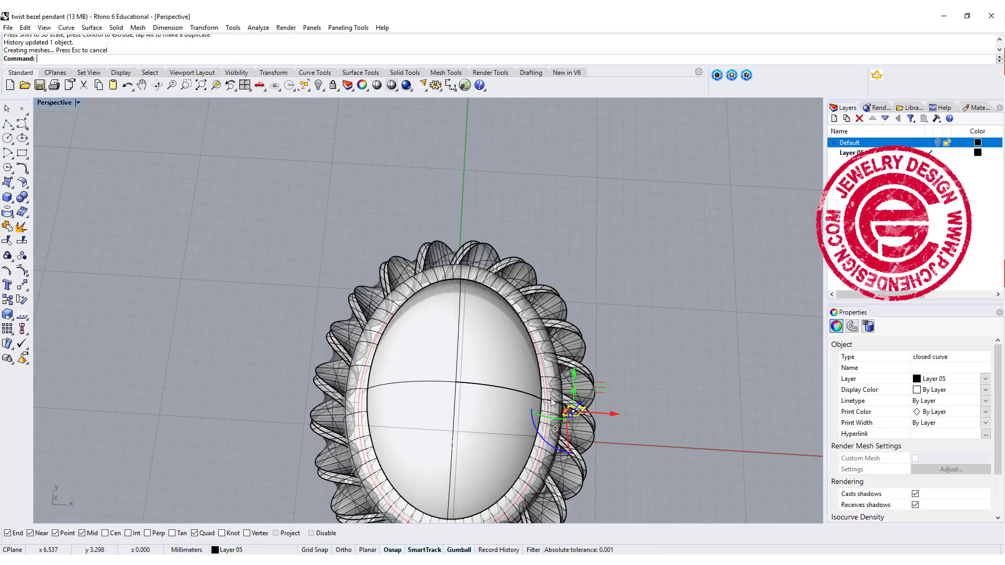
drag(575, 424, 594, 426)
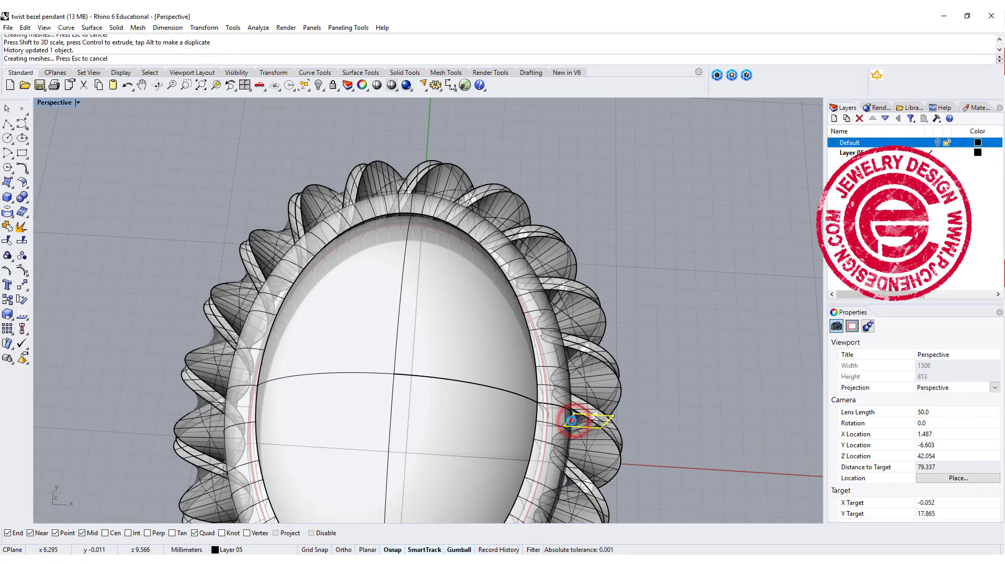
right_drag(610, 372, 586, 369)
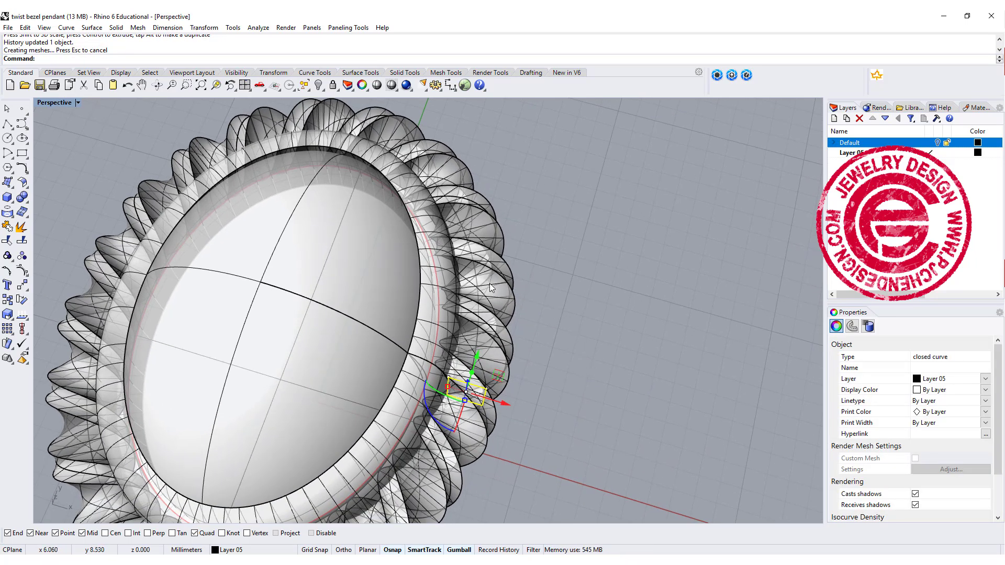
scroll(510, 330, up, 4)
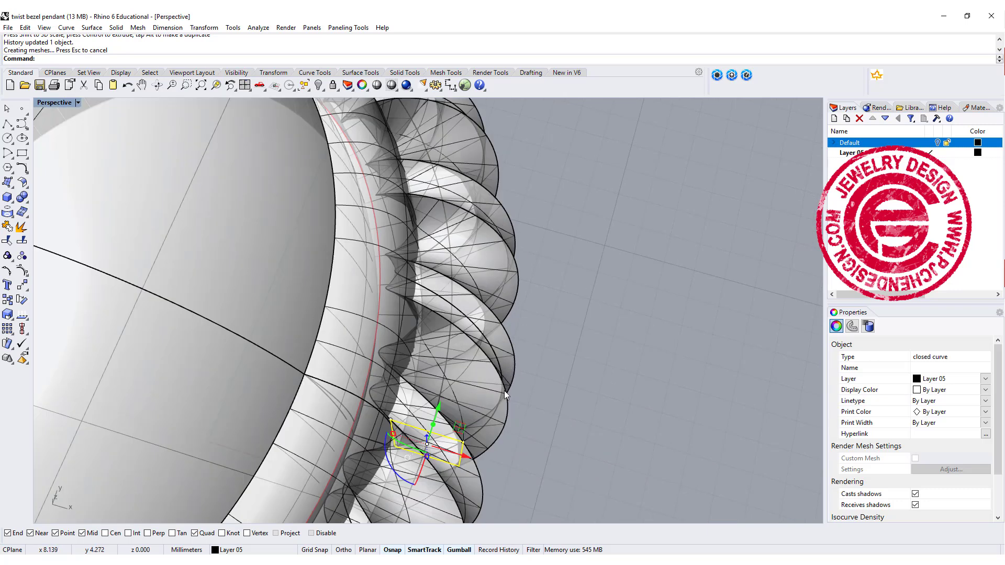
scroll(525, 405, down, 3)
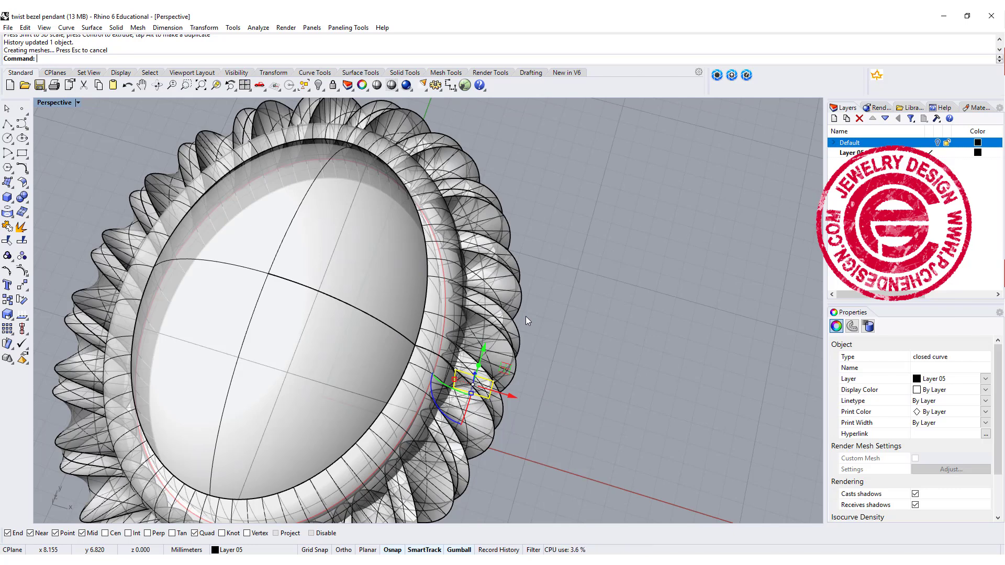
- Narrow the rectangle profile with the gumball scale handle and shift it slightly inward toward the bezel to reshape the twist
scroll(453, 384, up, 3)
drag(460, 371, 509, 385)
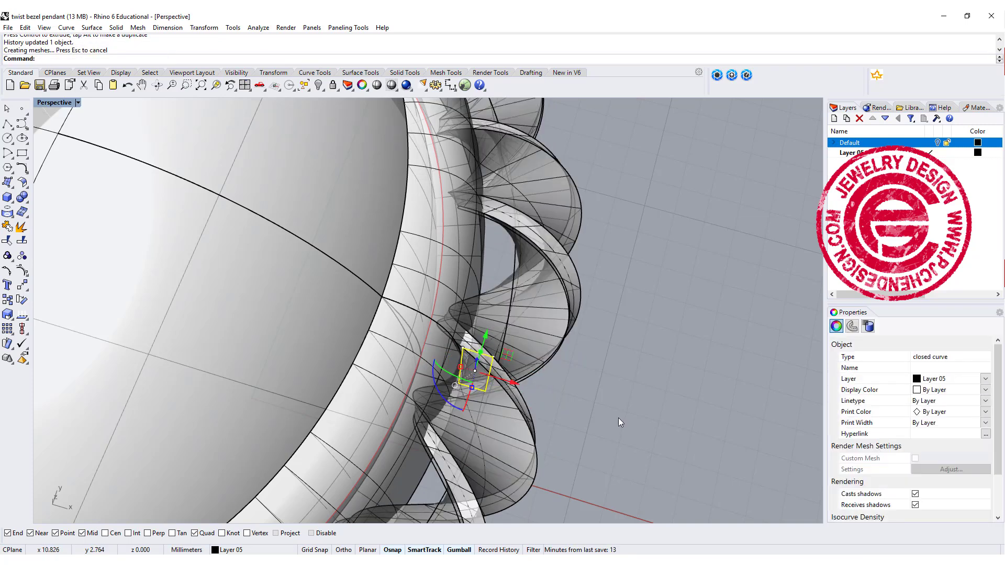
drag(519, 382, 508, 381)
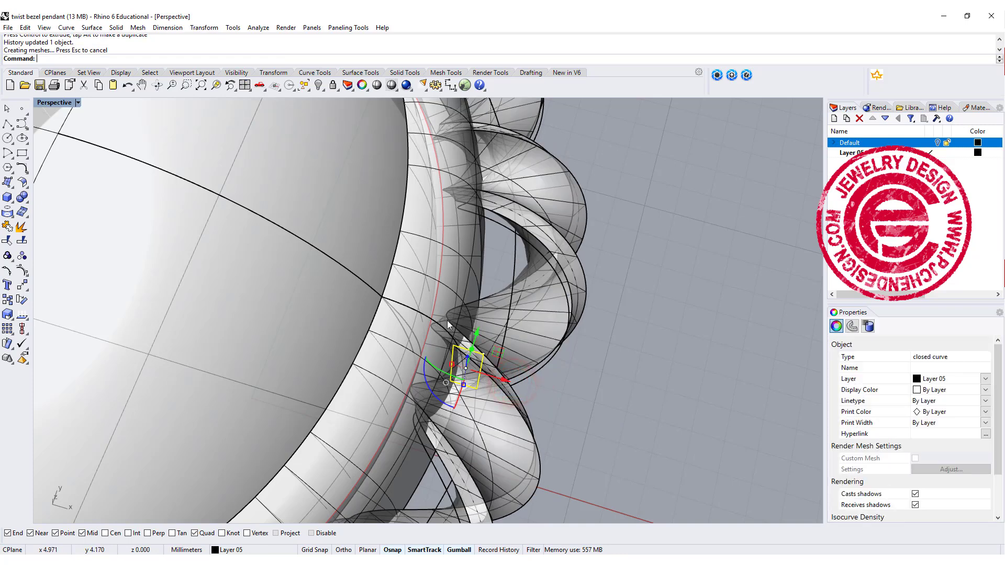
scroll(450, 323, down, 10)
scroll(450, 329, up, 2)
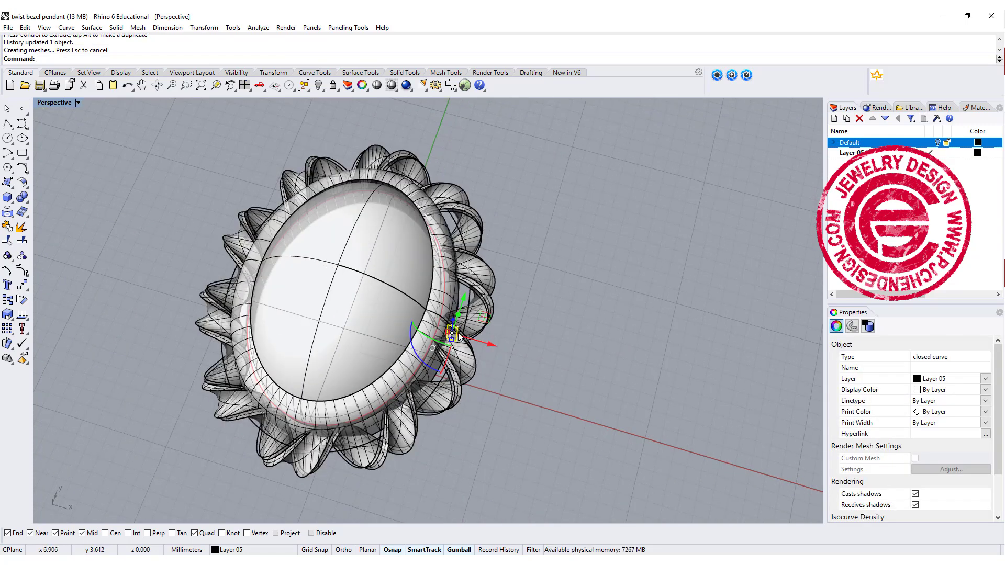
- Undo the last two moves of the rectangle profile and widen it slightly with the gumball scale handle
scroll(457, 332, up, 4)
key(ctrl+z)
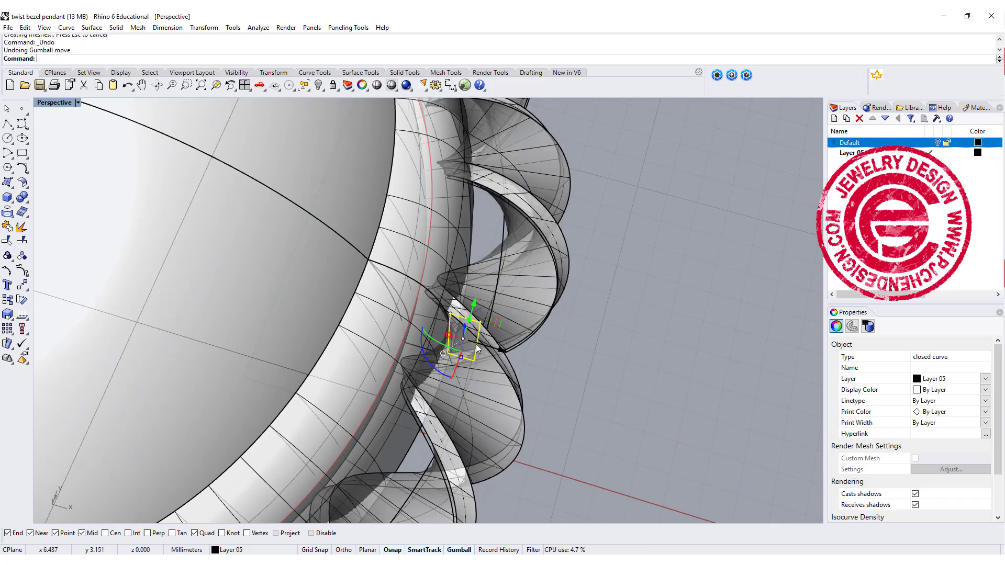
key(ctrl+z)
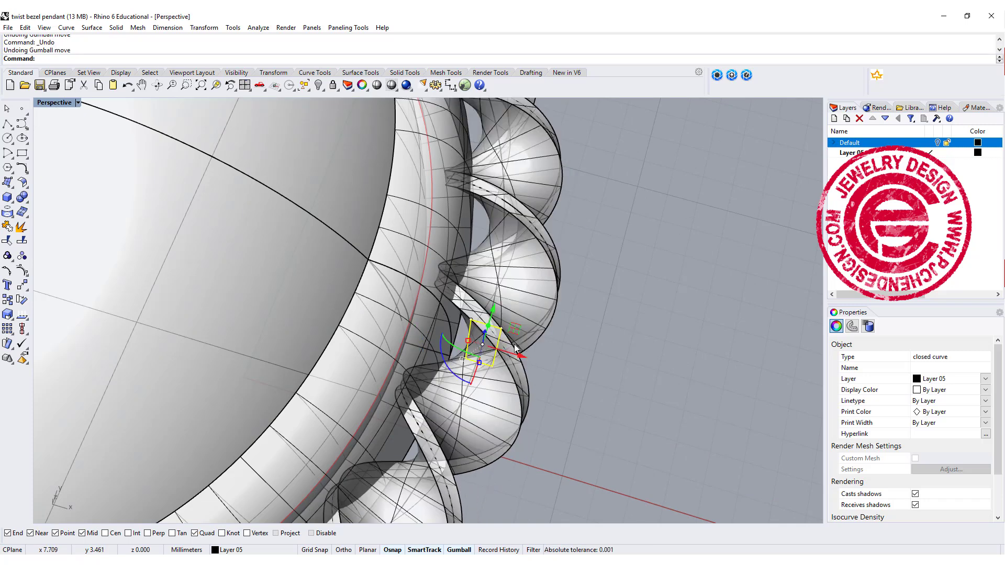
drag(469, 344, 466, 349)
scroll(436, 249, down, 4)
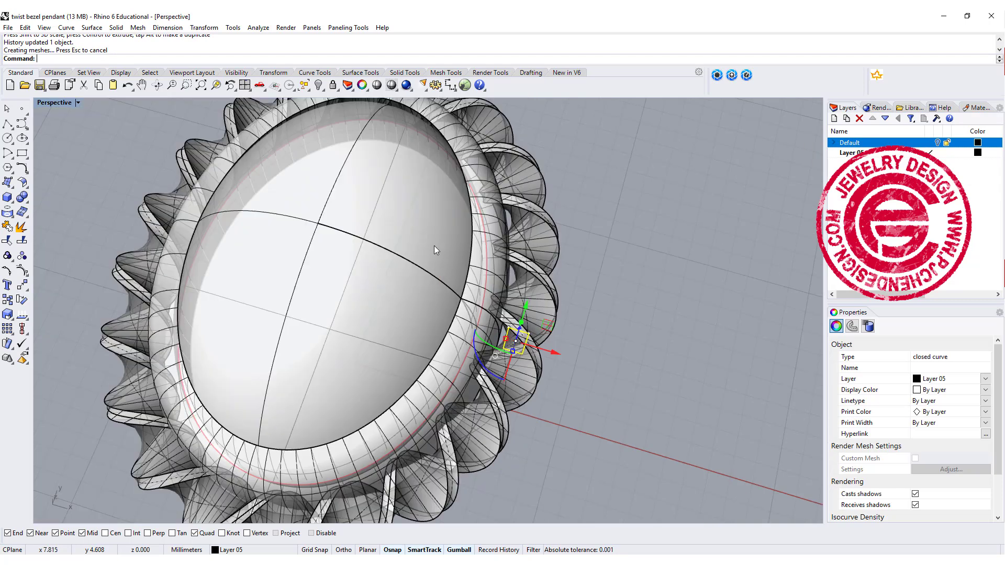
- Try raising the rectangle profile in the Front view and examine the reshaped twist in the Perspective view
double_click(52, 103)
scroll(296, 426, up, 5)
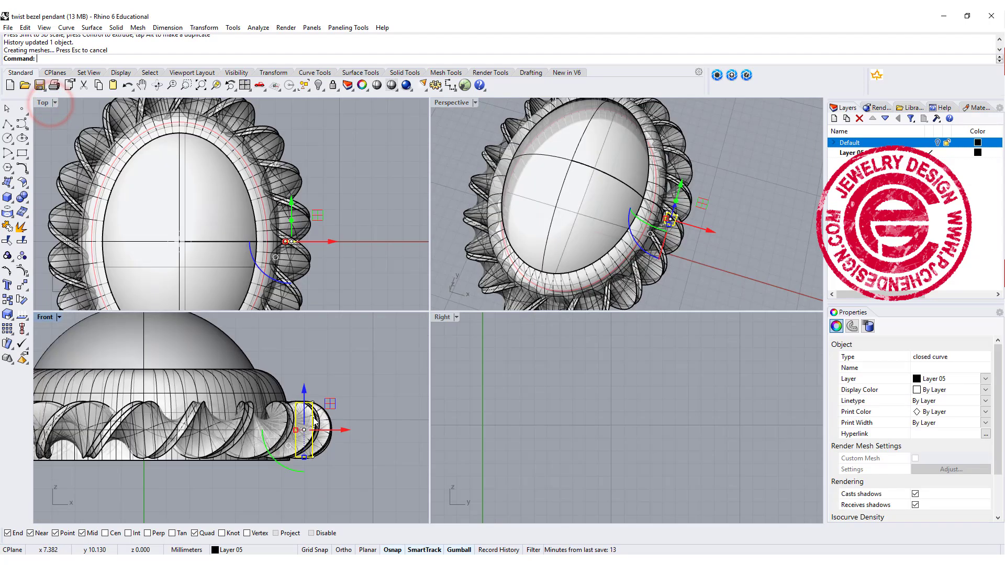
drag(295, 413, 302, 393)
scroll(654, 207, down, 3)
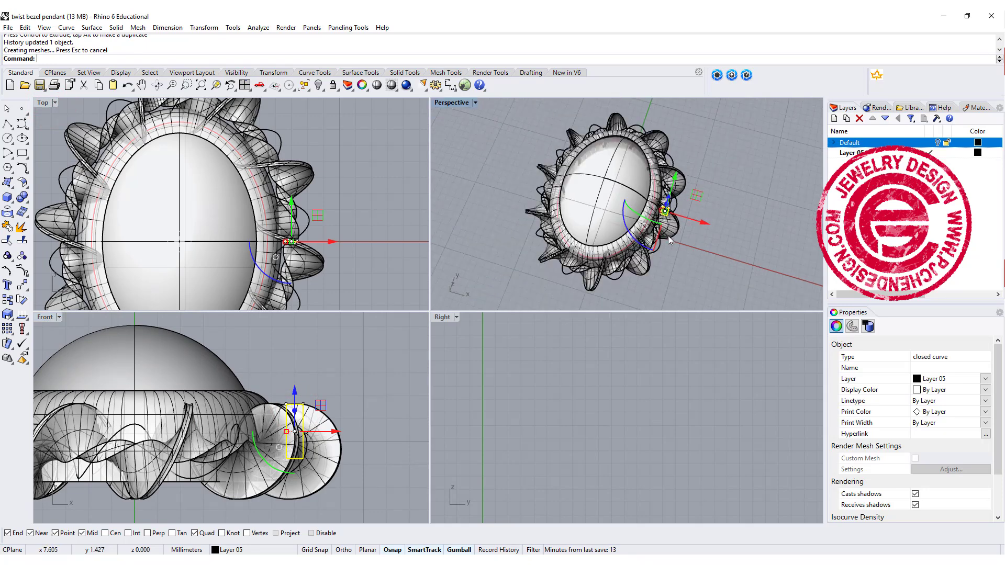
double_click(453, 103)
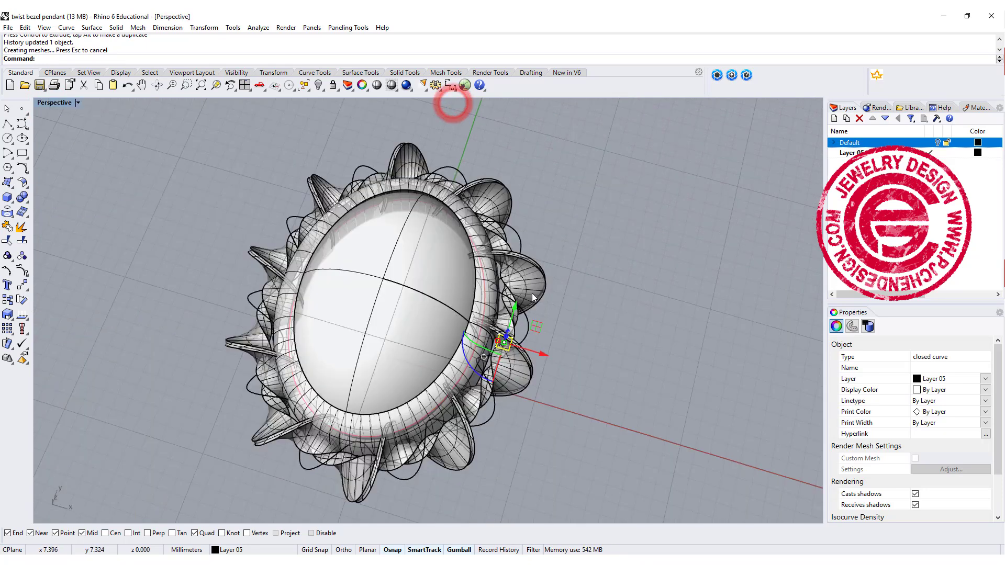
scroll(532, 293, up, 3)
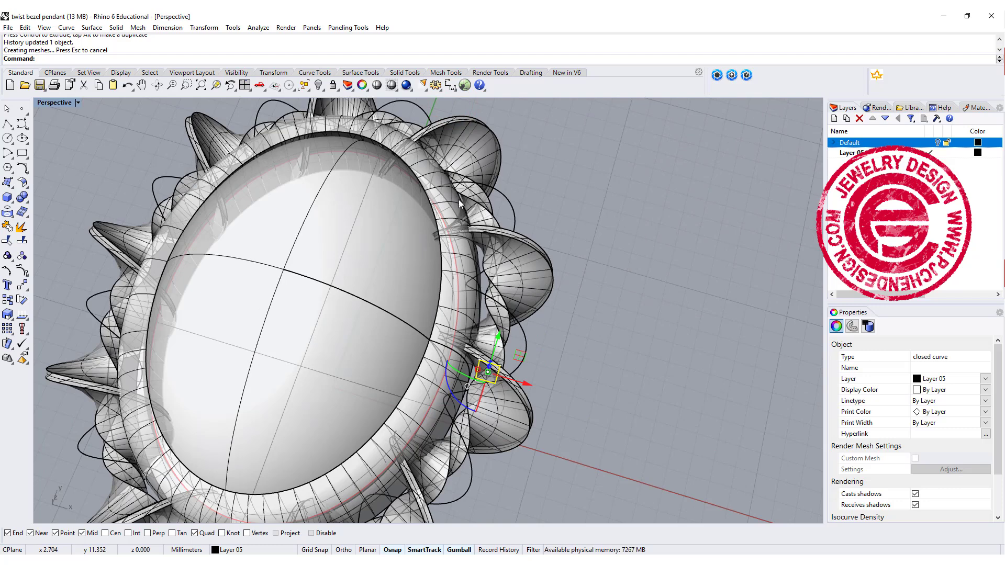
scroll(505, 334, up, 3)
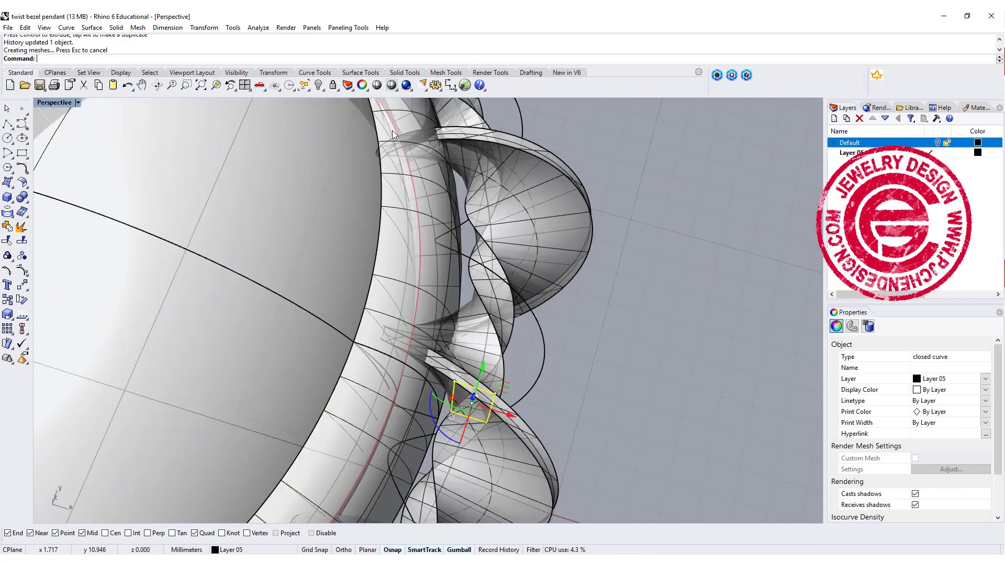
scroll(546, 335, down, 5)
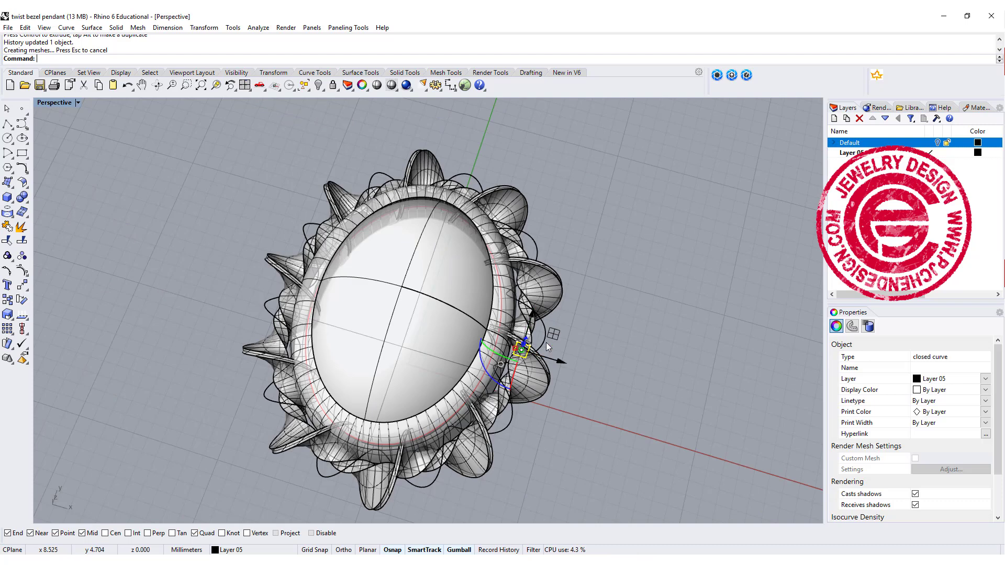
- Undo the upward move of the rectangle profile and deselect it in the Perspective view
double_click(54, 103)
key(ctrl+z)
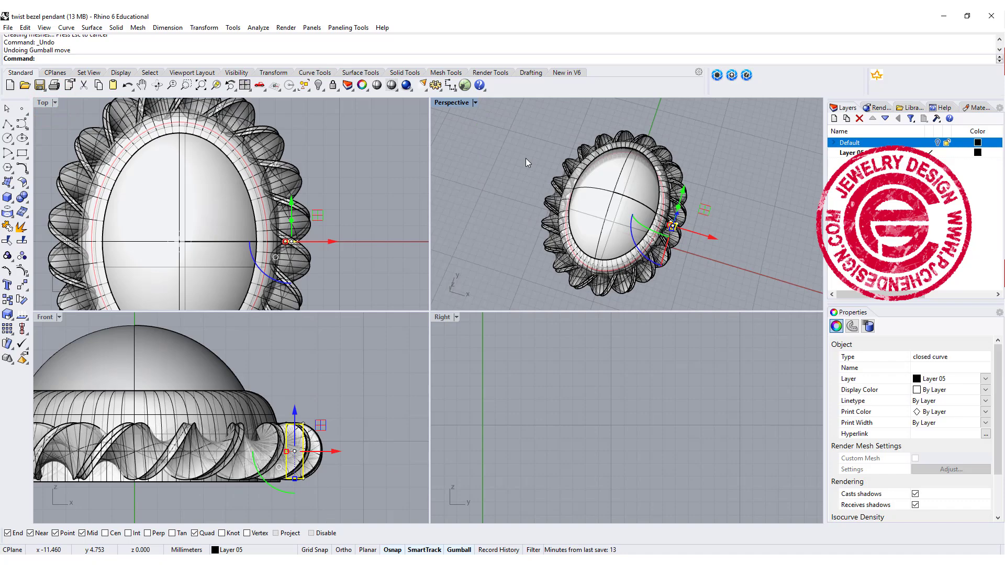
double_click(440, 103)
scroll(547, 251, down, 2)
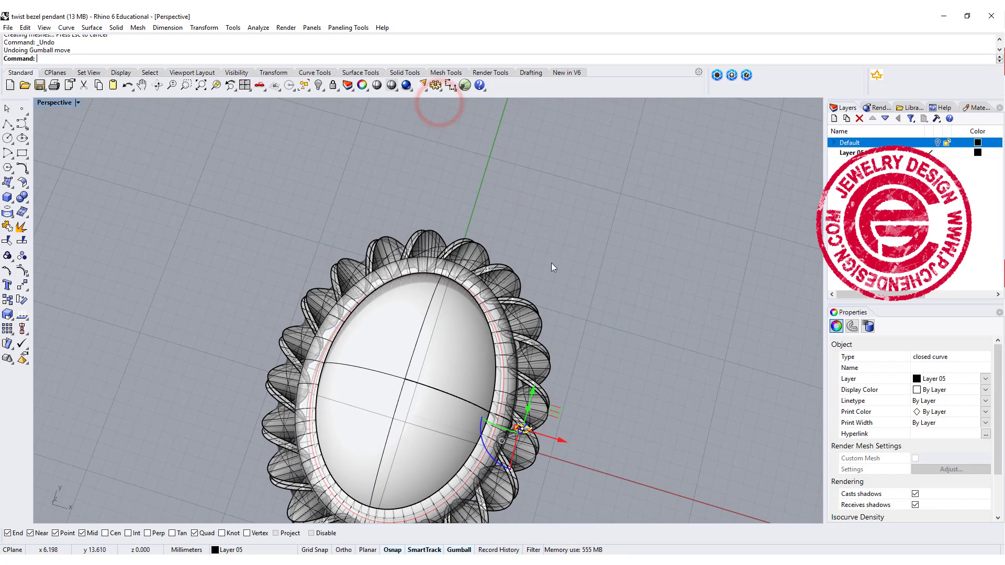
click(582, 311)
right_drag(544, 368, 568, 365)
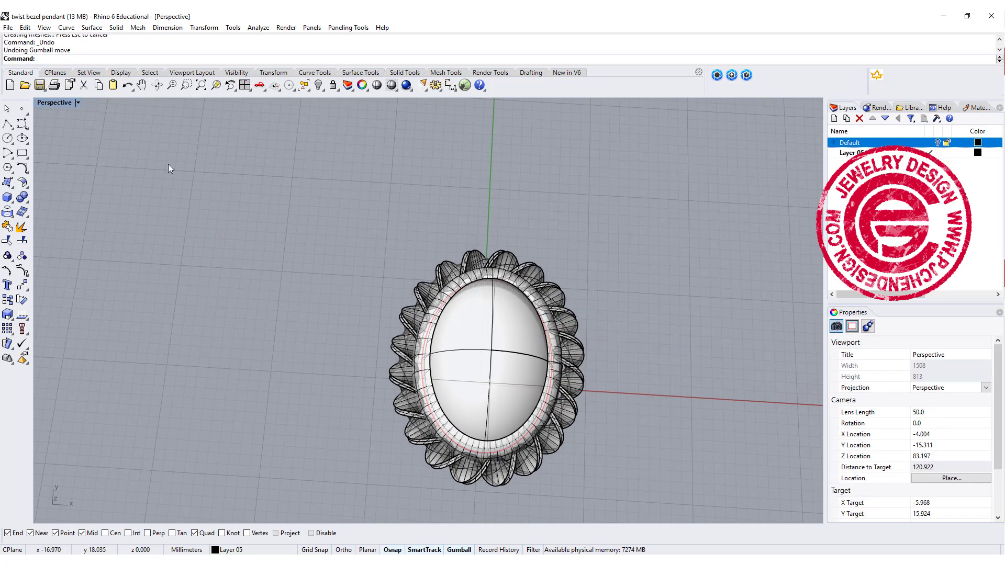
- Examine closely in the Top view where the twist meets the outer edge of the bezel
double_click(53, 103)
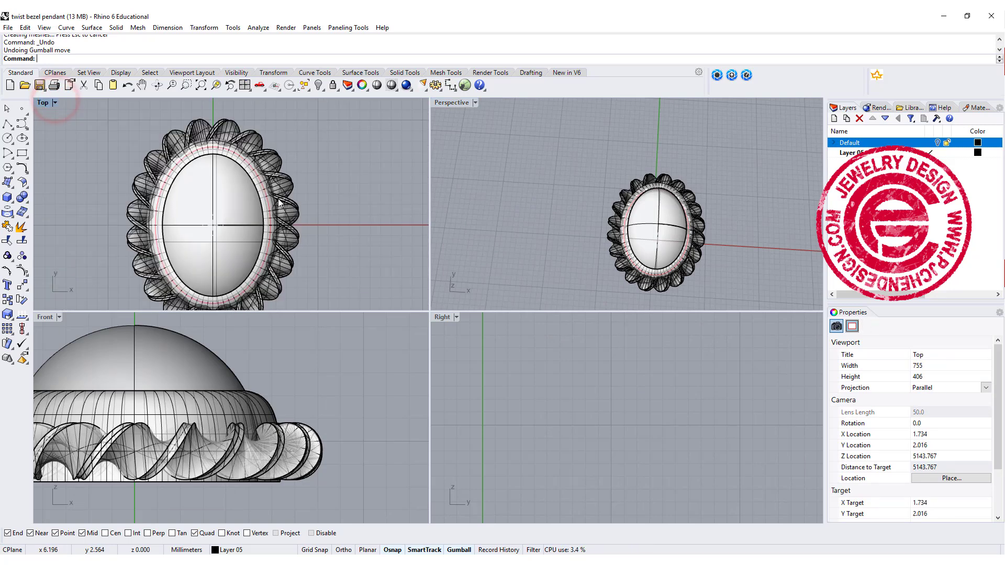
scroll(277, 199, up, 5)
scroll(278, 202, up, 5)
right_drag(296, 173, 287, 194)
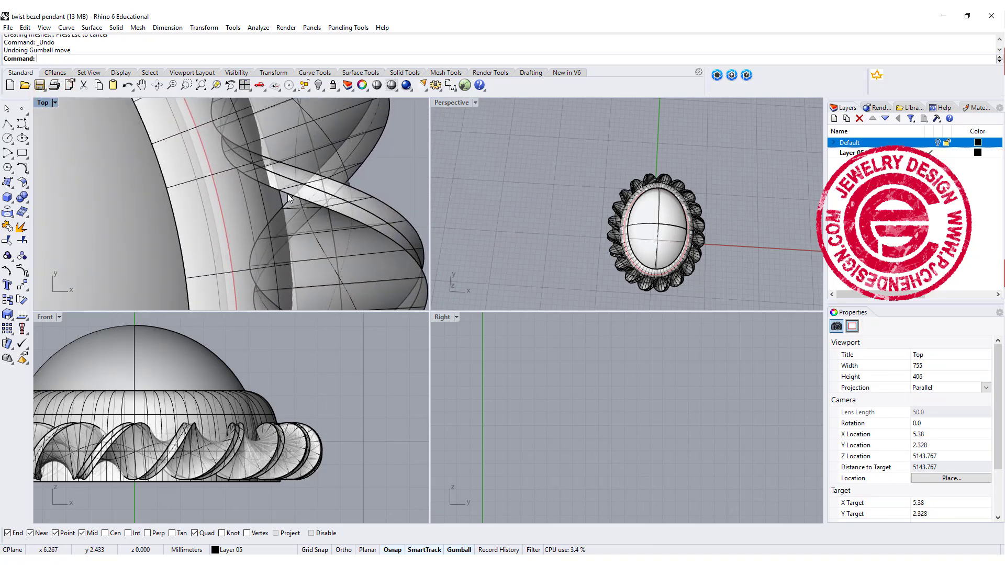
double_click(41, 103)
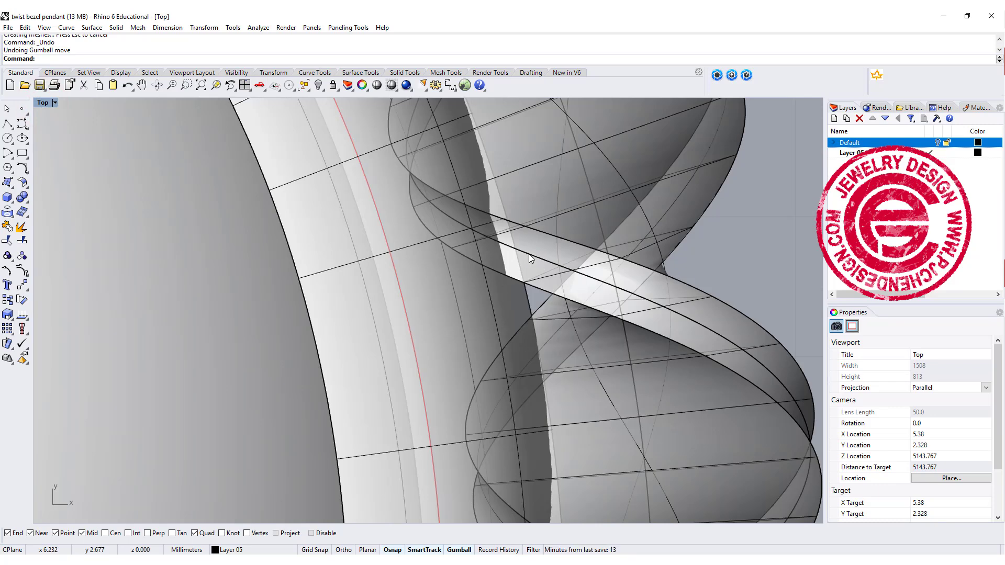
scroll(519, 332, down, 3)
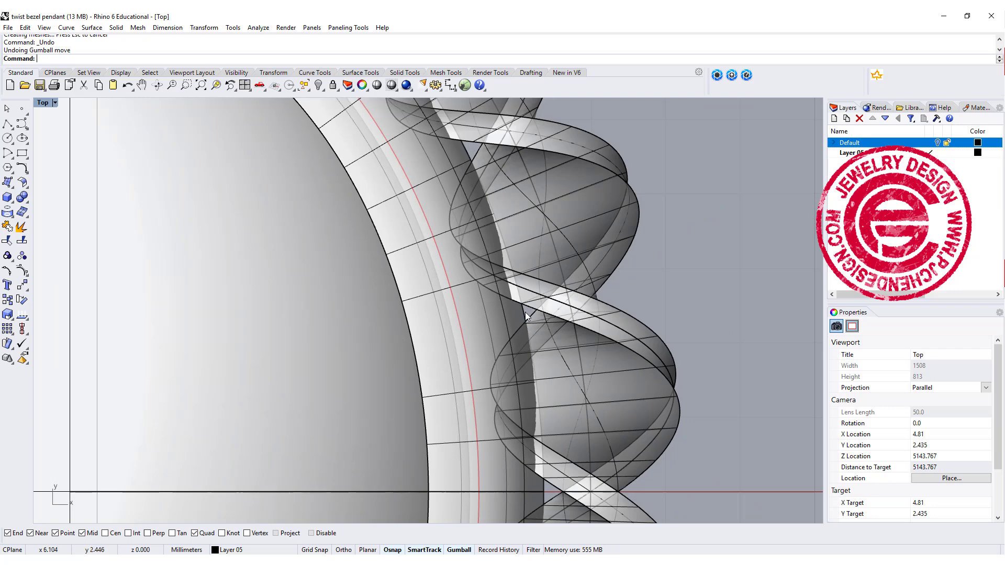
scroll(525, 312, down, 5)
- Scale the twist down slightly and uniformly toward the bezel in the Top view, accepting the broken history
click(555, 274)
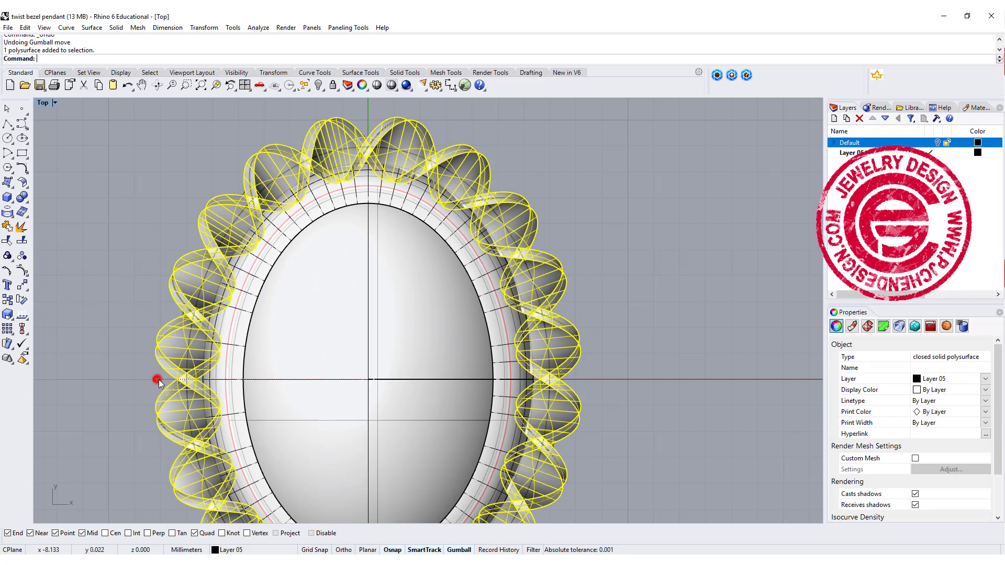
drag(155, 379, 166, 384)
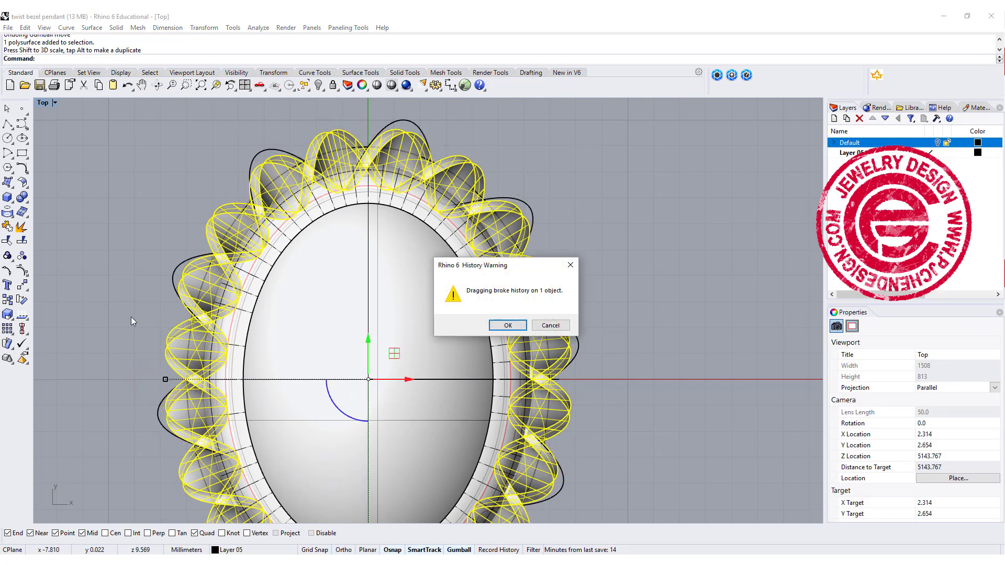
click(508, 325)
click(622, 304)
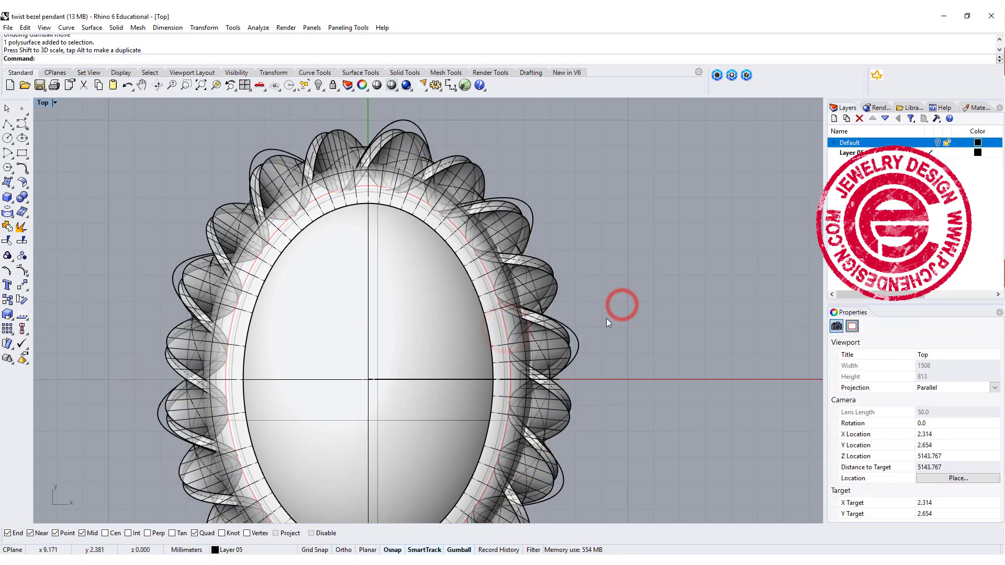
scroll(597, 326, down, 2)
right_drag(596, 326, 585, 319)
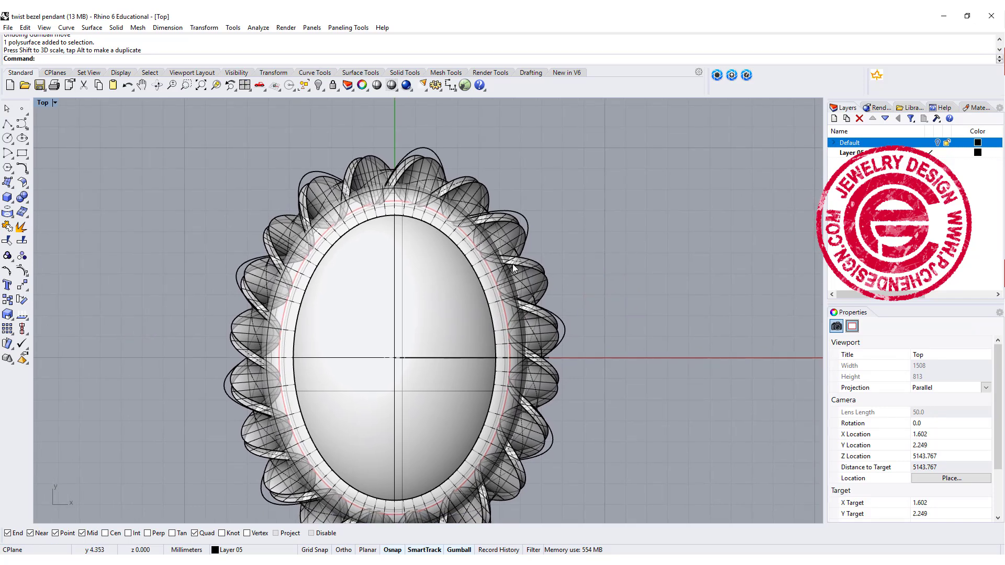
- Draw a new helix around the offset curve with 6 turns, setting its radius at the midpoint of the rectangle's top edge
click(54, 103)
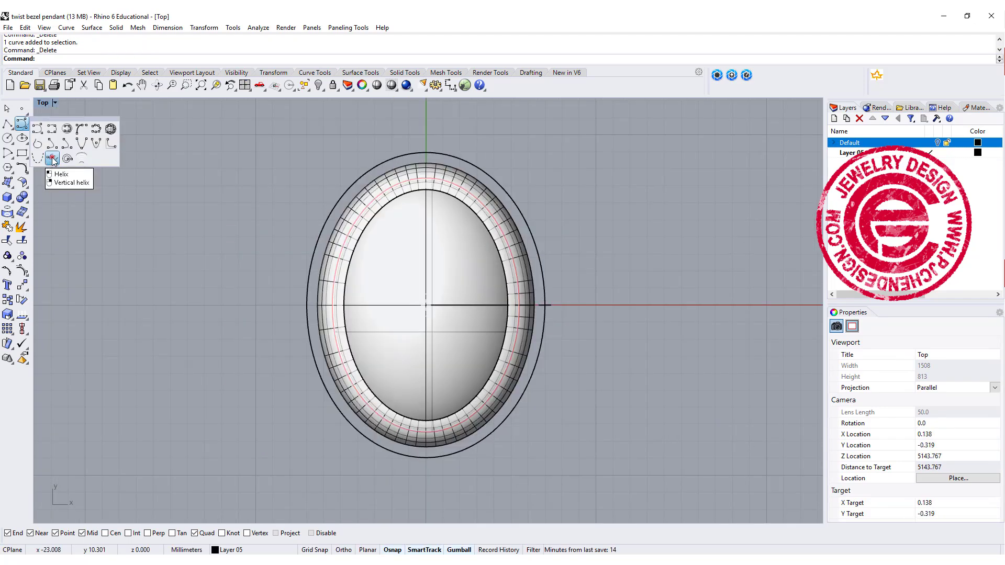
click(52, 159)
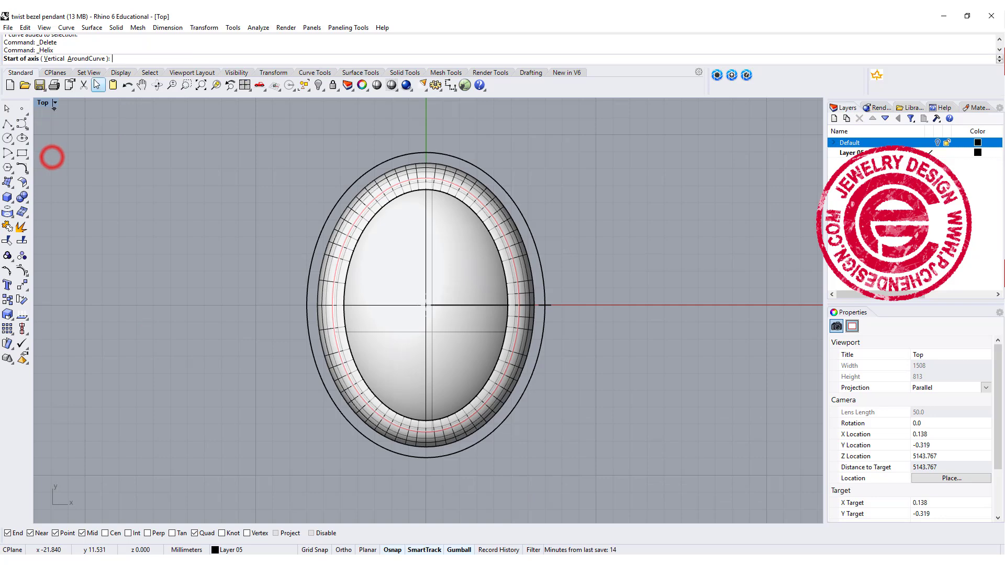
click(84, 50)
click(538, 254)
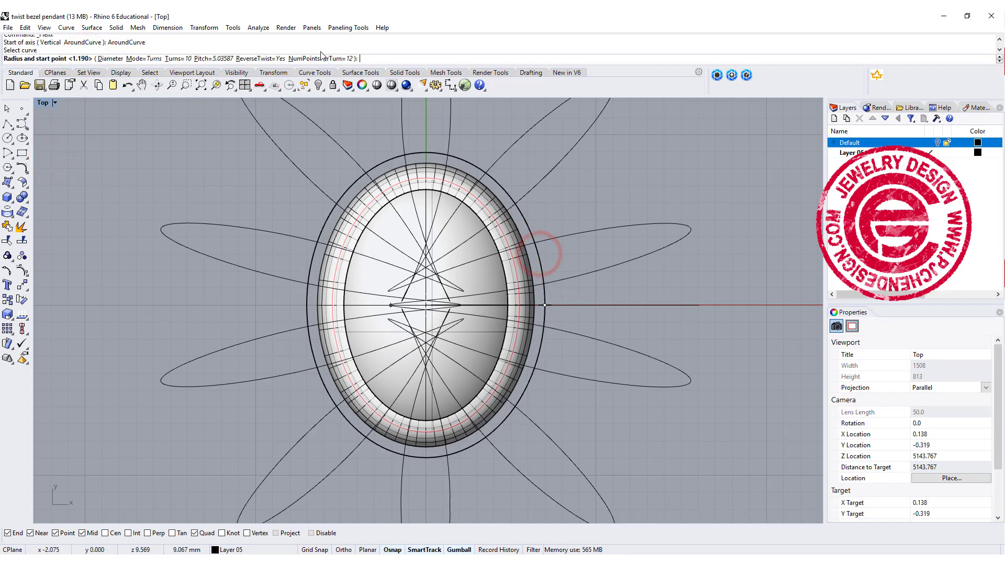
click(178, 59)
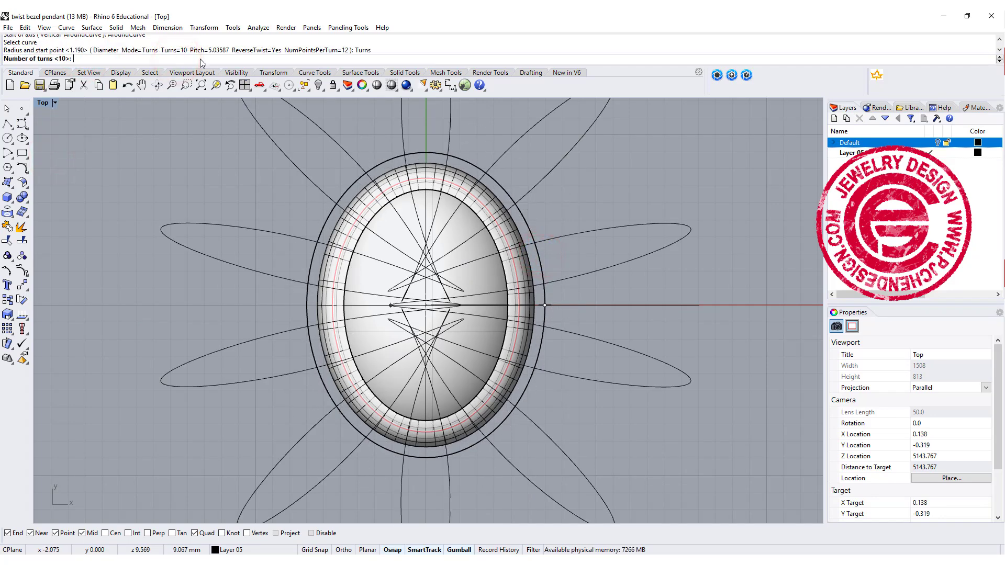
text(6)
key(Return)
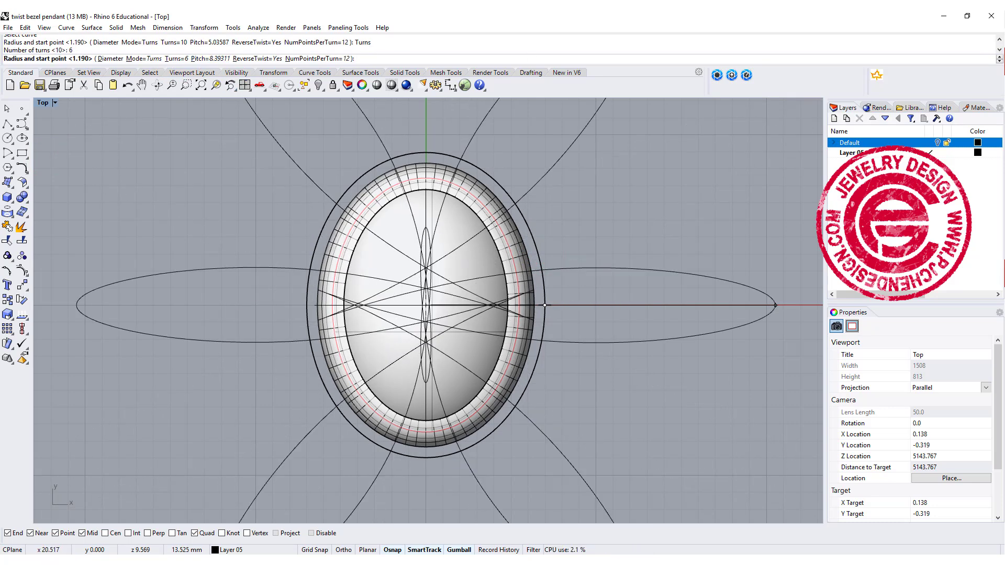
key(ctrl+m)
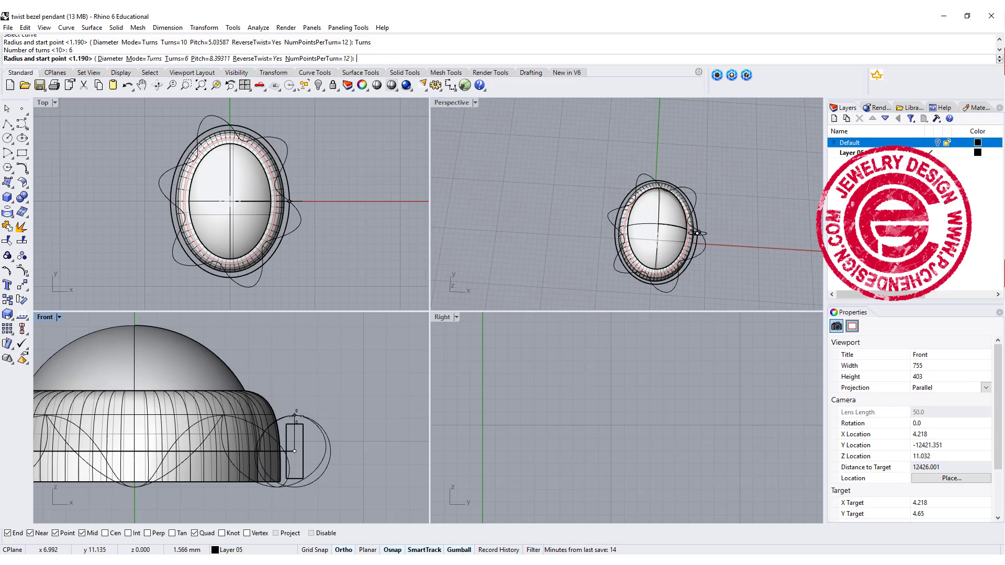
scroll(296, 410, up, 5)
click(295, 428)
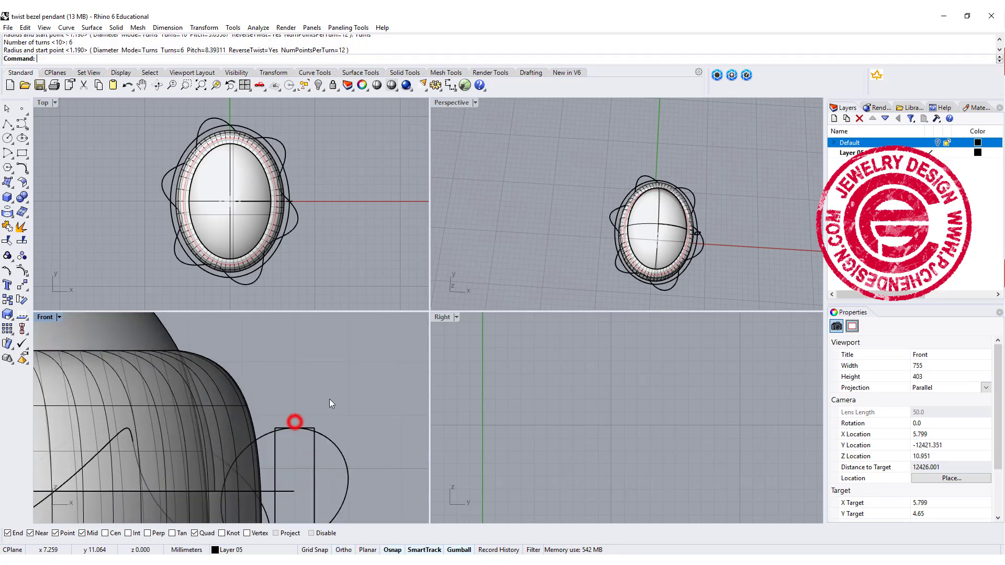
- Sweep the rectangle with Sweep 2 Rails along the offset curve and the 6-turn helix, keeping the default seam and Closed sweep
double_click(457, 106)
click(92, 27)
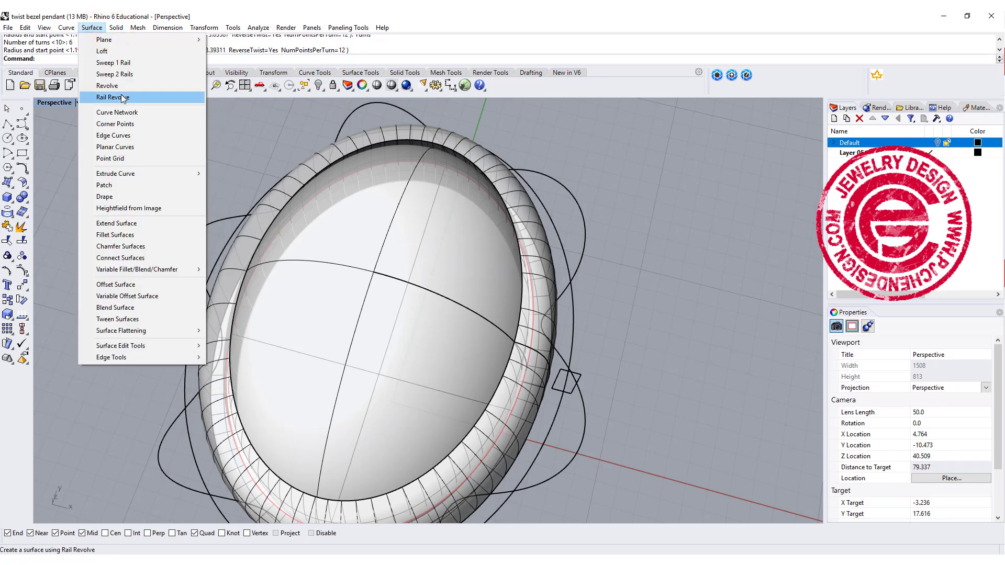
click(130, 72)
click(561, 356)
click(572, 352)
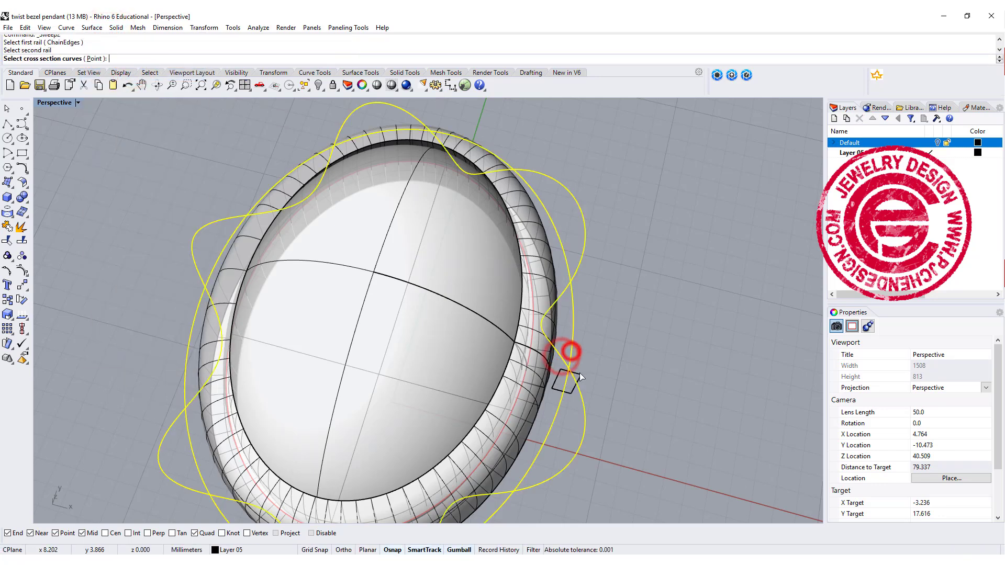
click(577, 372)
key(Return)
key(Return)
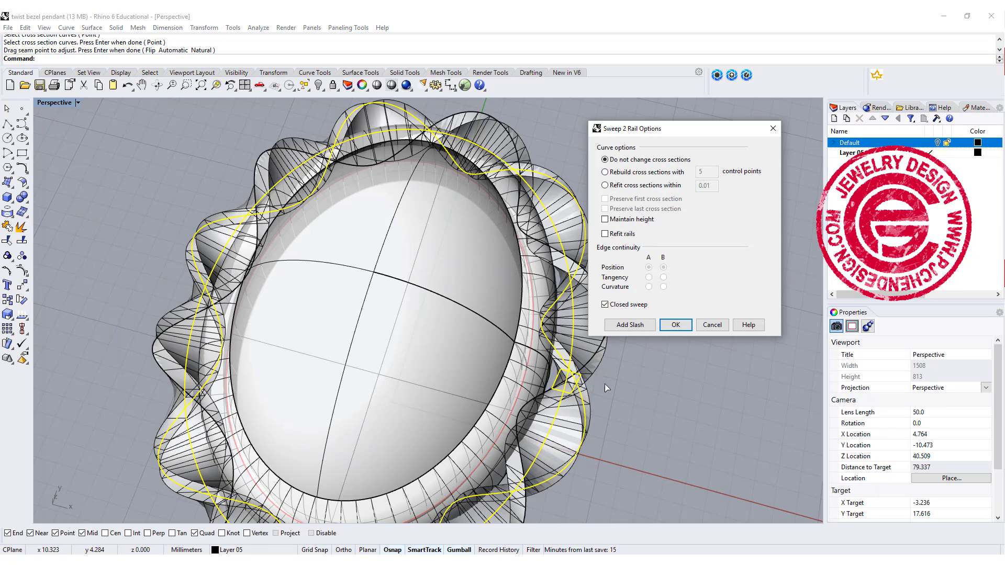
right_drag(604, 384, 549, 368)
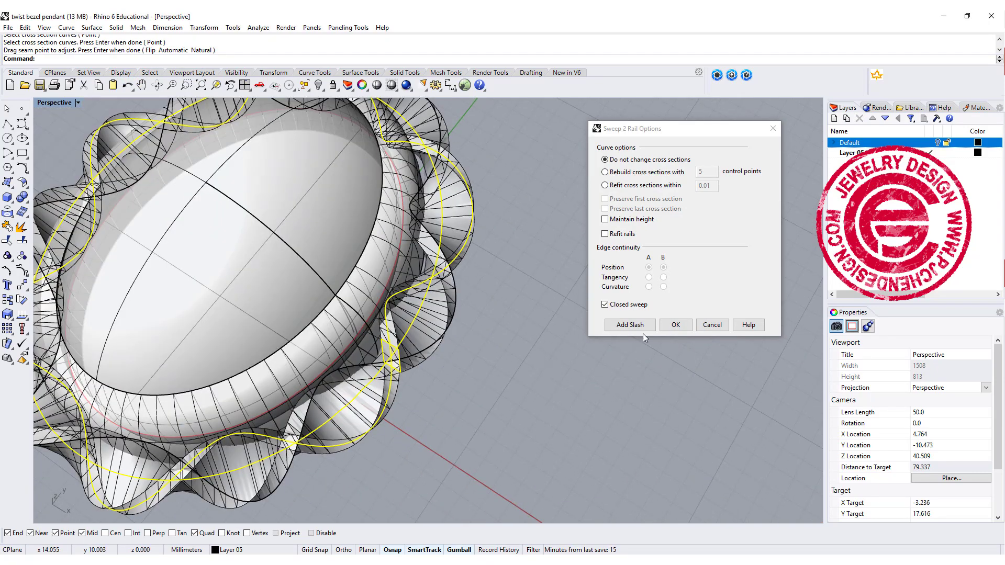
click(675, 324)
- Scale the new 6-turn twist down slightly so that it sits tight against the bezel, and deselect it
scroll(543, 305, down, 5)
scroll(570, 340, up, 3)
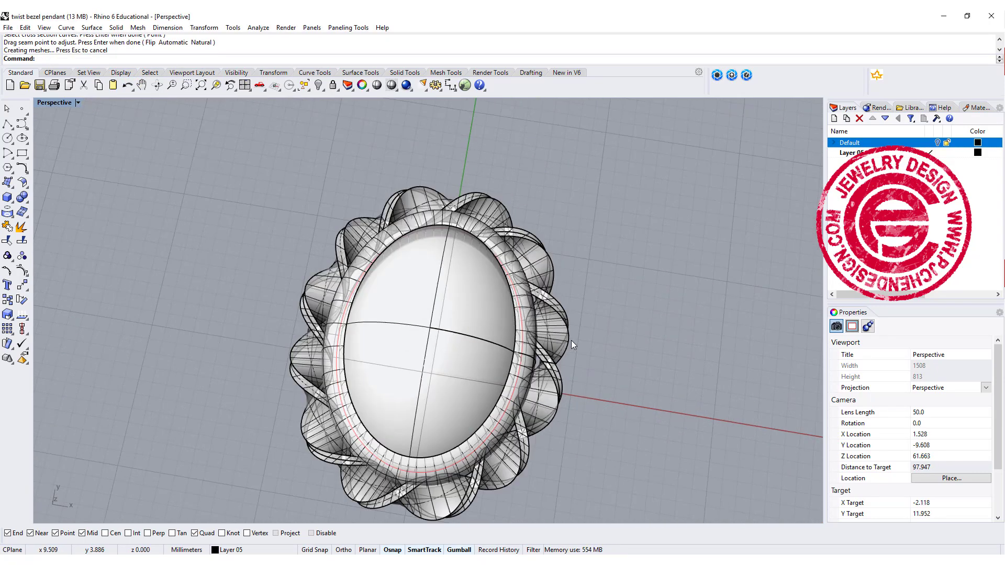
scroll(576, 305, up, 4)
click(569, 271)
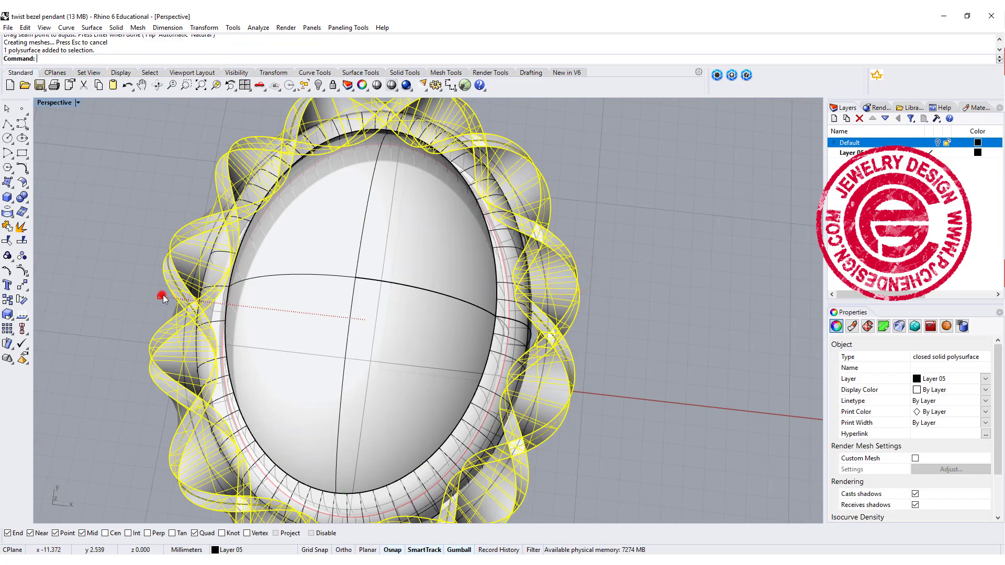
drag(162, 296, 171, 298)
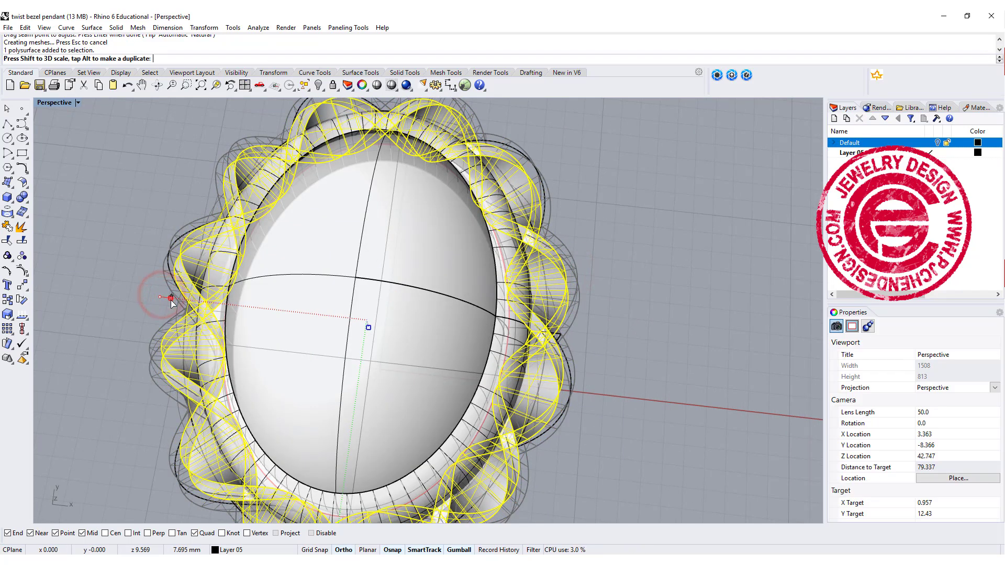
click(622, 244)
right_drag(622, 245, 550, 280)
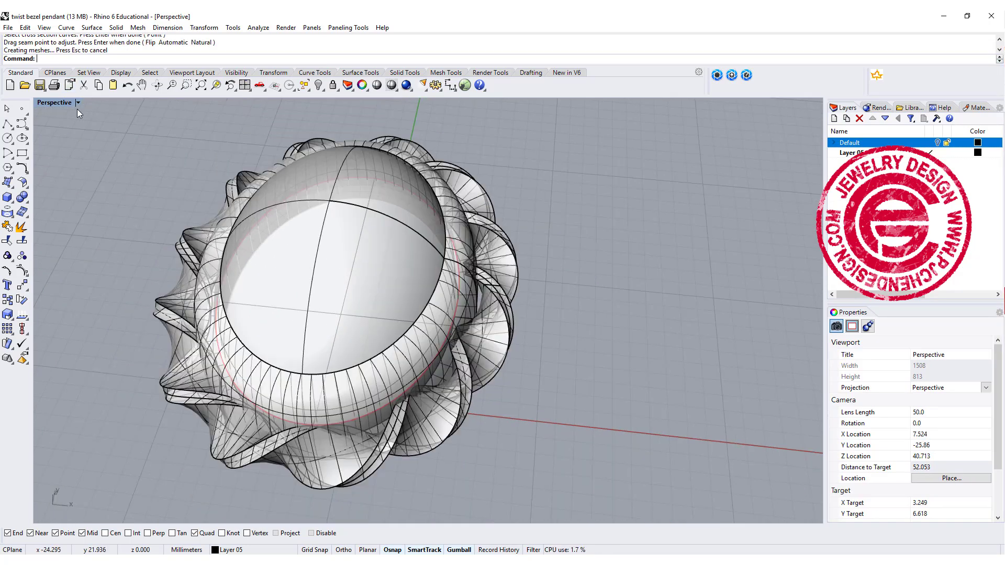
- Examine how the twist meets the bezel wall up close in Rendered display, and again in Ghosted display
click(78, 103)
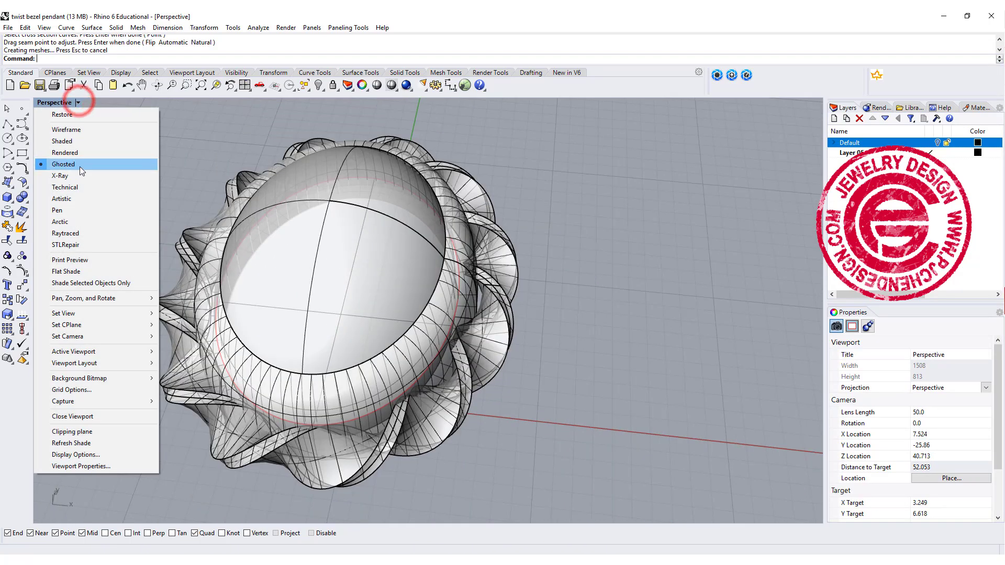
click(80, 153)
right_drag(607, 354, 561, 346)
scroll(507, 306, up, 10)
scroll(517, 312, down, 6)
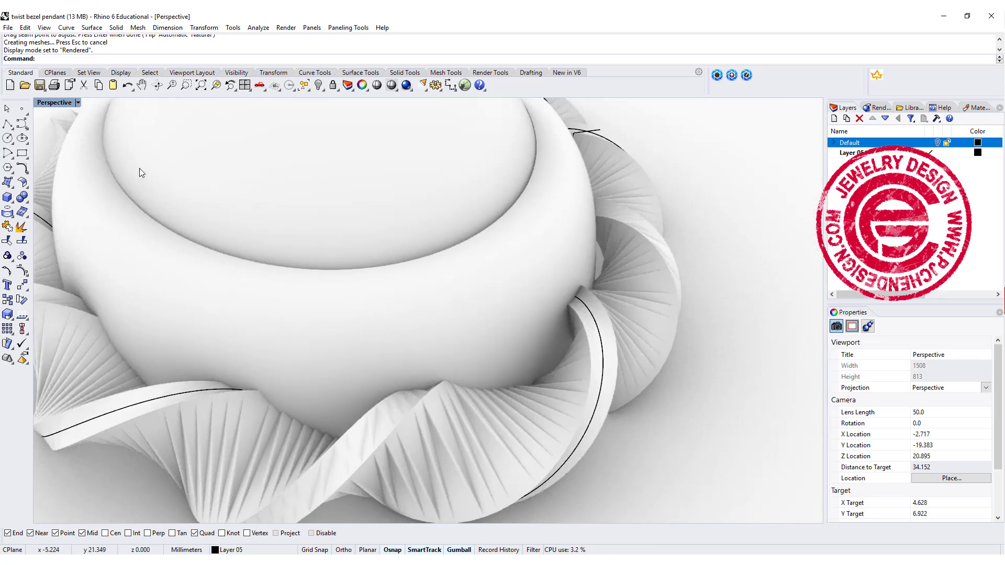
click(77, 103)
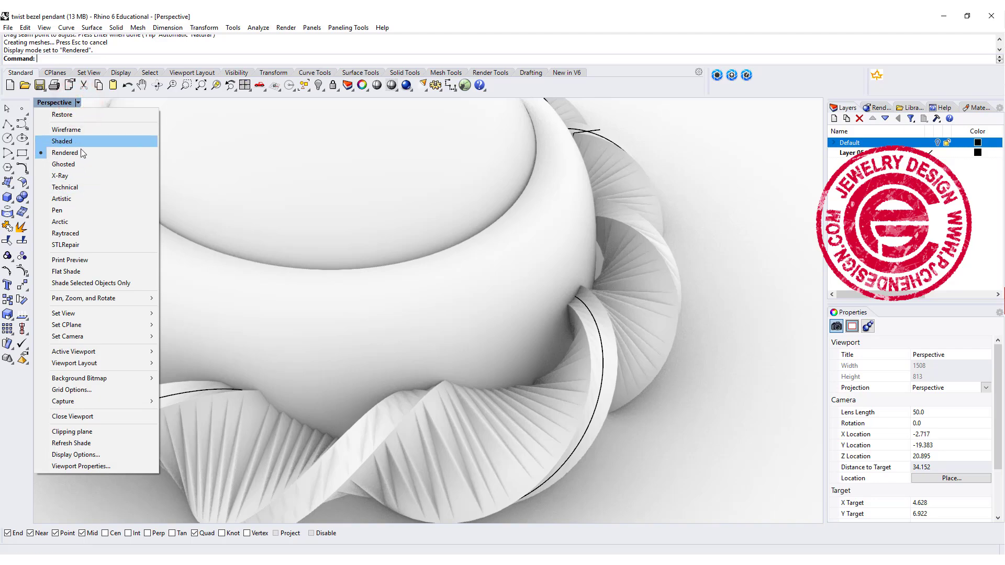
click(76, 164)
right_drag(622, 376, 602, 378)
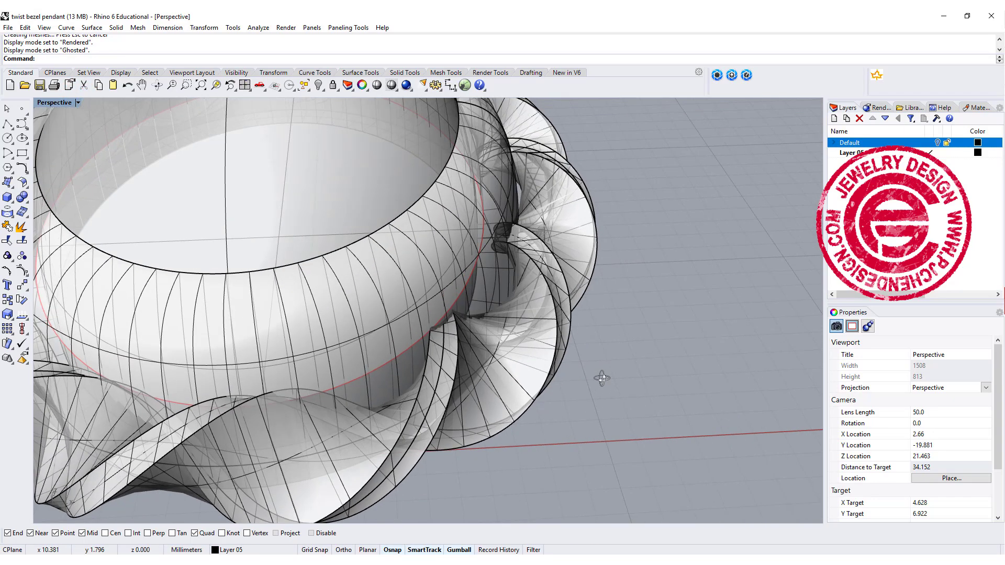
scroll(525, 367, up, 5)
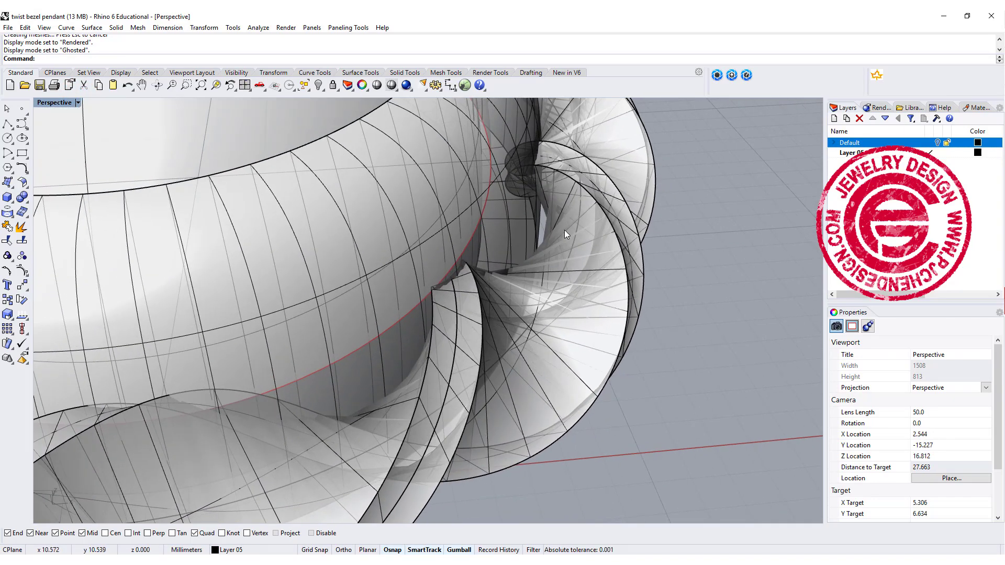
scroll(604, 208, down, 6)
right_drag(604, 209, 560, 254)
scroll(550, 353, up, 8)
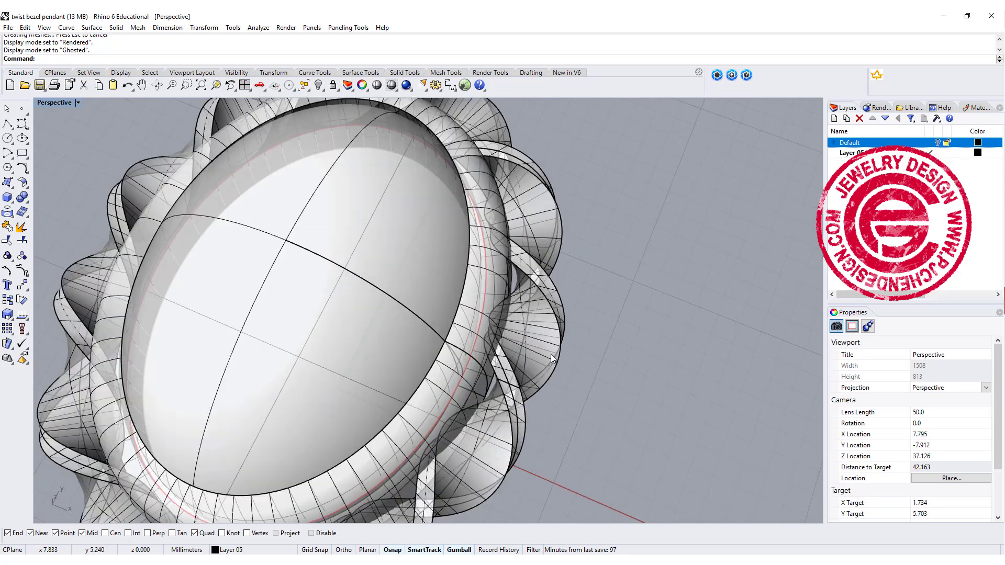
- Delete the swept twist around the bezel, keeping the helix, offset curve and rectangle
right_drag(551, 349, 571, 293)
click(572, 258)
key(Delete)
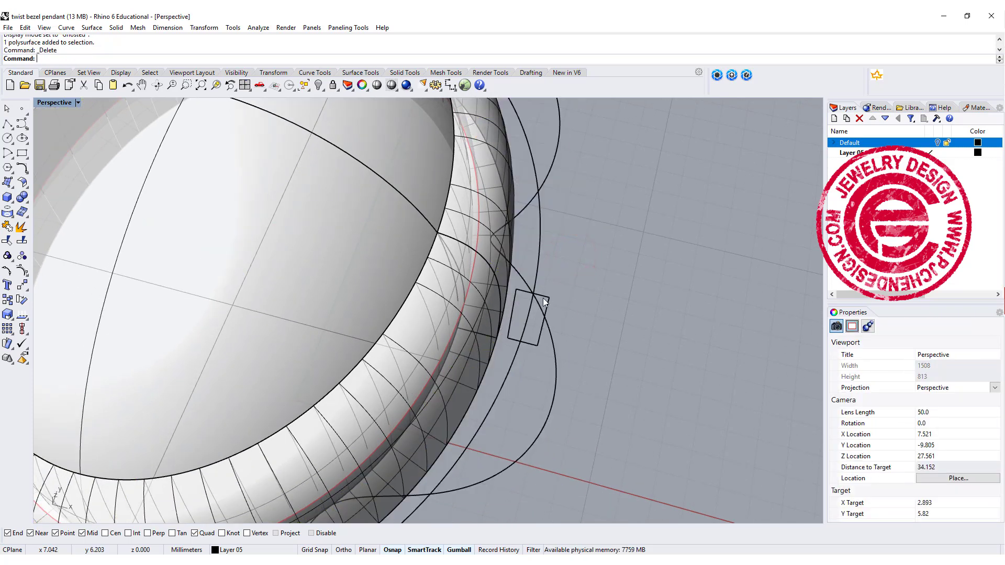
- Scale the rectangle profile vertically in the Front view to about two thirds of its height, leaving its width alone
click(543, 297)
click(44, 103)
click(45, 104)
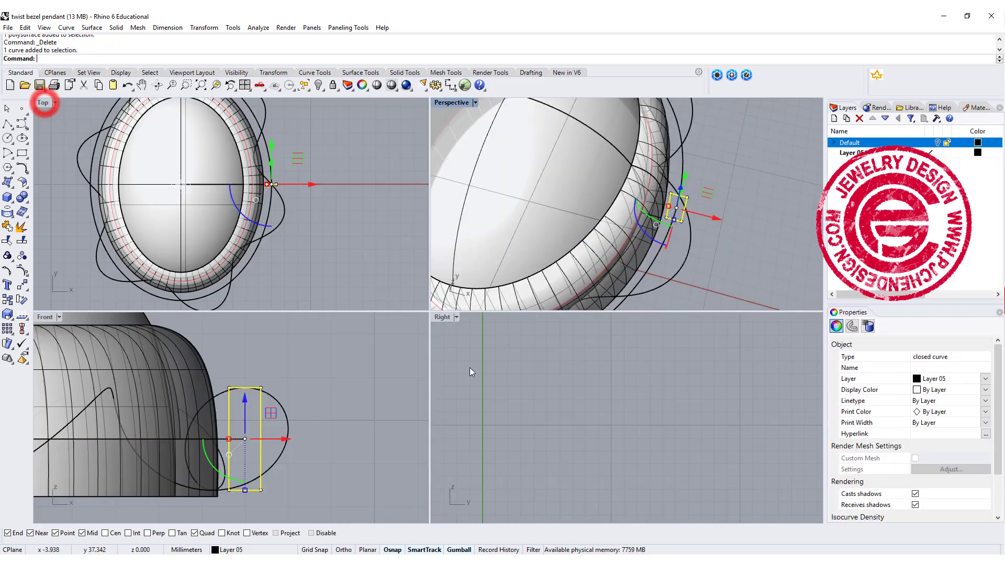
scroll(294, 368, up, 4)
scroll(294, 368, up, 3)
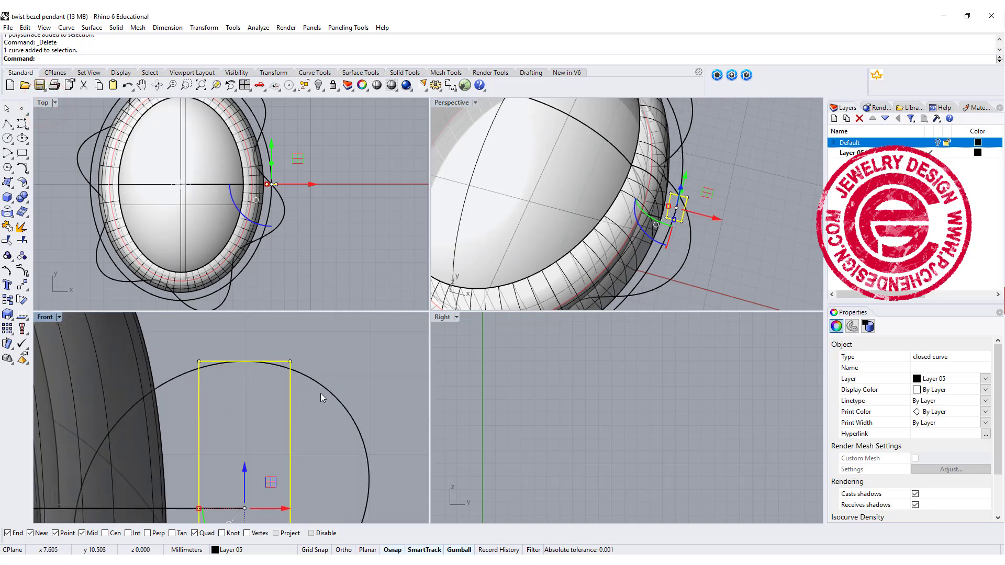
scroll(309, 405, down, 3)
drag(282, 506, 282, 478)
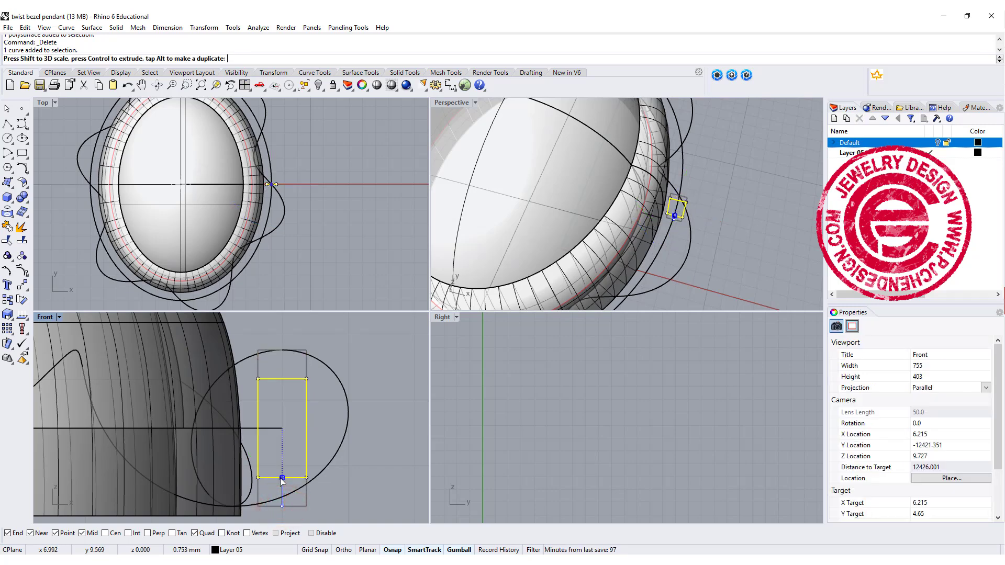
click(320, 502)
click(308, 355)
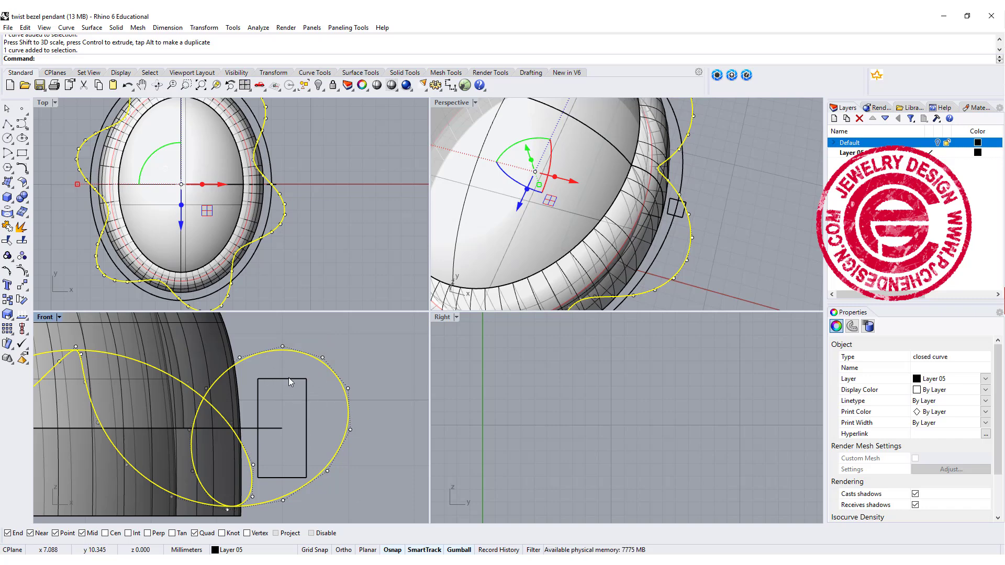
click(24, 170)
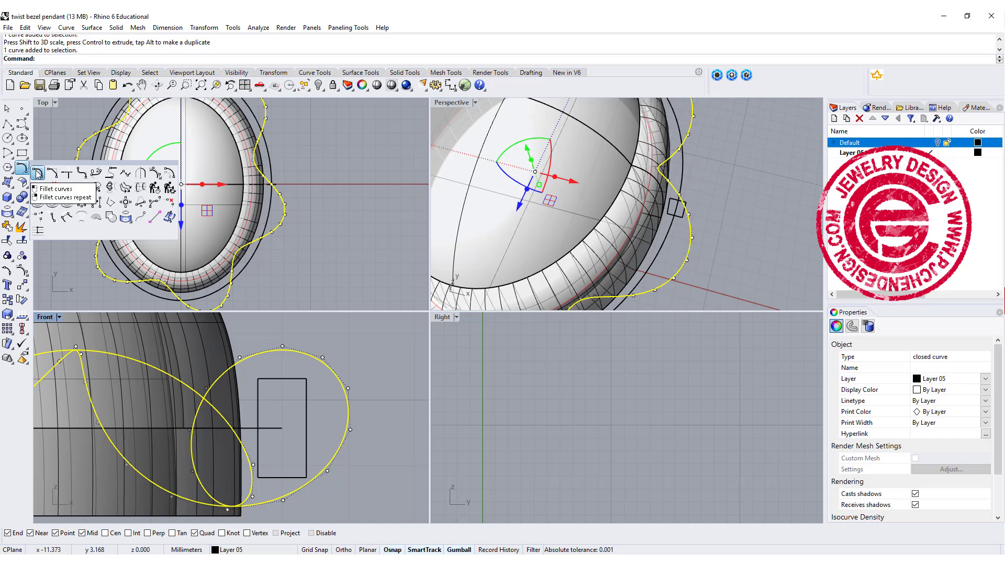
click(81, 174)
- Round the rectangle profile's corners with Fillet Corners, using a radius of 0.150 mm
click(303, 379)
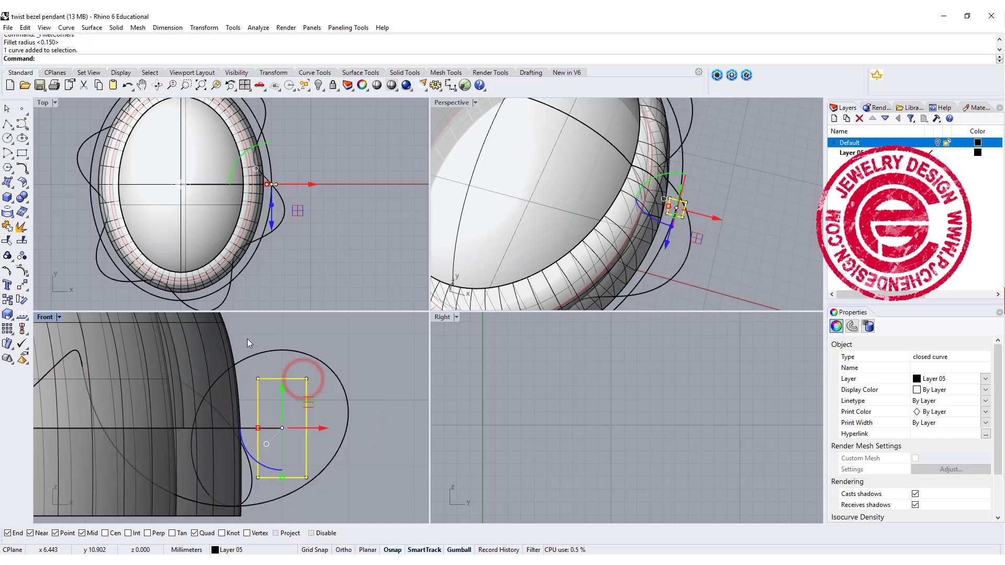
click(23, 168)
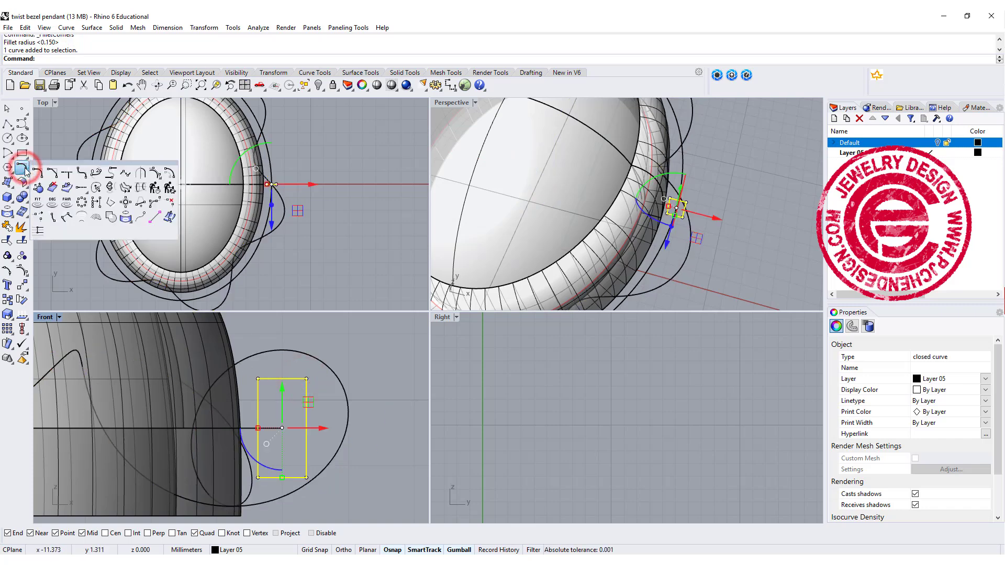
click(81, 175)
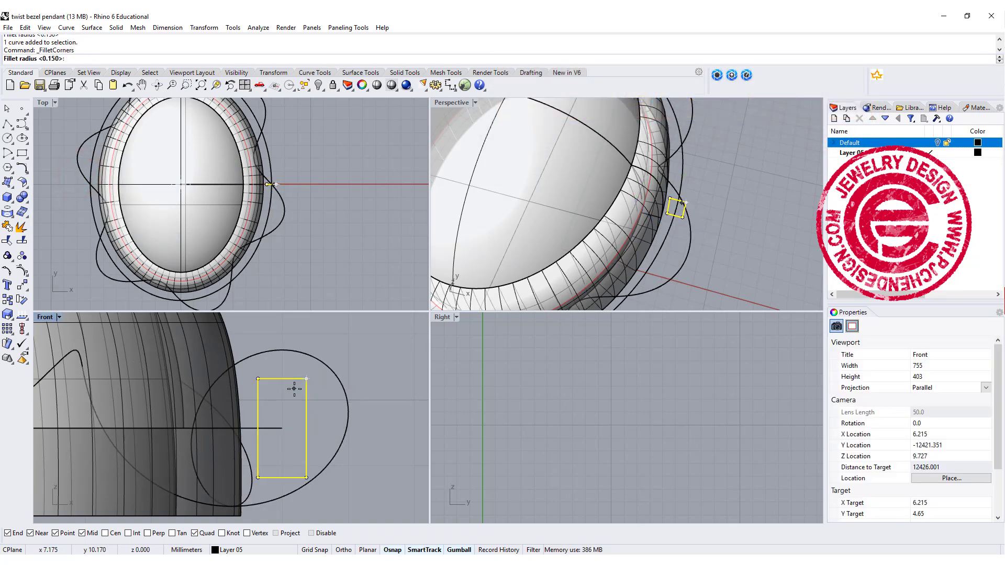
key(Return)
click(369, 377)
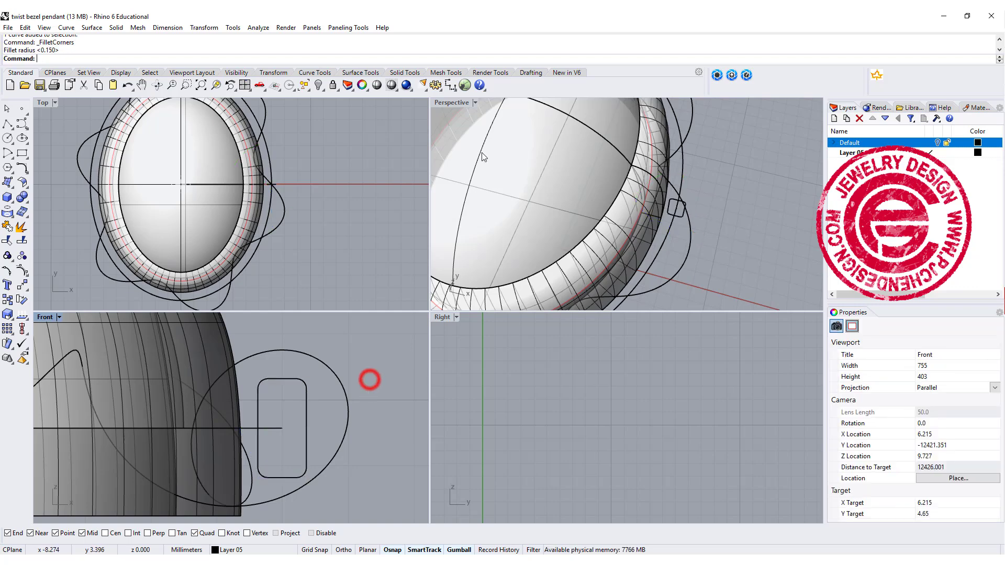
- Sweep the rounded rectangle with Sweep 2 Rails along the offset curve and the helix, keeping the default seam and Closed sweep
double_click(445, 102)
scroll(536, 325, down, 2)
right_drag(535, 325, 547, 272)
click(116, 28)
mouse_move(92, 28)
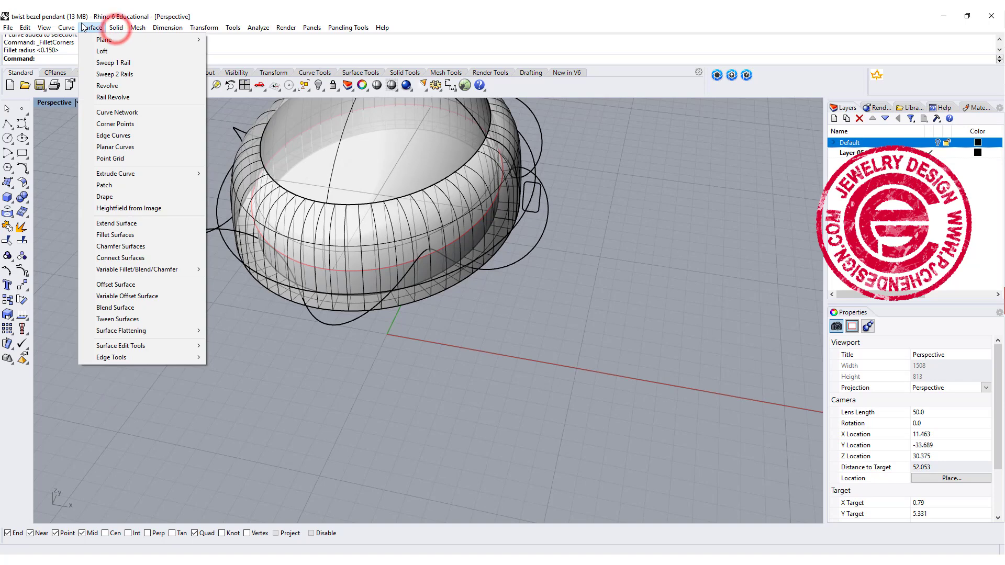
click(114, 75)
click(517, 218)
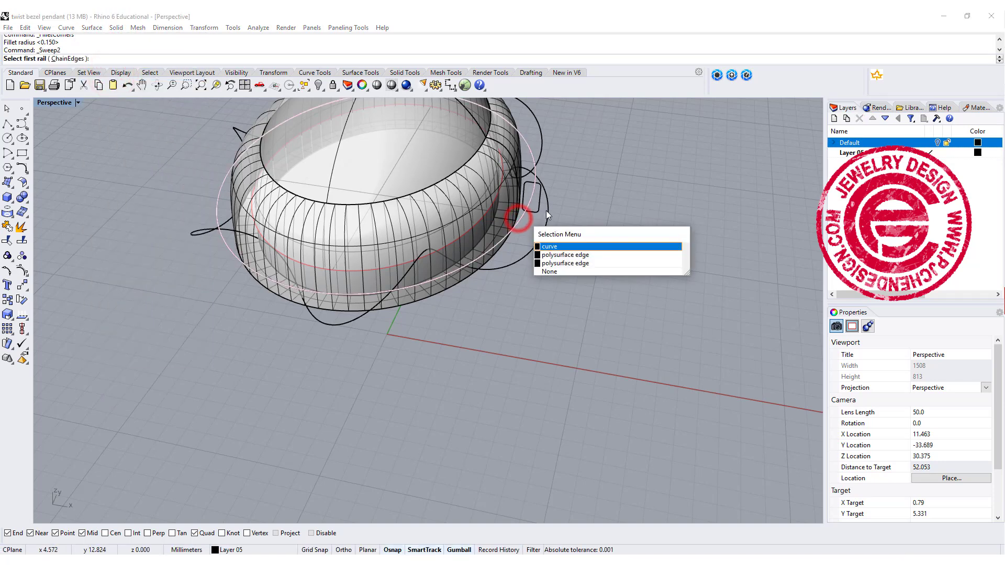
click(552, 246)
click(539, 207)
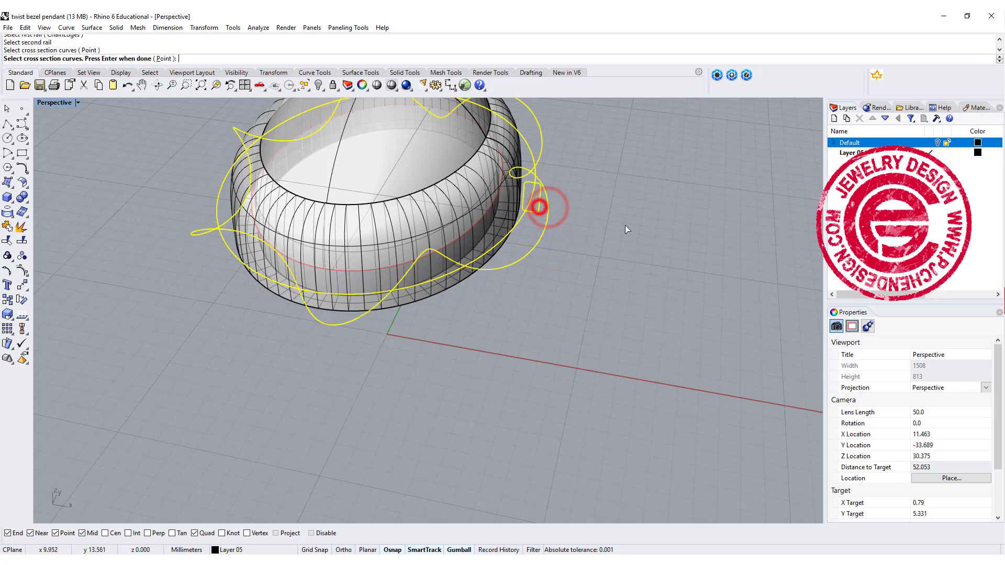
key(Return)
key(Return)
click(674, 323)
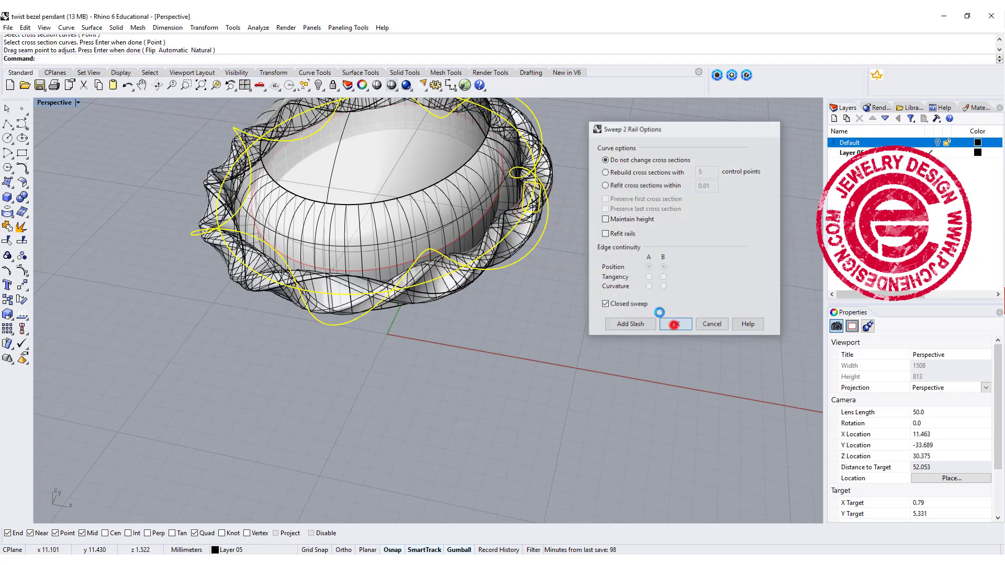
- Examine the shape of the new rounded twist around the bezel in Rendered display
right_drag(366, 209, 366, 313)
click(77, 104)
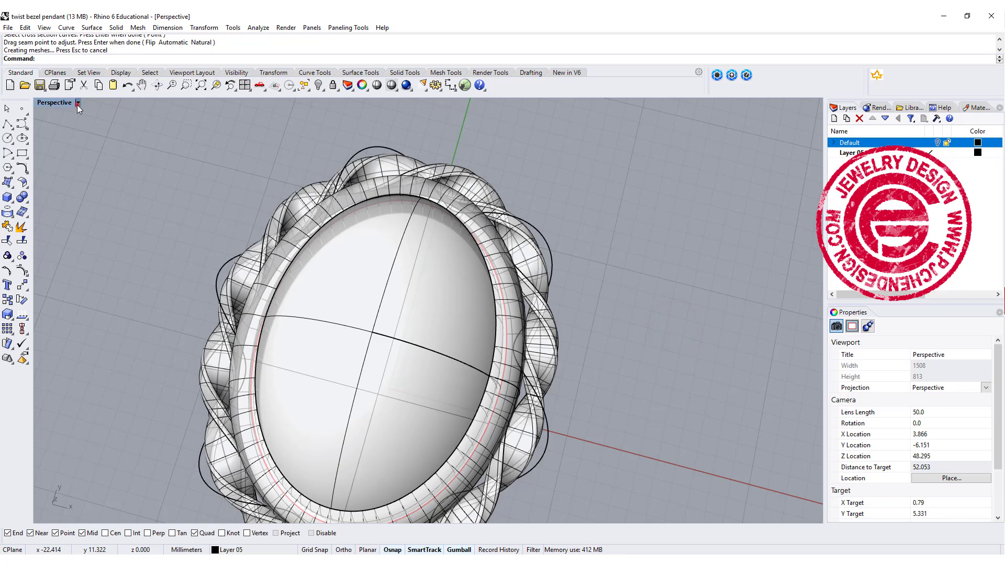
click(78, 103)
click(88, 152)
right_drag(516, 416, 569, 373)
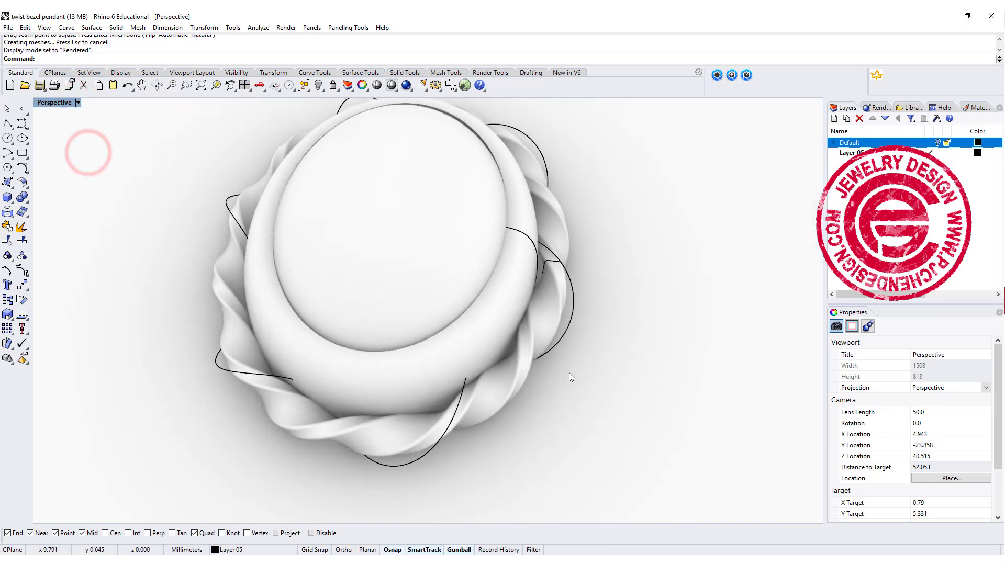
scroll(569, 372, up, 4)
right_drag(473, 360, 454, 403)
- Scale the rounded twist down slightly and uniformly in the Top view so that it sits tight against the bezel
double_click(41, 102)
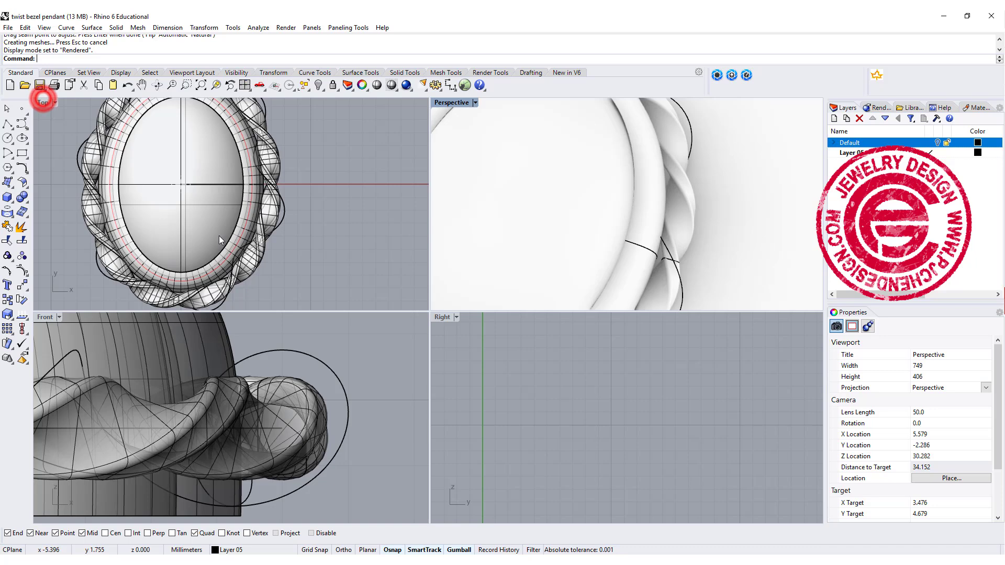
scroll(238, 226, down, 5)
scroll(240, 187, up, 7)
click(272, 189)
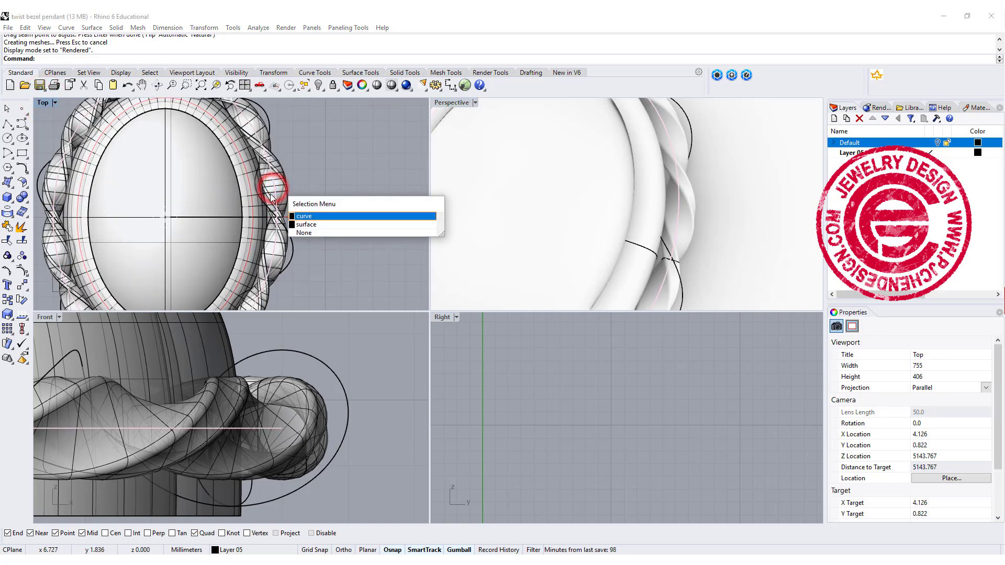
click(314, 157)
scroll(314, 158, up, 3)
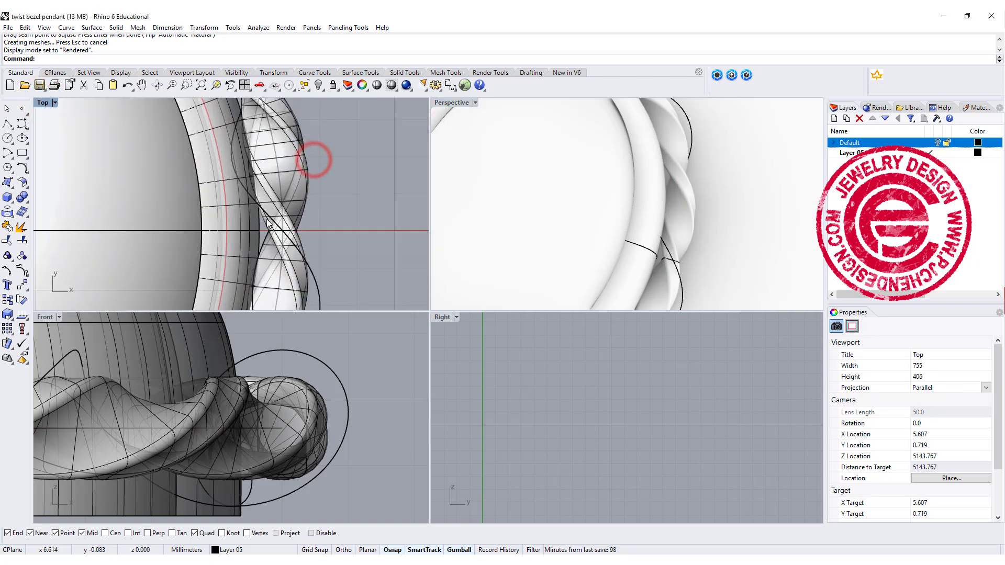
click(264, 229)
double_click(42, 102)
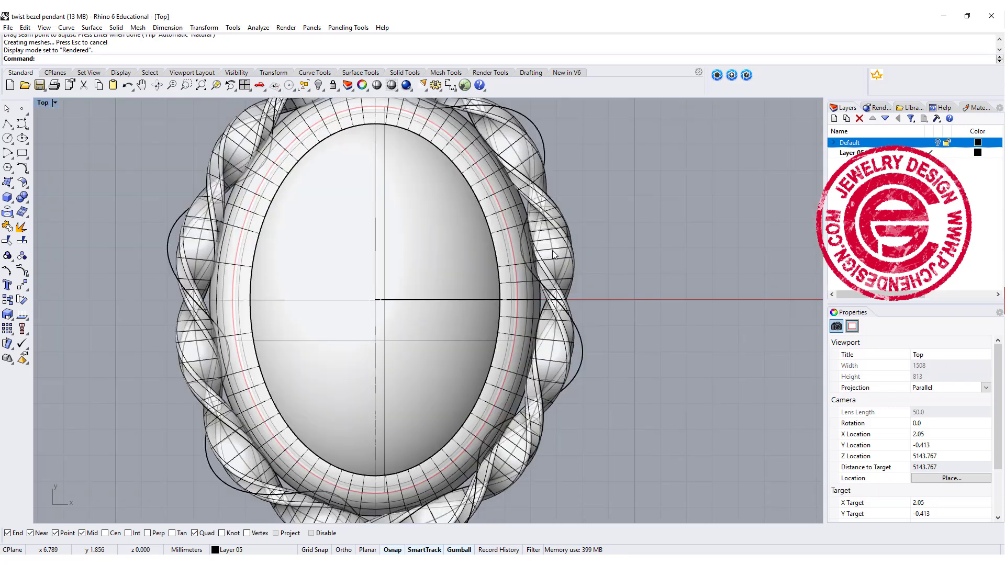
click(556, 242)
mouse_move(177, 299)
mouse_down()
mouse_move(168, 299)
mouse_move(187, 306)
mouse_up()
click(654, 317)
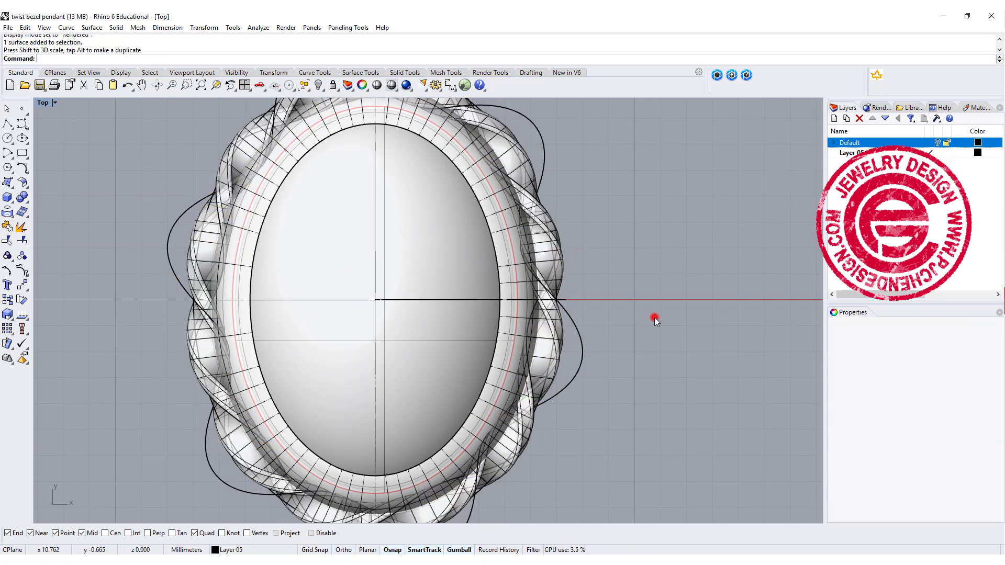
click(630, 336)
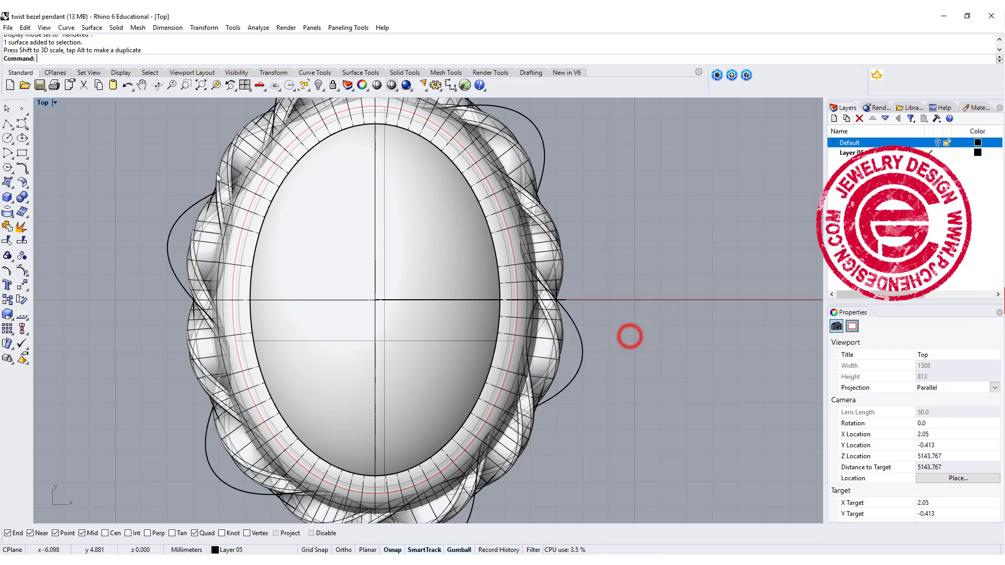
- Extrude the red oval curve as a solid down to the bezel's bottom edge and join it to the bezel with Boolean Union
double_click(45, 103)
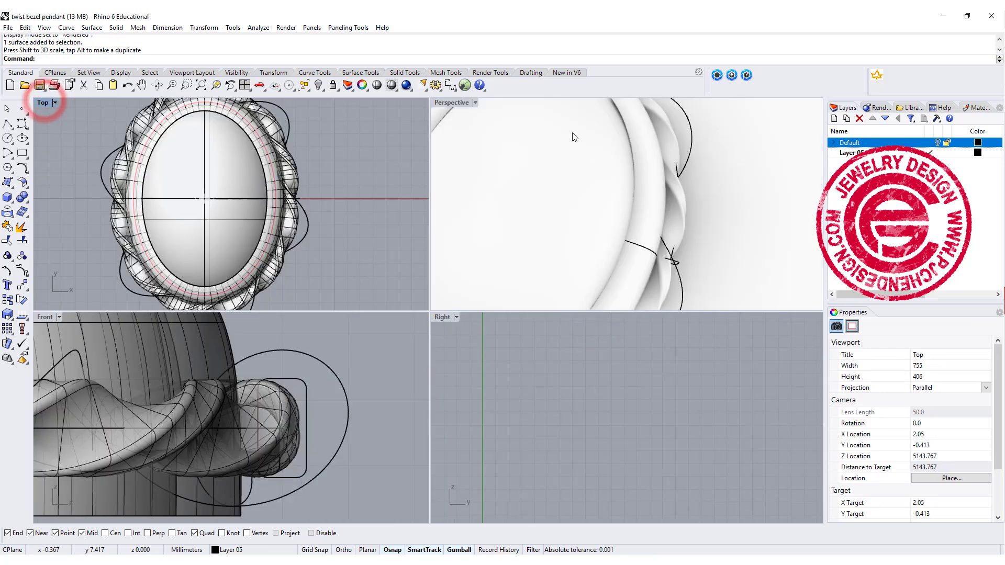
double_click(449, 102)
scroll(517, 265, up, 8)
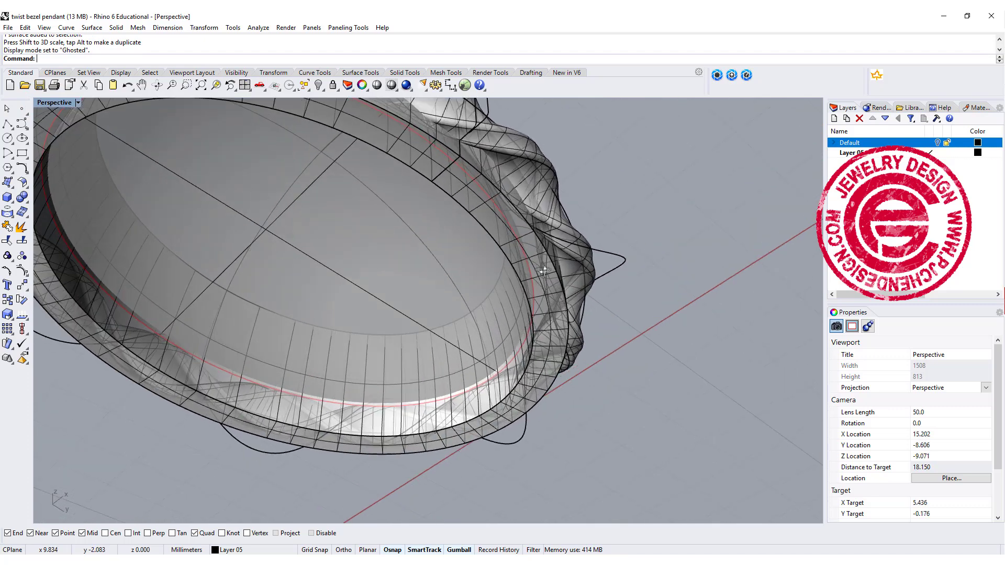
right_drag(517, 280, 538, 271)
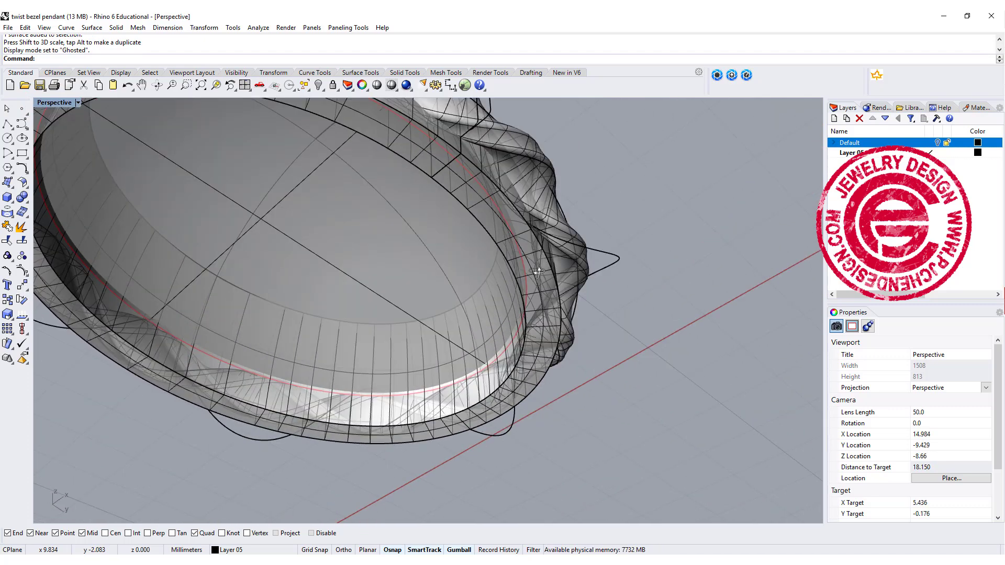
click(522, 262)
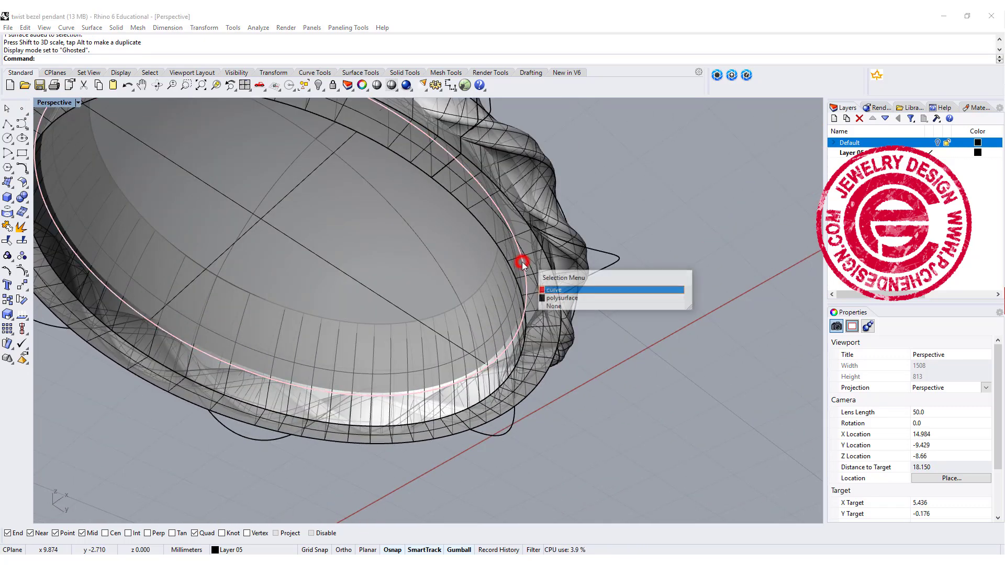
click(550, 291)
double_click(55, 103)
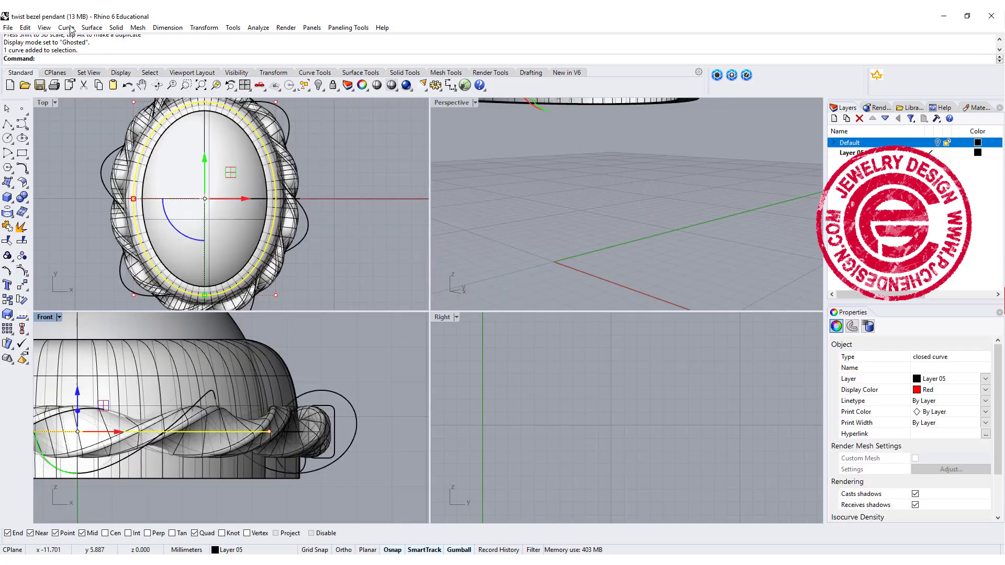
click(116, 27)
click(269, 212)
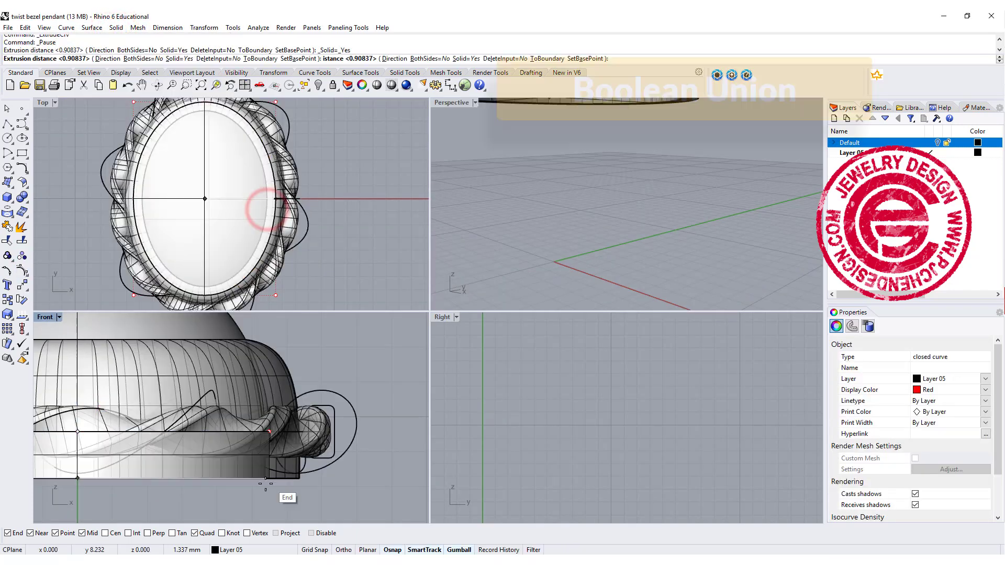
click(261, 497)
drag(273, 494, 249, 472)
click(22, 197)
- Stretch the twist vertically in the Front view until its lower edge reaches the bezel's base, and deselect it
click(321, 428)
scroll(299, 422, down, 6)
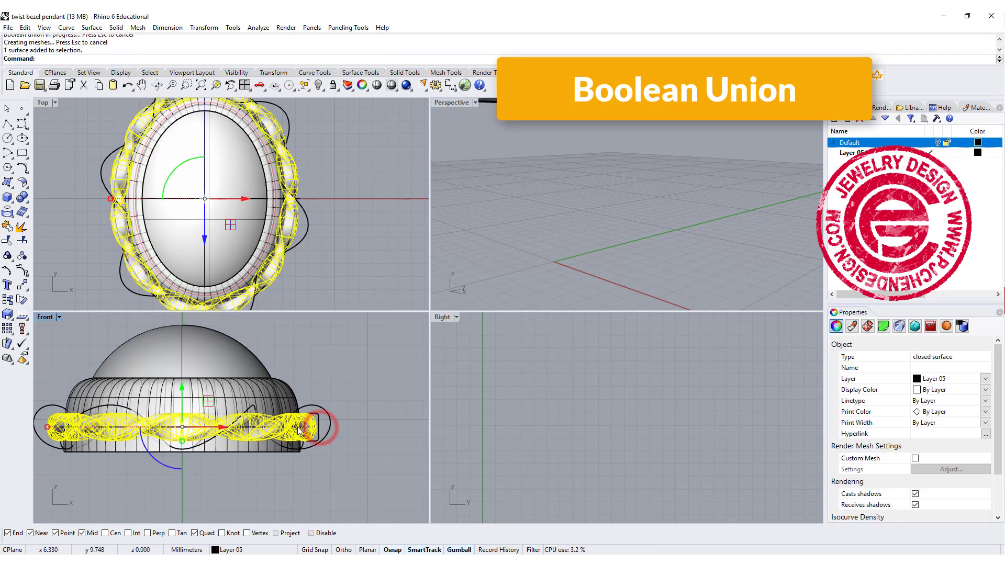
right_drag(298, 428, 326, 432)
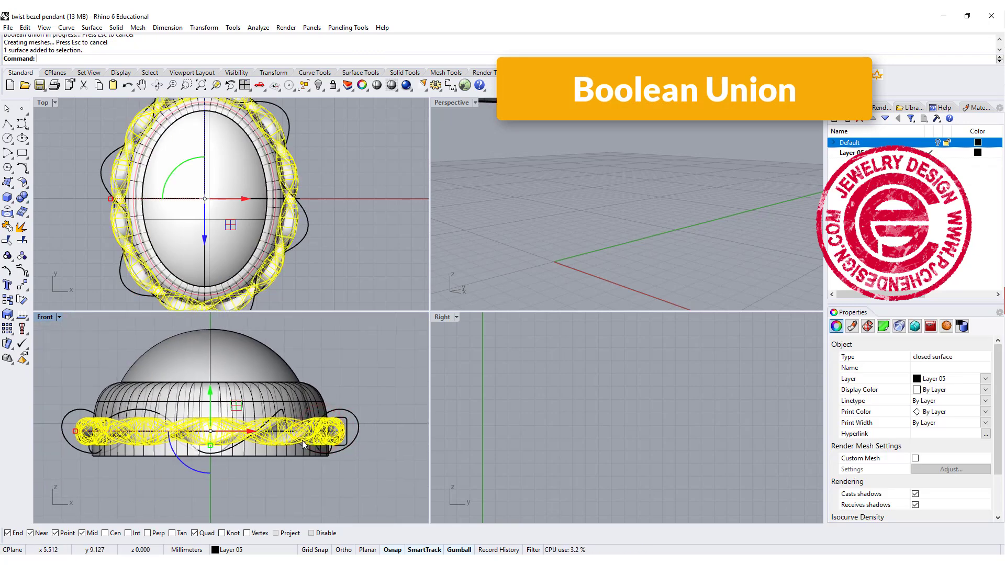
scroll(251, 439, up, 4)
right_drag(381, 449, 391, 437)
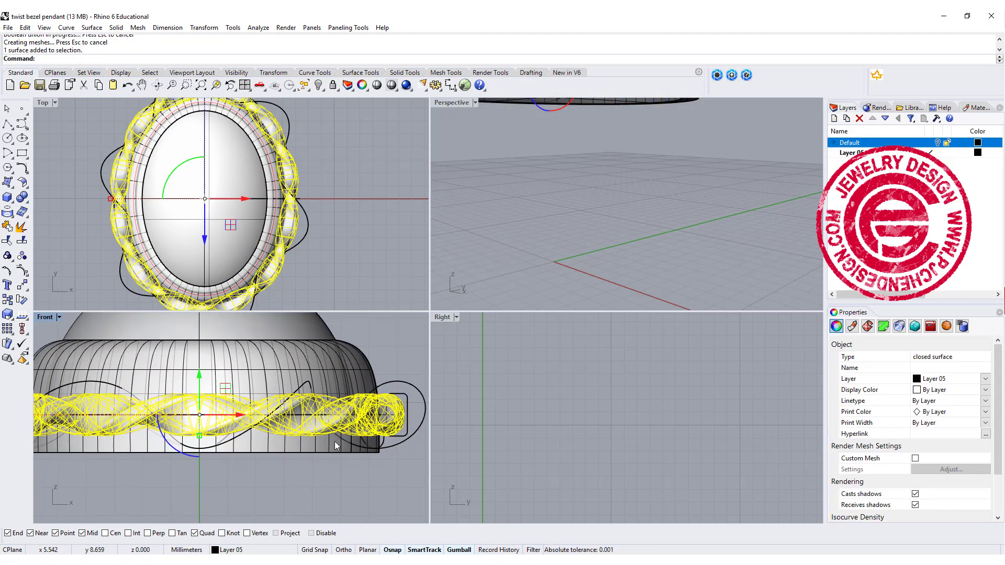
drag(199, 436, 201, 460)
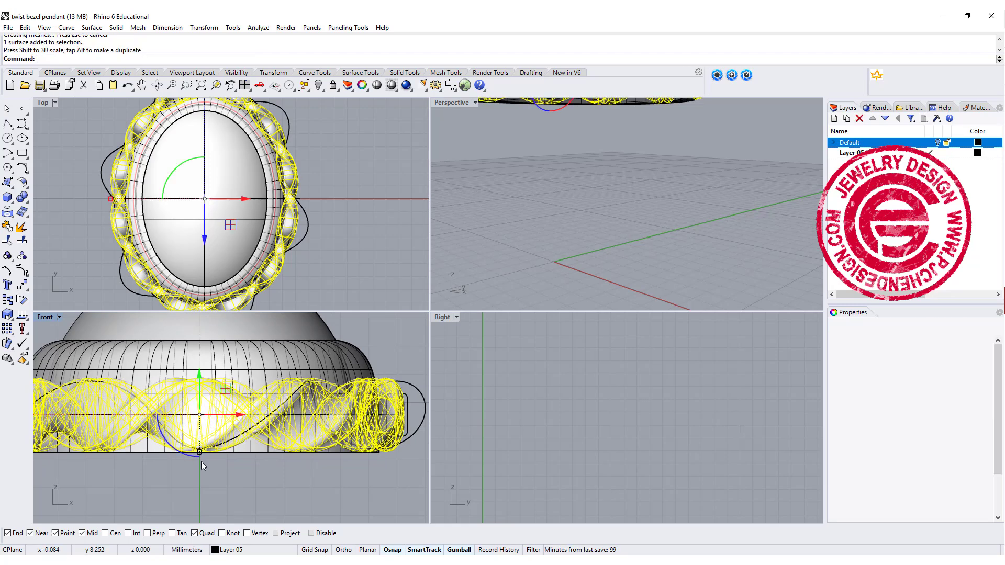
click(252, 495)
- Examine the complete pendant with its twisted border, bail and chain
double_click(451, 103)
scroll(388, 220, down, 5)
right_drag(387, 220, 334, 220)
scroll(382, 220, up, 8)
scroll(264, 214, down, 6)
scroll(317, 216, up, 3)
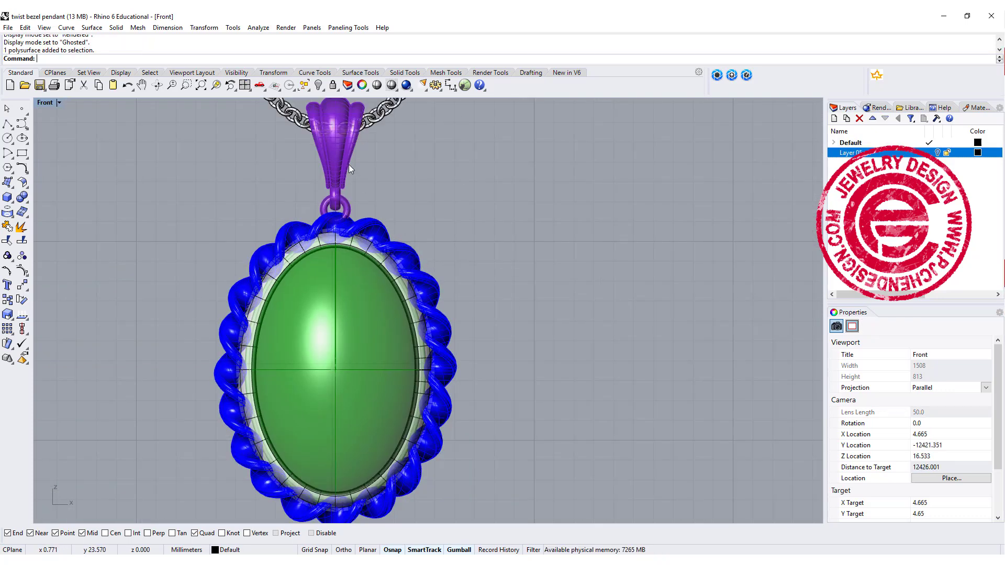
scroll(349, 161, down, 2)
right_drag(366, 163, 356, 180)
scroll(356, 181, up, 2)
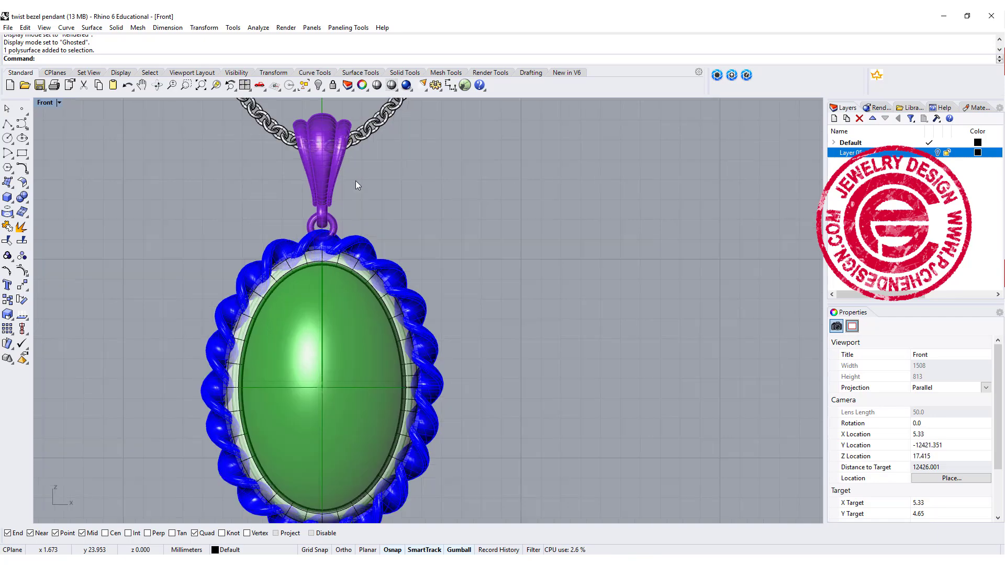